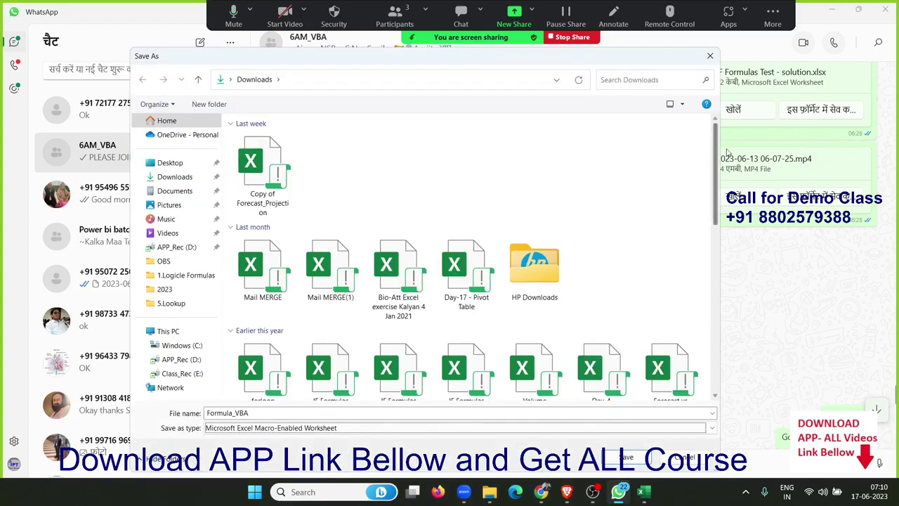
- Save the WhatsApp attachment Formula_VBA.xlsm into Downloads under the name Formula_VBA
{"action": "left_click", "coordinate": [710, 56]}
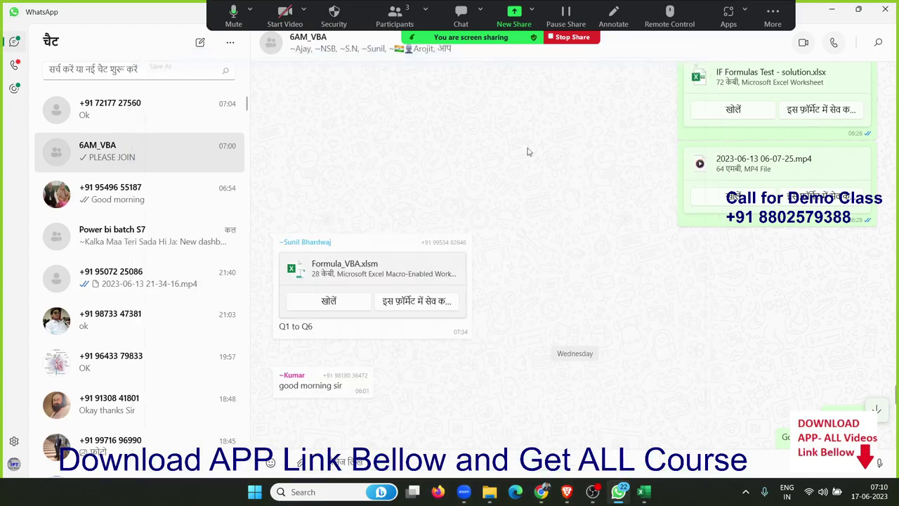
{"action": "left_click", "coordinate": [405, 308]}
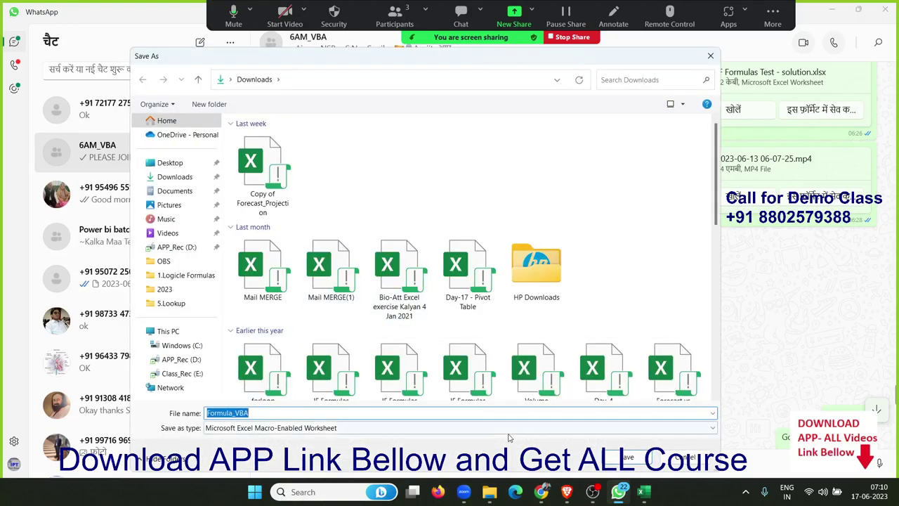
{"action": "left_click", "coordinate": [632, 457]}
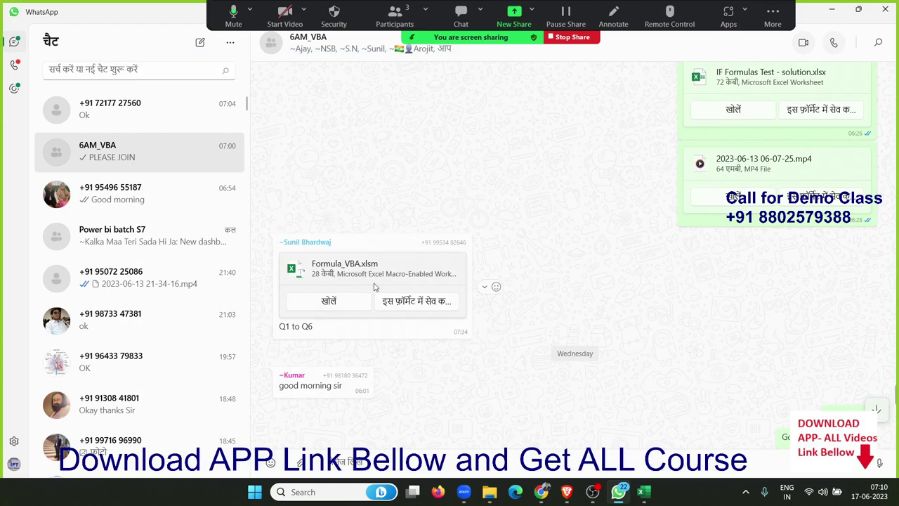
- In File Explorer, go to the Downloads folder and open Formula_VBA in Excel
{"action": "mouse_move", "coordinate": [489, 494]}
{"action": "left_click", "coordinate": [491, 427]}
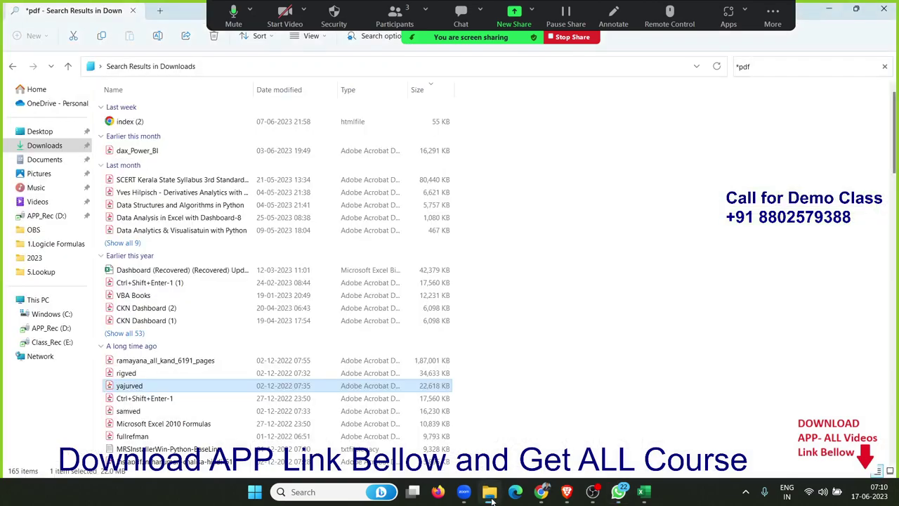
{"action": "left_click", "coordinate": [51, 163]}
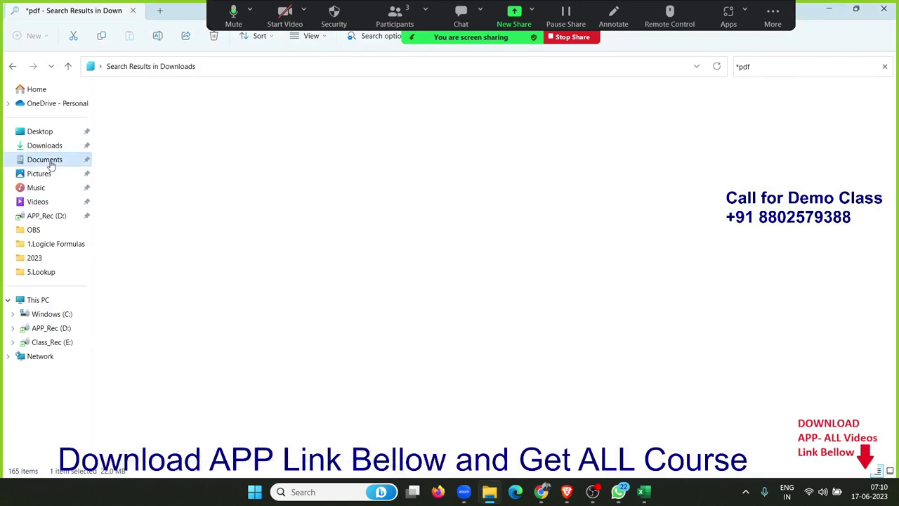
{"action": "left_click", "coordinate": [54, 146]}
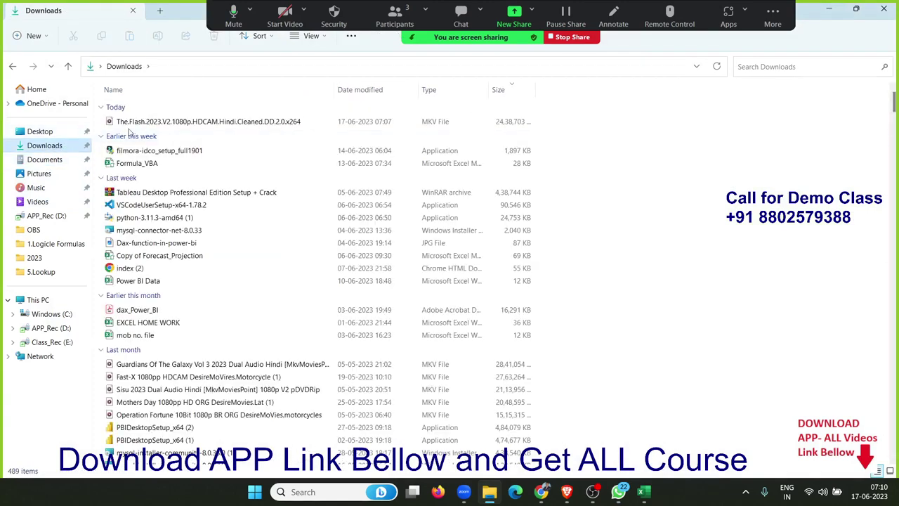
{"action": "double_click", "coordinate": [160, 166]}
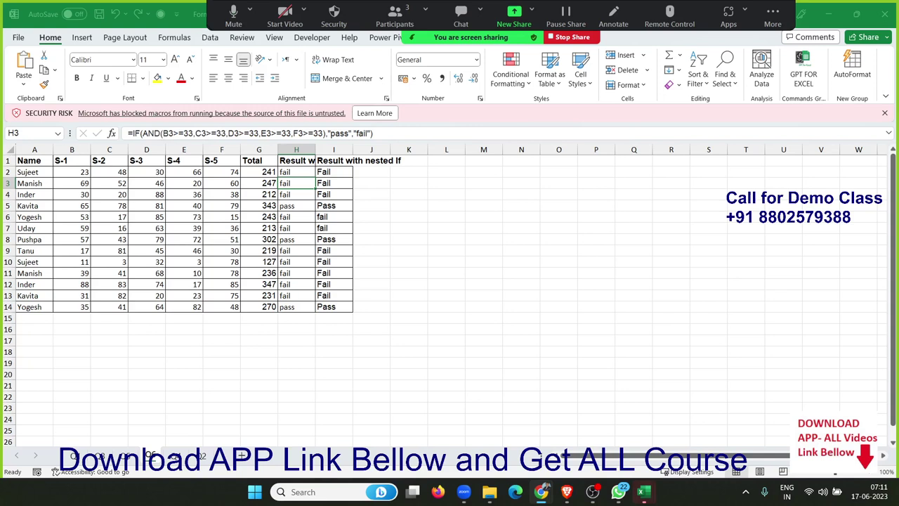
- Inspect the nested IF formulas in I8 and I5, then bring up the Developer tab
{"action": "left_click", "coordinate": [512, 285]}
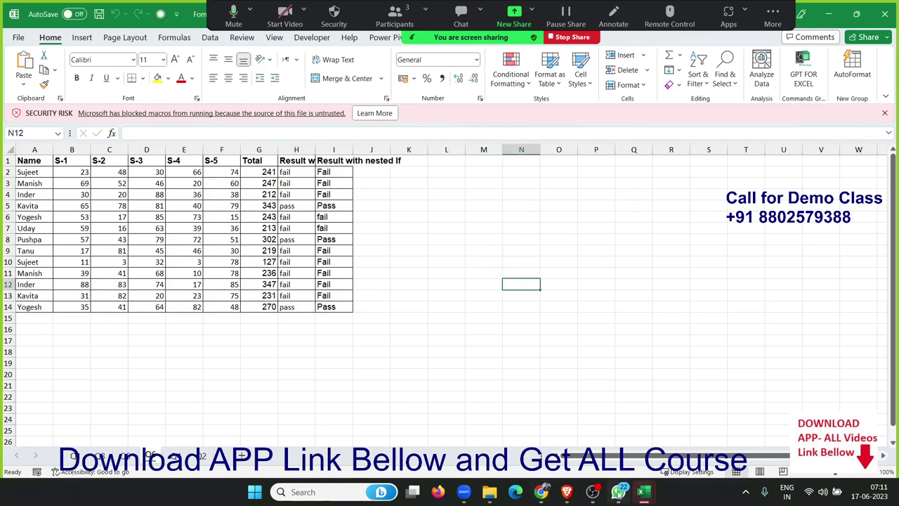
{"action": "left_click", "coordinate": [592, 493]}
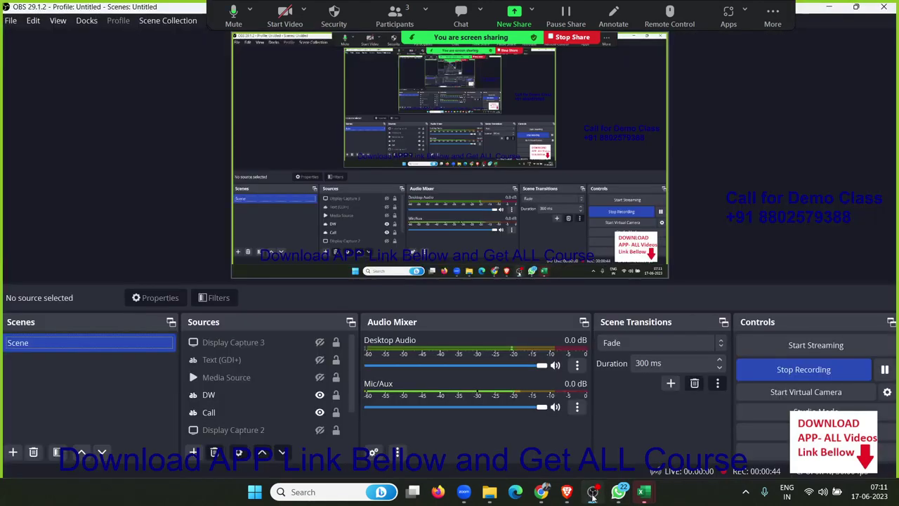
{"action": "left_click", "coordinate": [593, 493]}
{"action": "left_click", "coordinate": [593, 494]}
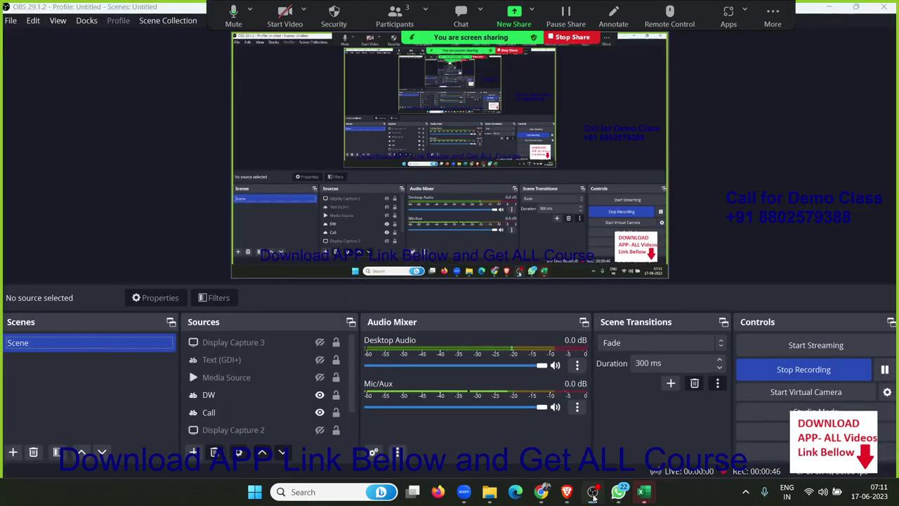
{"action": "left_click", "coordinate": [593, 494]}
{"action": "left_click", "coordinate": [333, 240]}
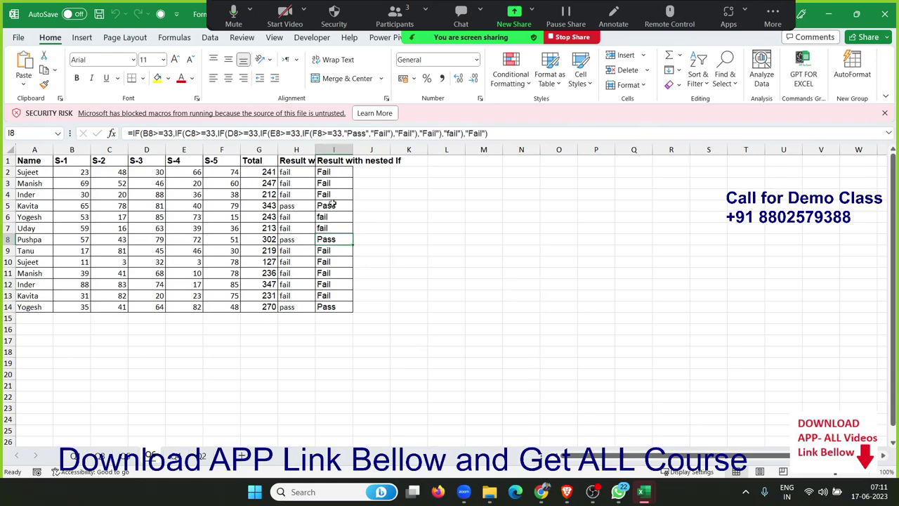
{"action": "left_click", "coordinate": [333, 203]}
{"action": "left_click", "coordinate": [312, 38]}
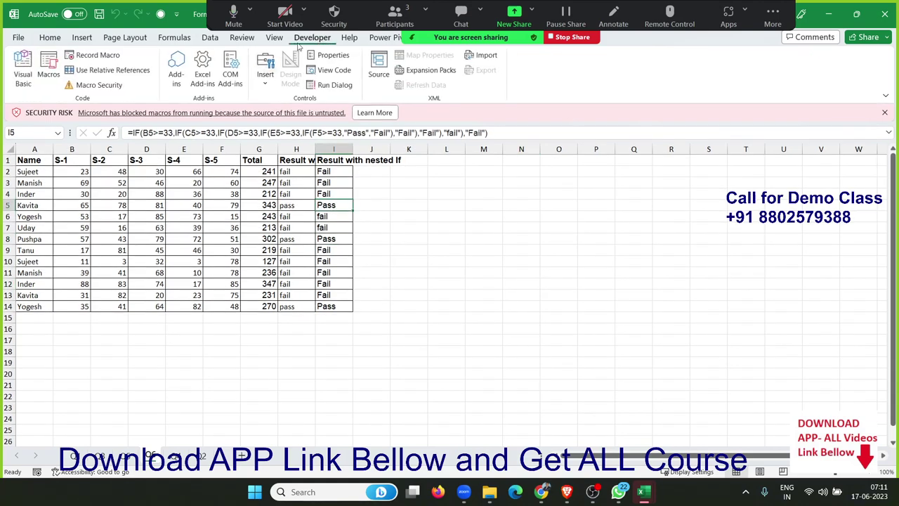
- Open Visual Basic, scroll Module1 down to the q5 and q6 subs, then close the editor
{"action": "left_click", "coordinate": [24, 71]}
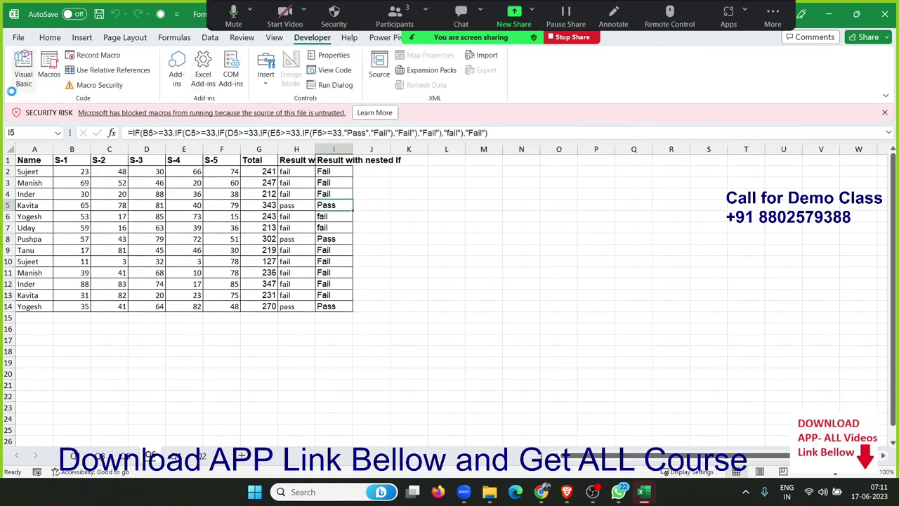
{"action": "scroll", "coordinate": [335, 266], "scroll_direction": "down", "scroll_amount": 6}
{"action": "scroll", "coordinate": [335, 267], "scroll_direction": "down", "scroll_amount": 5}
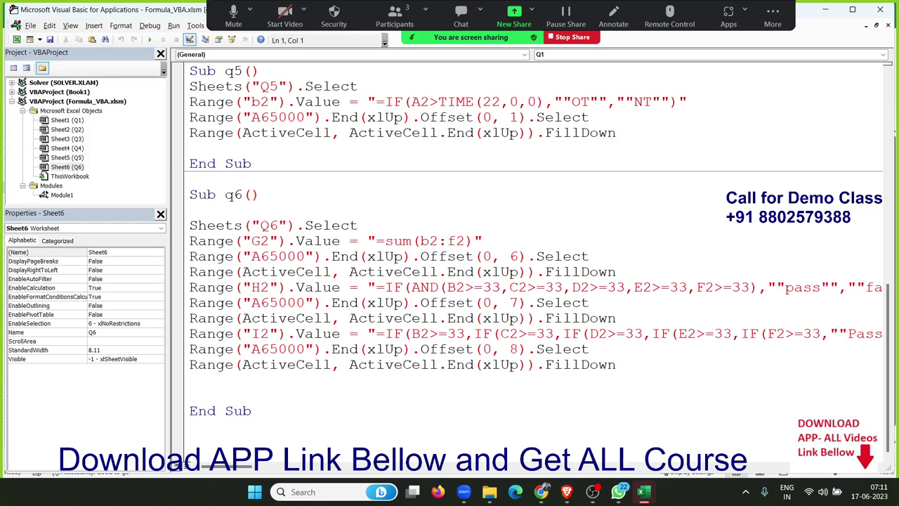
{"action": "left_click", "coordinate": [541, 492]}
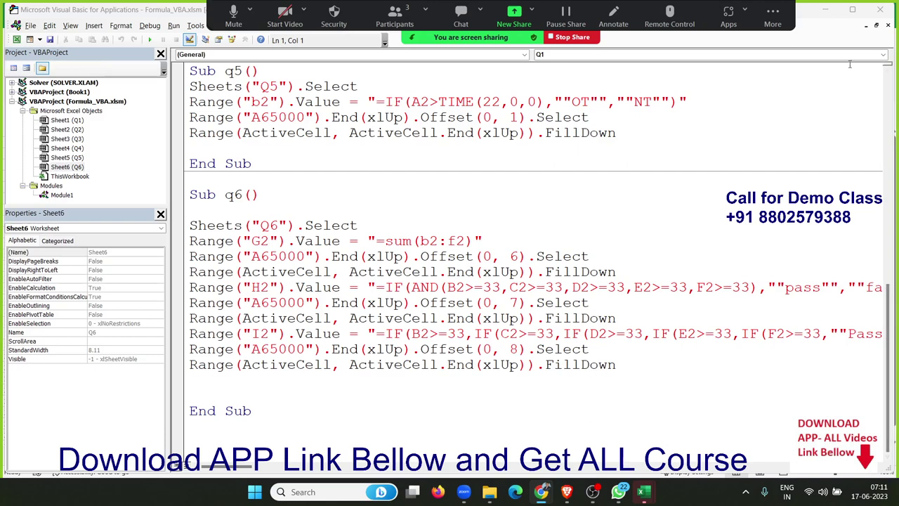
{"action": "left_click", "coordinate": [879, 14]}
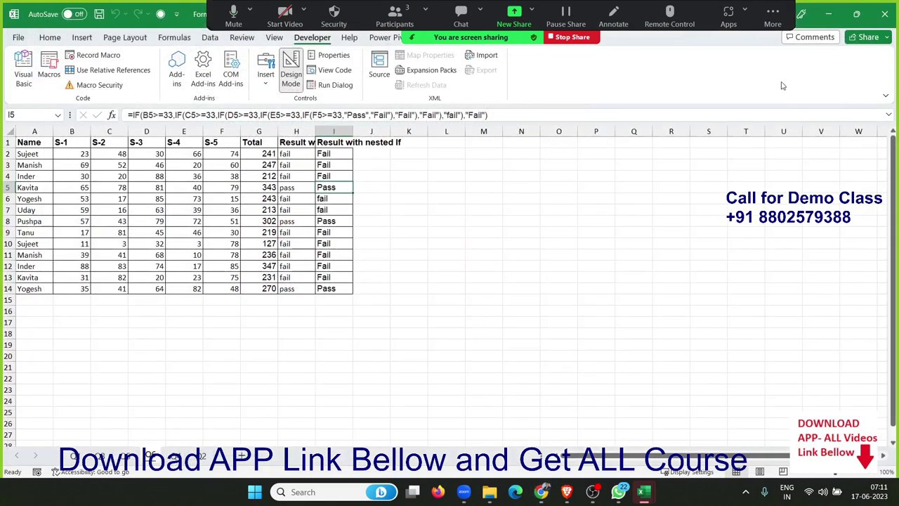
- Try Design Mode, acknowledge the macros-disabled warning, and close the Formula_VBA workbook
{"action": "left_click", "coordinate": [294, 221]}
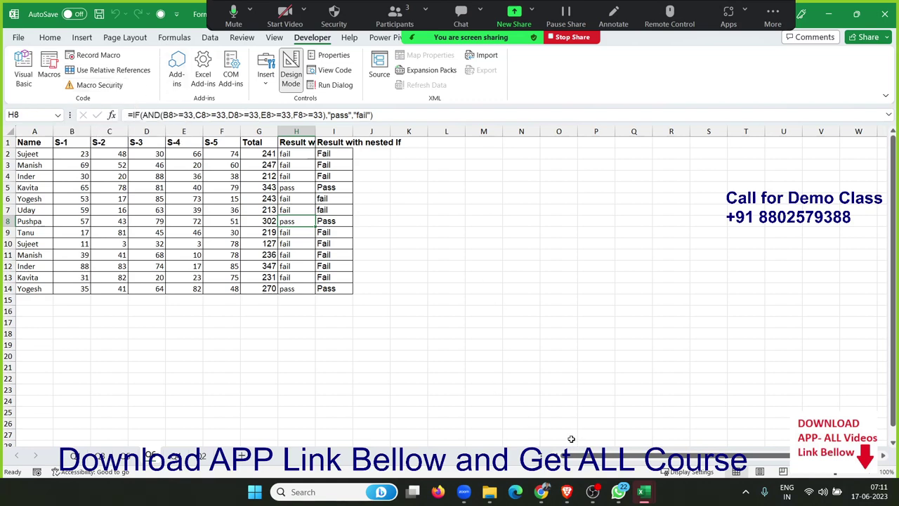
{"action": "left_click", "coordinate": [418, 263]}
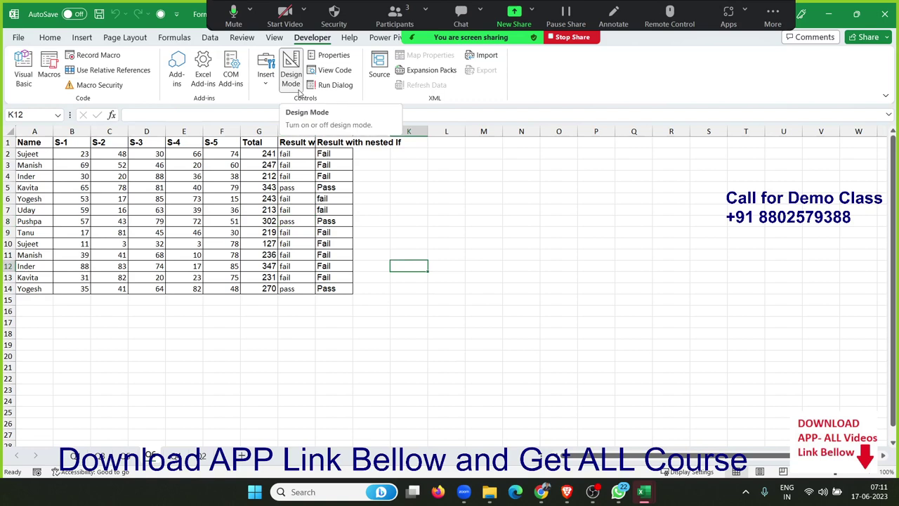
{"action": "left_click", "coordinate": [299, 91]}
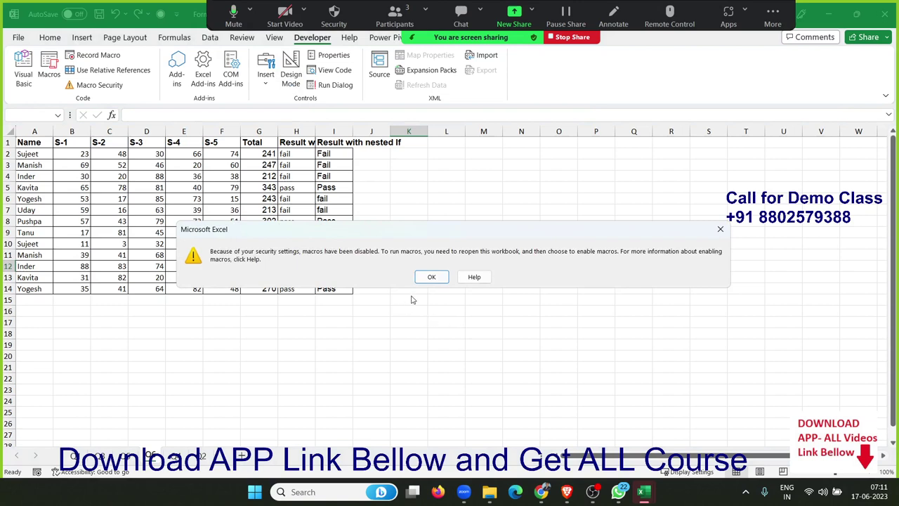
{"action": "left_click", "coordinate": [720, 229]}
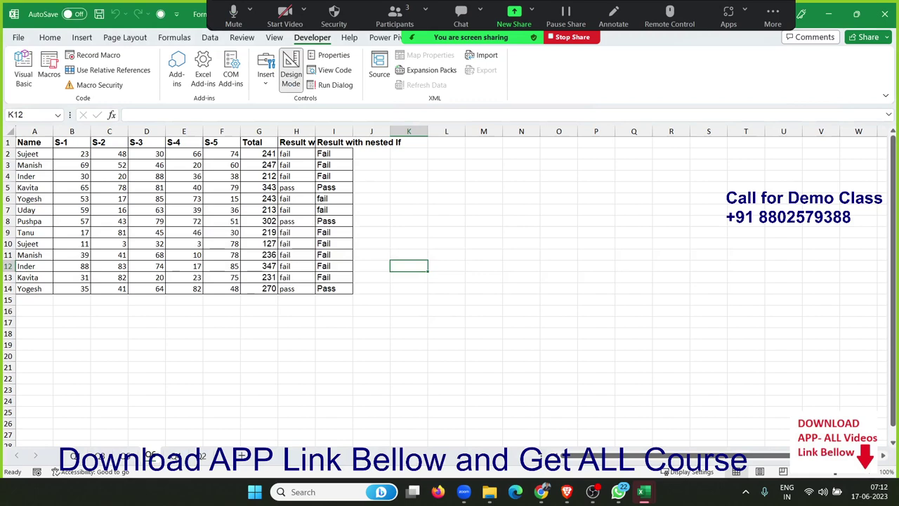
{"action": "left_click", "coordinate": [876, 15]}
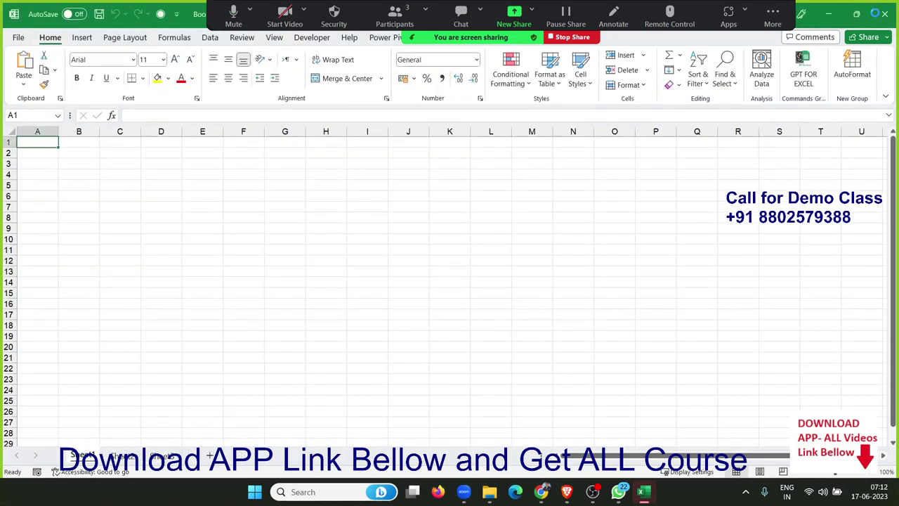
- Tick Unblock in Formula_VBA's file Properties, apply it, and reopen the workbook
{"action": "left_click", "coordinate": [491, 491]}
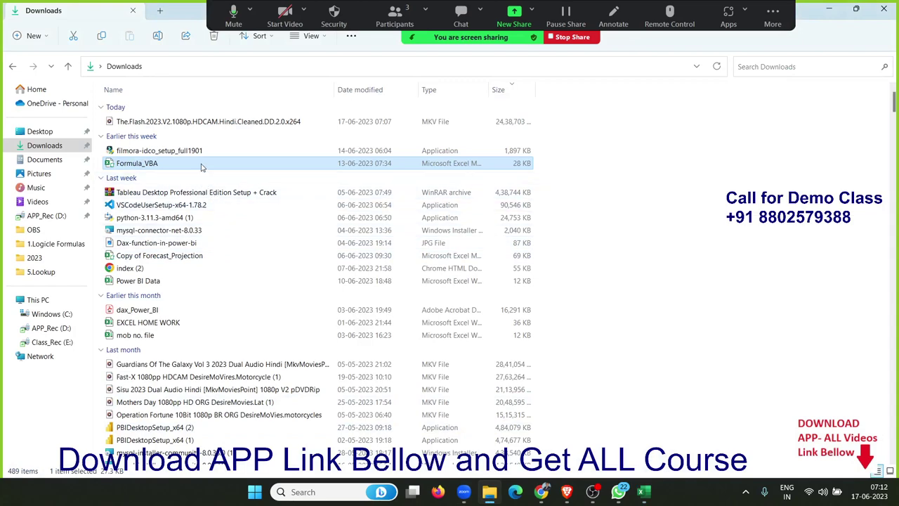
{"action": "right_click", "coordinate": [201, 166]}
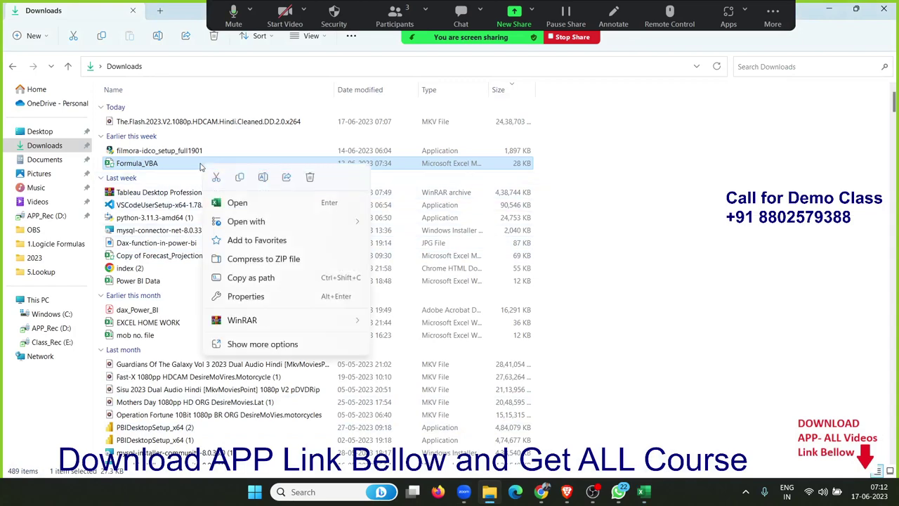
{"action": "left_click", "coordinate": [255, 302]}
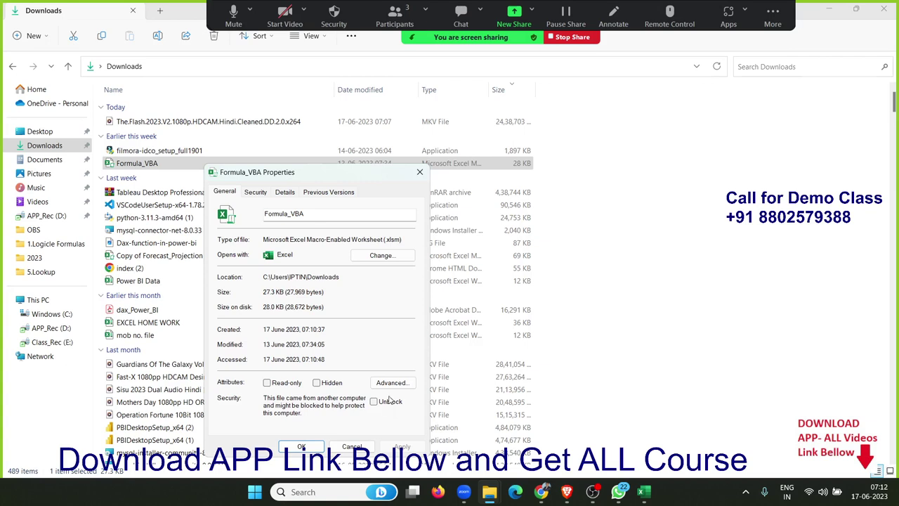
{"action": "left_click", "coordinate": [389, 403]}
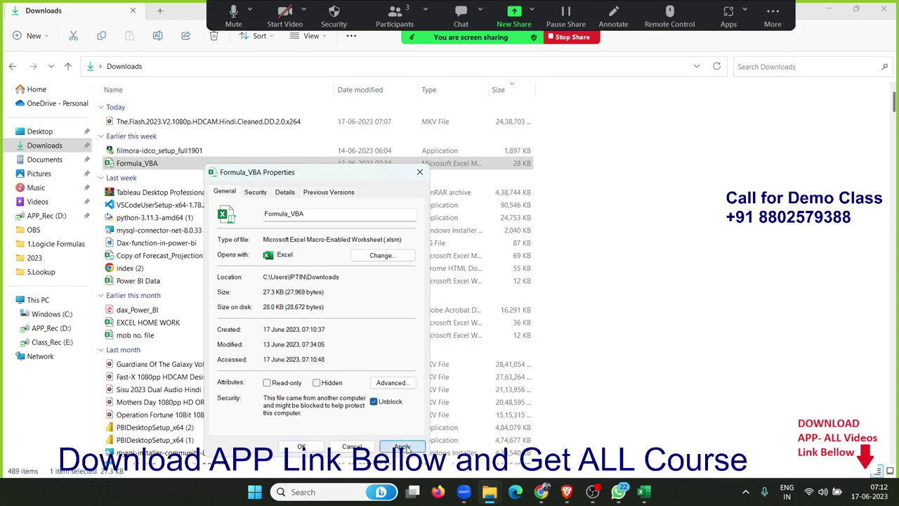
{"action": "left_click", "coordinate": [402, 446]}
{"action": "left_click", "coordinate": [303, 446]}
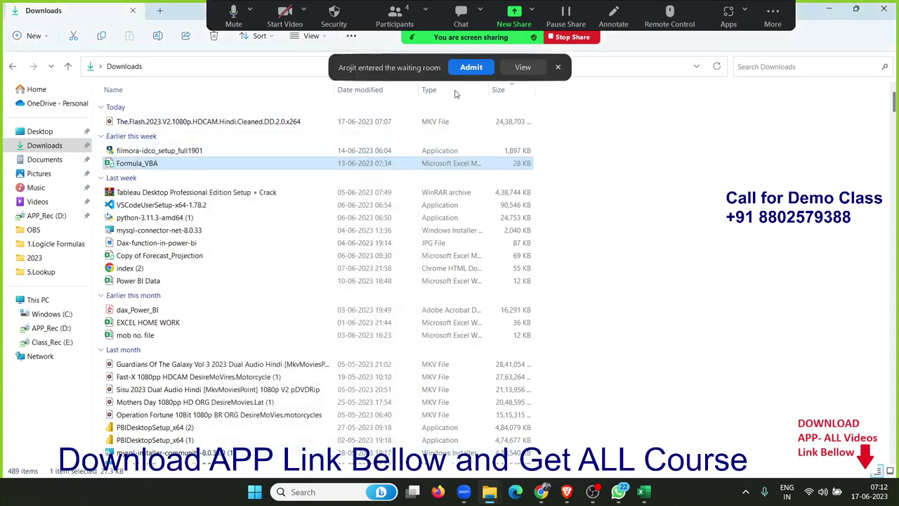
{"action": "left_click", "coordinate": [472, 67]}
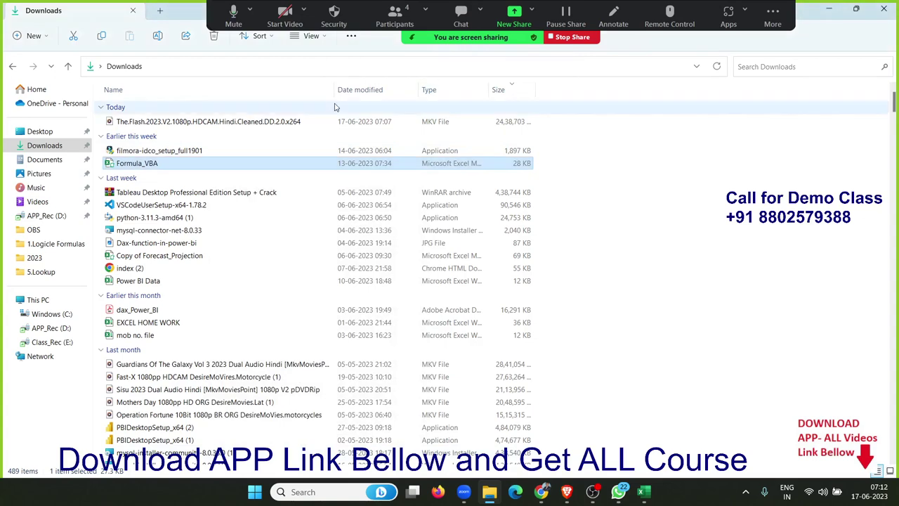
{"action": "double_click", "coordinate": [132, 164]}
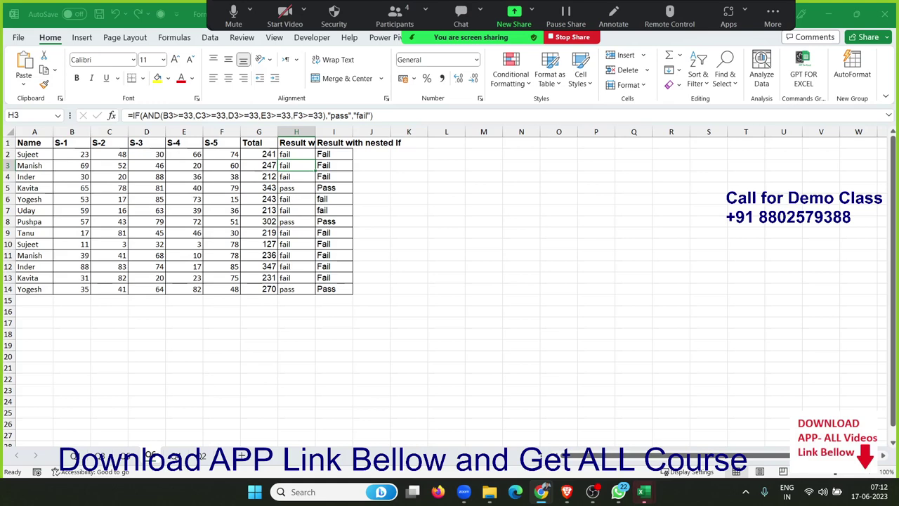
- Show the Developer tab over Formula_VBA's marks sheet with Total and pass/fail columns
{"action": "left_click", "coordinate": [313, 39]}
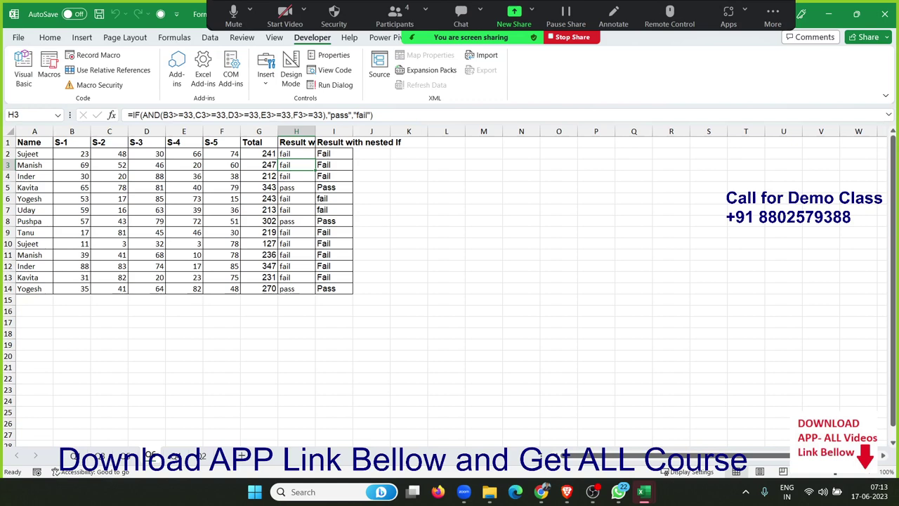
{"action": "left_click", "coordinate": [541, 492]}
- Open the Visual Basic editor on Formula_VBA's Module1
{"action": "left_click", "coordinate": [23, 74]}
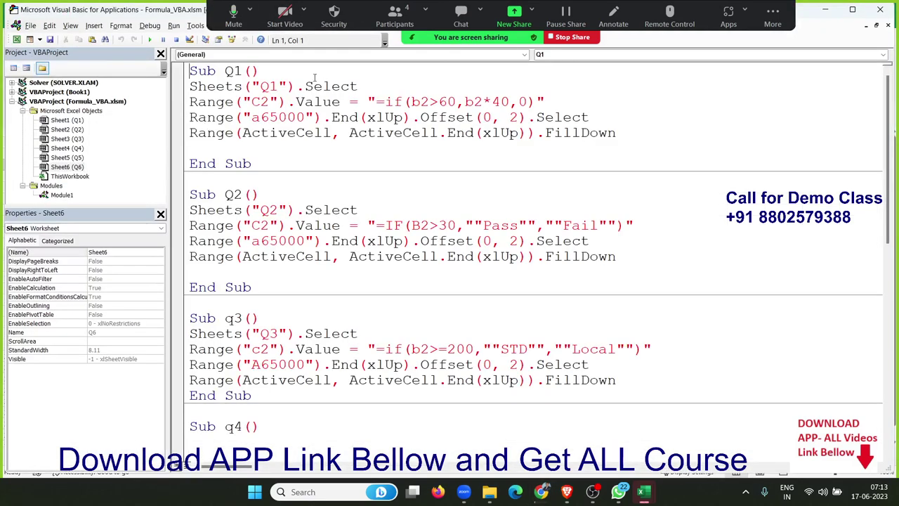
{"action": "left_click", "coordinate": [385, 28]}
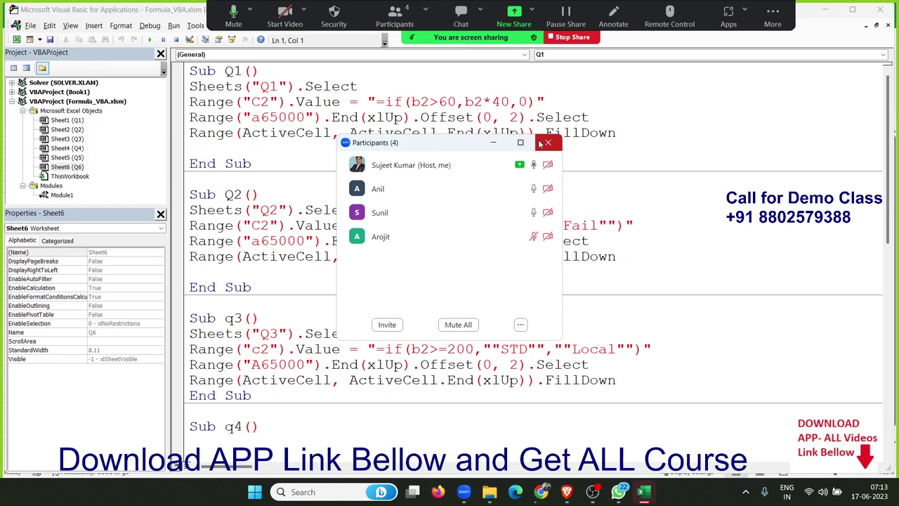
{"action": "left_click", "coordinate": [547, 141]}
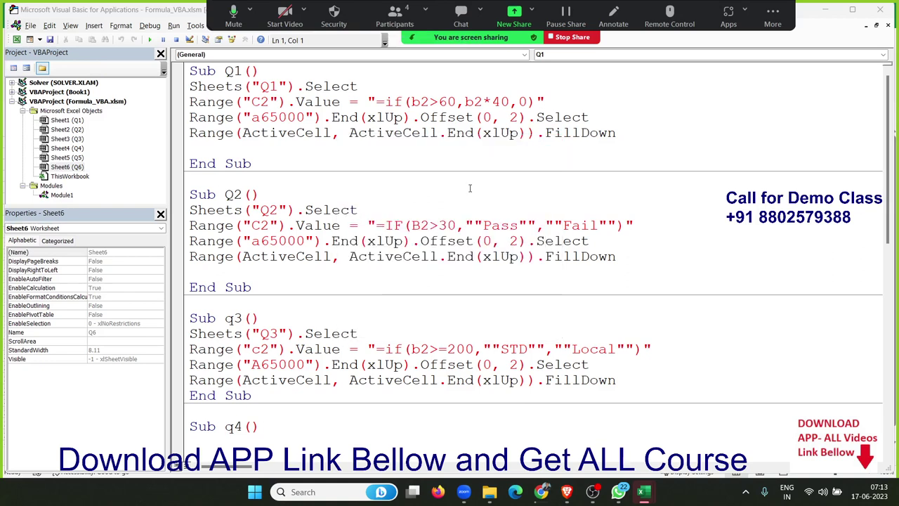
- Walk through Q1: the sheet Select, the IF formula in C2, the a65000 Offset and FillDown
{"action": "left_click", "coordinate": [321, 167]}
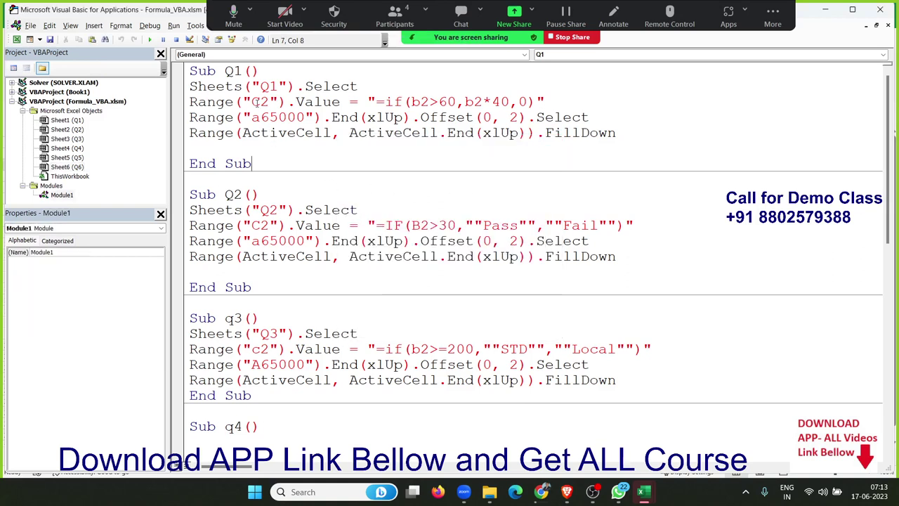
{"action": "double_click", "coordinate": [256, 102]}
{"action": "left_click", "coordinate": [302, 86]}
{"action": "double_click", "coordinate": [302, 86]}
{"action": "key", "text": "End"}
{"action": "left_click_drag", "start_coordinate": [385, 102], "coordinate": [527, 101]}
{"action": "left_click_drag", "start_coordinate": [385, 102], "coordinate": [545, 102]}
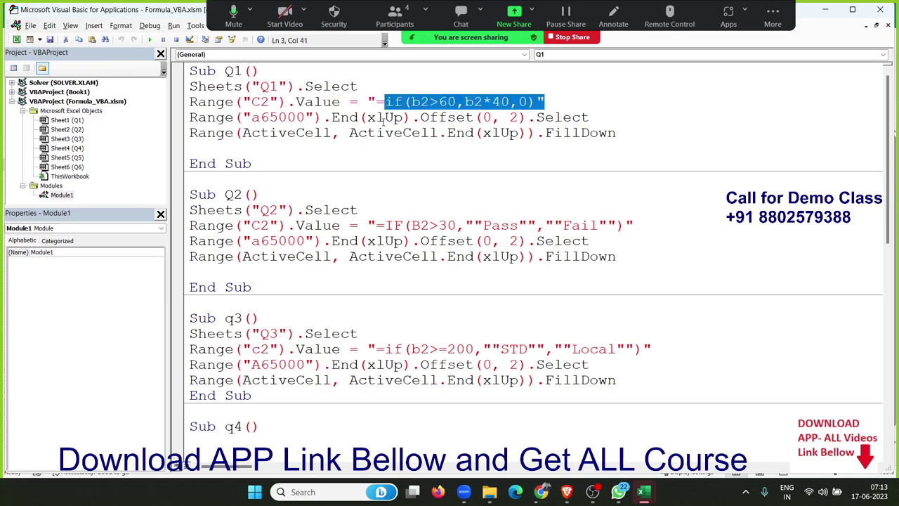
{"action": "left_click", "coordinate": [290, 119]}
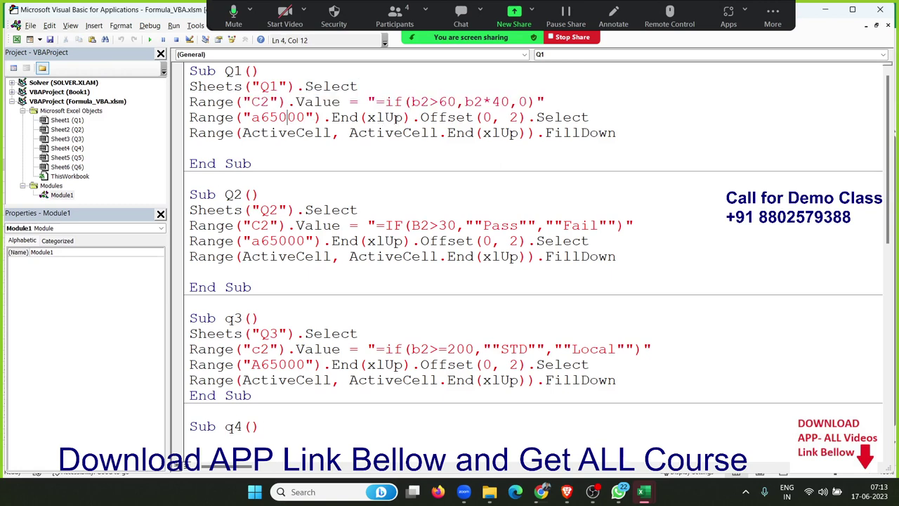
{"action": "left_click_drag", "start_coordinate": [527, 117], "coordinate": [454, 117]}
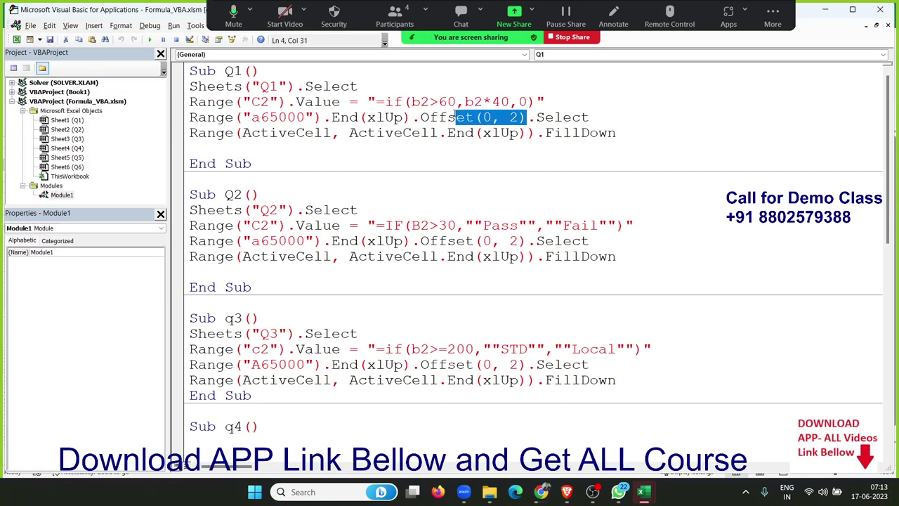
{"action": "left_click", "coordinate": [570, 117]}
{"action": "left_click", "coordinate": [269, 148]}
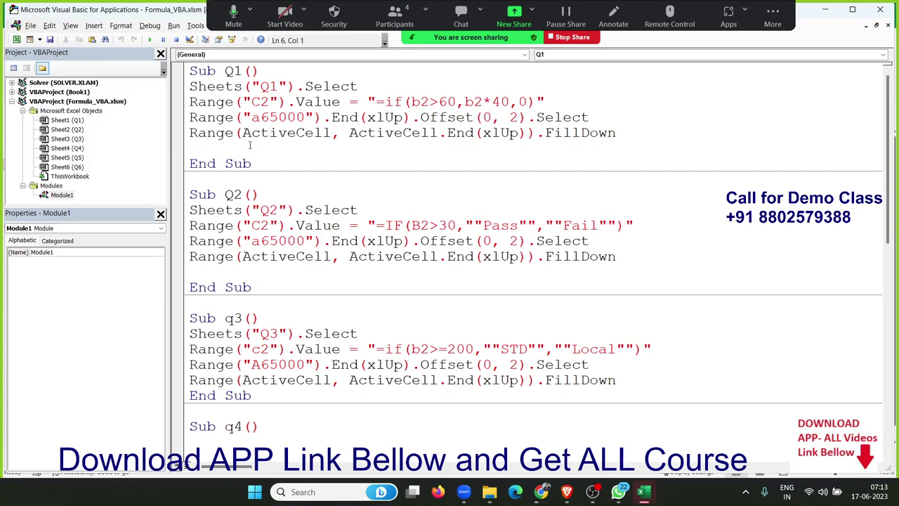
{"action": "key", "text": "shift+Up"}
{"action": "key", "text": "shift+Up"}
{"action": "key", "text": "shift+Up"}
{"action": "key", "text": "shift+Up"}
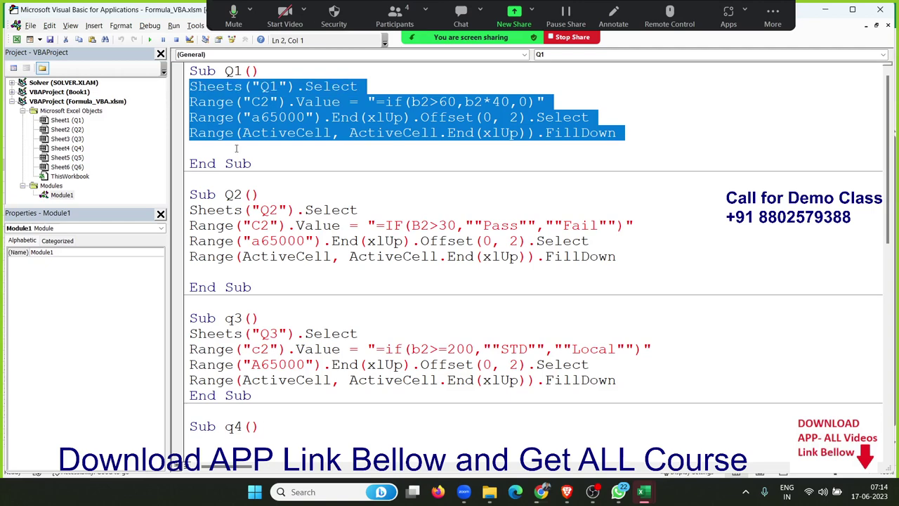
- Walk through Q2's Pass/Fail IF formula, its doubled quotes, and the xlUp FillDown line
{"action": "scroll", "coordinate": [236, 149], "scroll_direction": "down", "scroll_amount": 2}
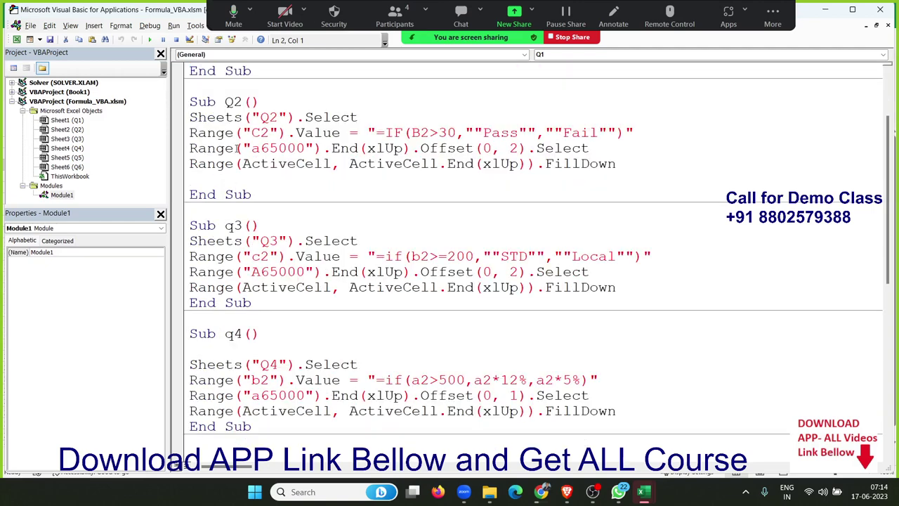
{"action": "double_click", "coordinate": [225, 118]}
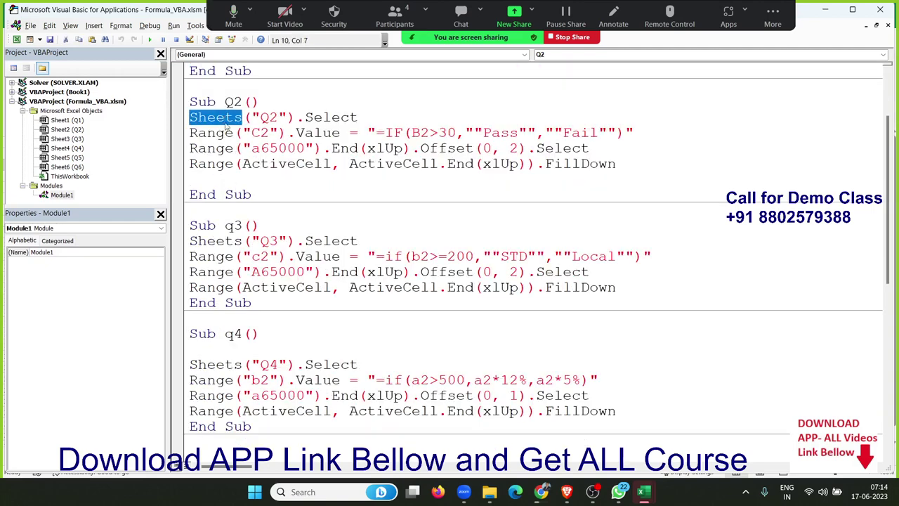
{"action": "left_click", "coordinate": [227, 128]}
{"action": "left_click", "coordinate": [376, 133]}
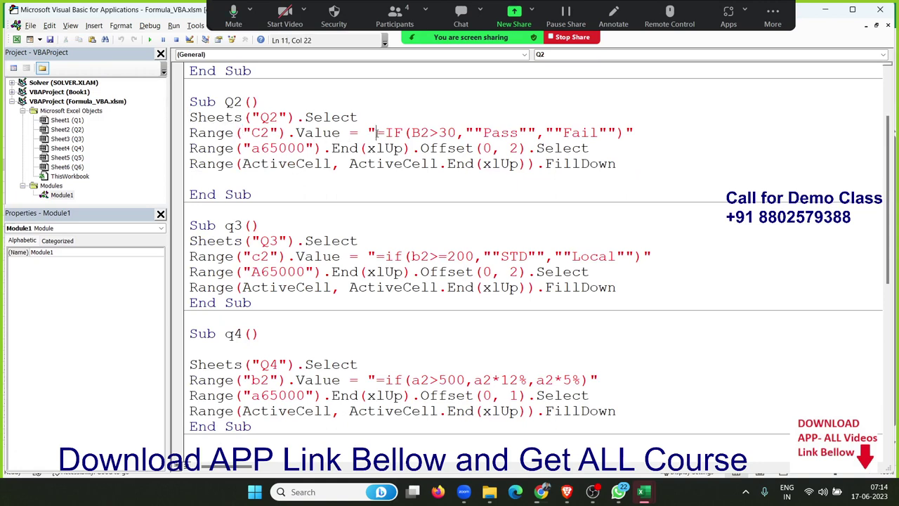
{"action": "left_click_drag", "start_coordinate": [376, 132], "coordinate": [613, 126]}
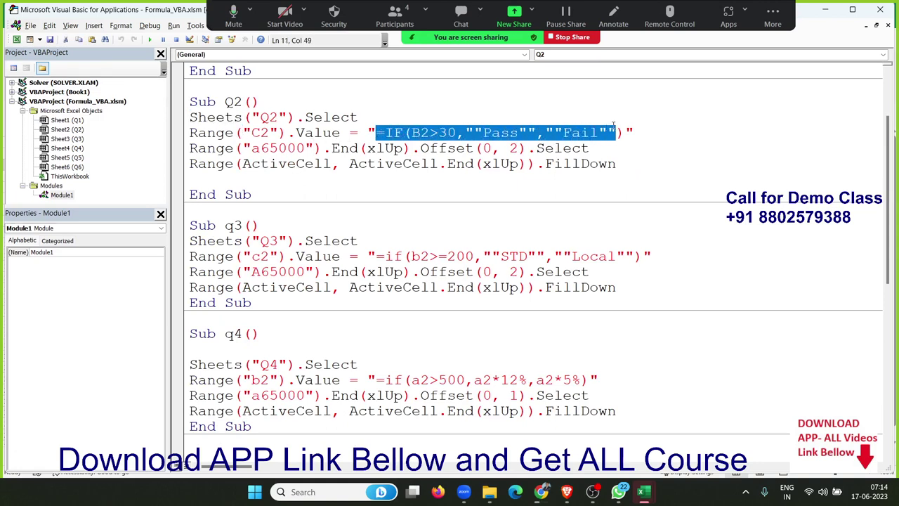
{"action": "double_click", "coordinate": [473, 130]}
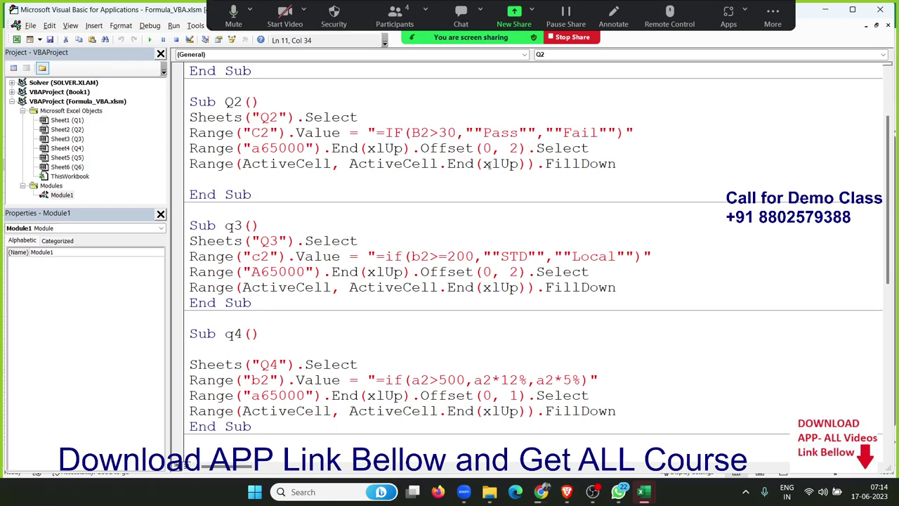
{"action": "double_click", "coordinate": [489, 166]}
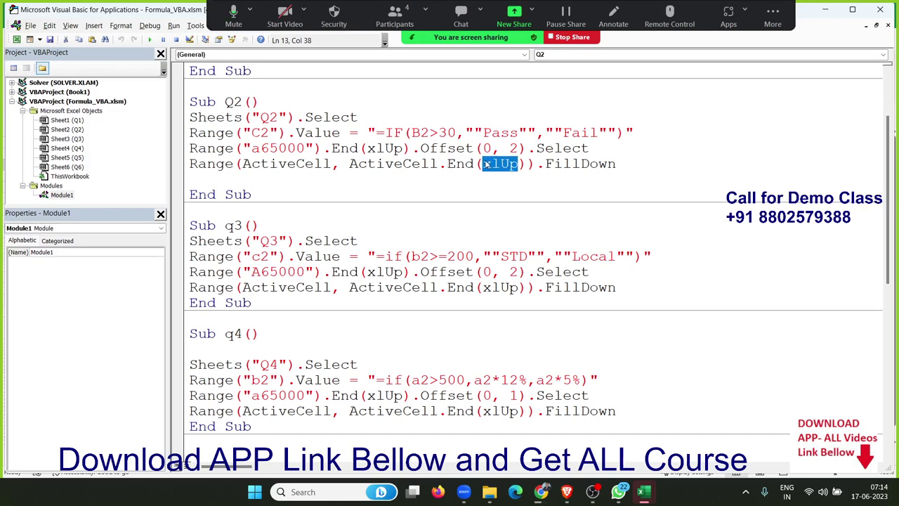
{"action": "scroll", "coordinate": [489, 165], "scroll_direction": "down", "scroll_amount": 1}
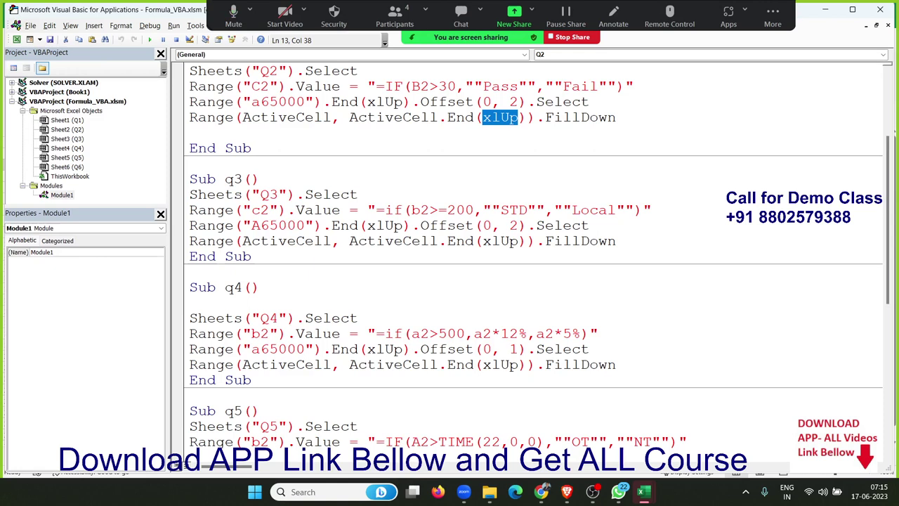
{"action": "key", "text": "alt+Tab"}
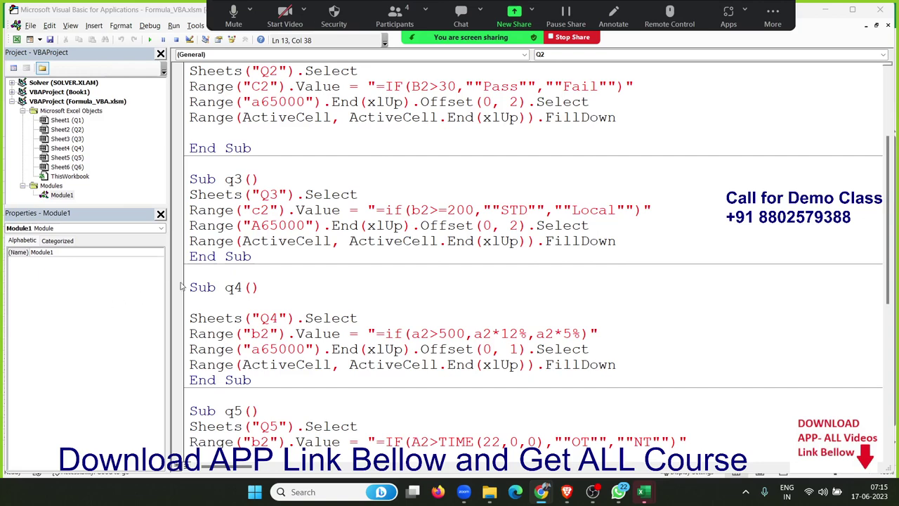
{"action": "scroll", "coordinate": [366, 259], "scroll_direction": "down", "scroll_amount": 2}
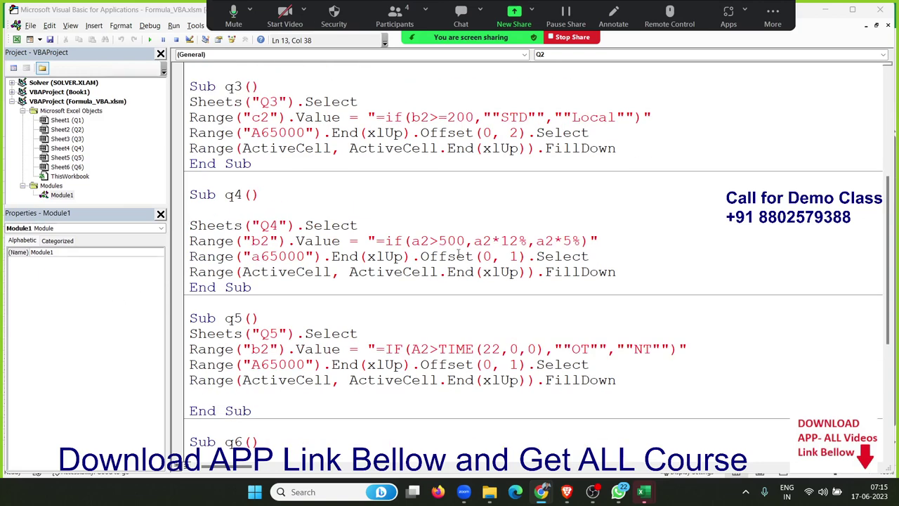
{"action": "left_click", "coordinate": [507, 240]}
{"action": "left_click_drag", "start_coordinate": [507, 240], "coordinate": [574, 241]}
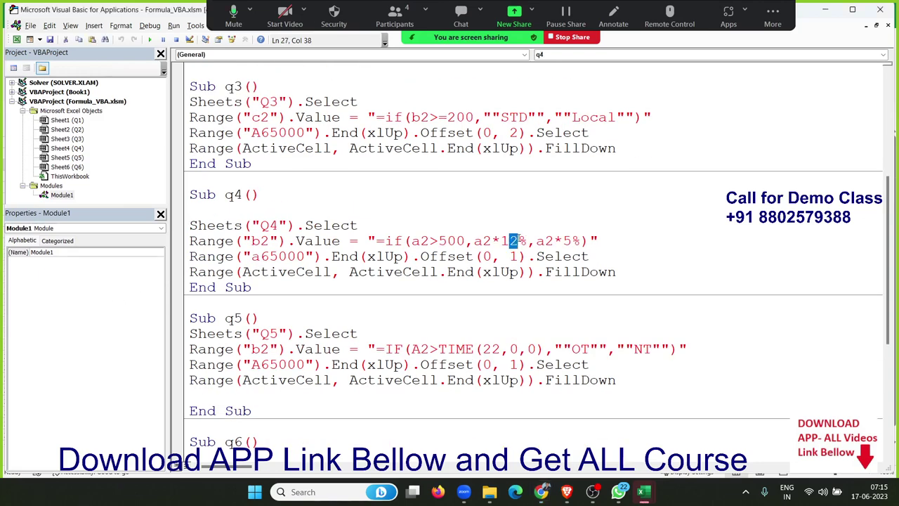
{"action": "left_click", "coordinate": [577, 240]}
{"action": "mouse_move", "coordinate": [302, 302]}
{"action": "left_mouse_down"}
{"action": "mouse_move", "coordinate": [225, 272]}
{"action": "mouse_move", "coordinate": [184, 195]}
{"action": "left_mouse_up"}
{"action": "scroll", "coordinate": [320, 241], "scroll_direction": "down", "scroll_amount": 2}
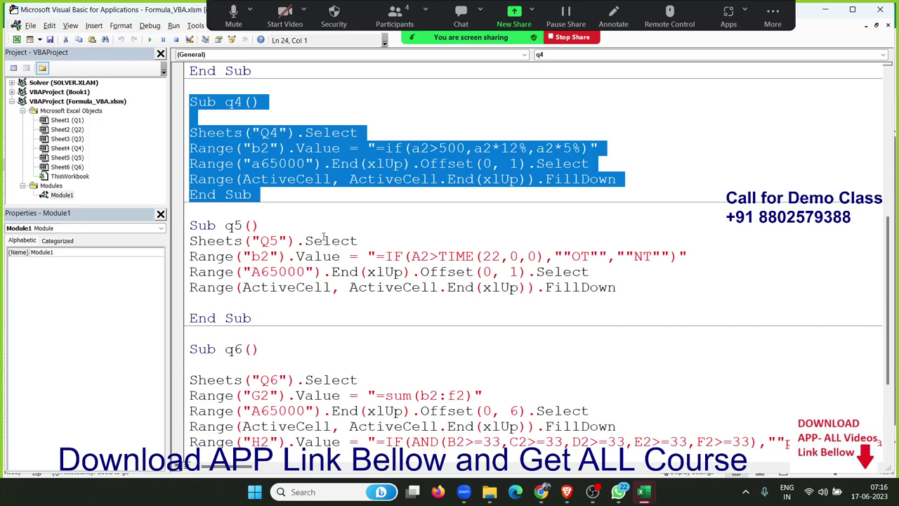
{"action": "scroll", "coordinate": [324, 239], "scroll_direction": "down", "scroll_amount": 1}
{"action": "left_click", "coordinate": [324, 241]}
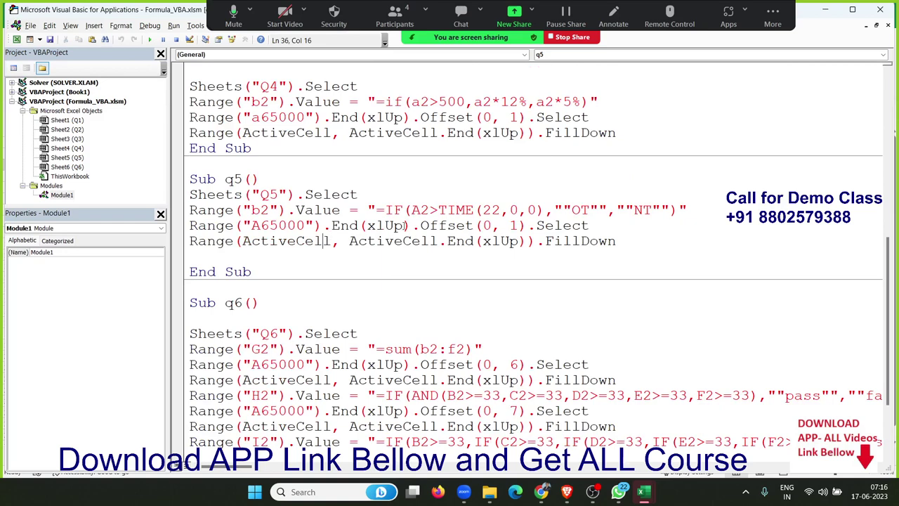
{"action": "double_click", "coordinate": [439, 210]}
{"action": "scroll", "coordinate": [413, 238], "scroll_direction": "down", "scroll_amount": 1}
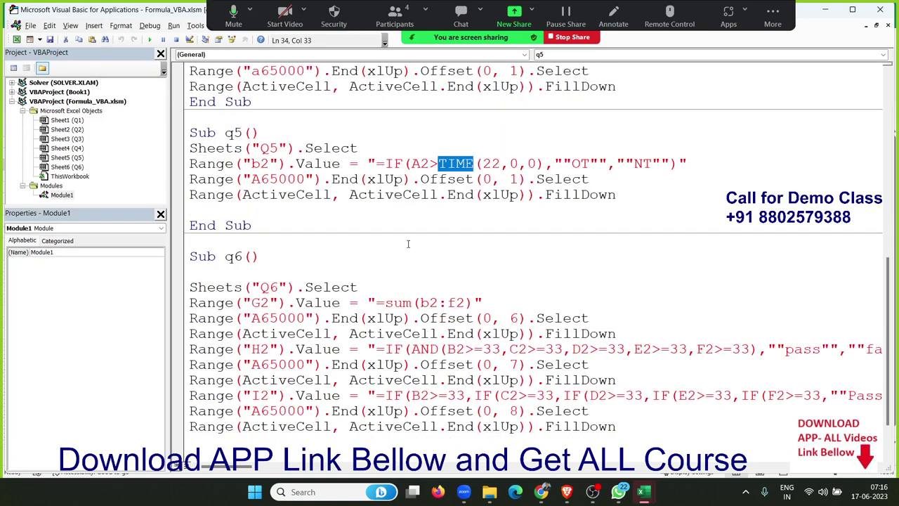
{"action": "scroll", "coordinate": [407, 244], "scroll_direction": "down", "scroll_amount": 1}
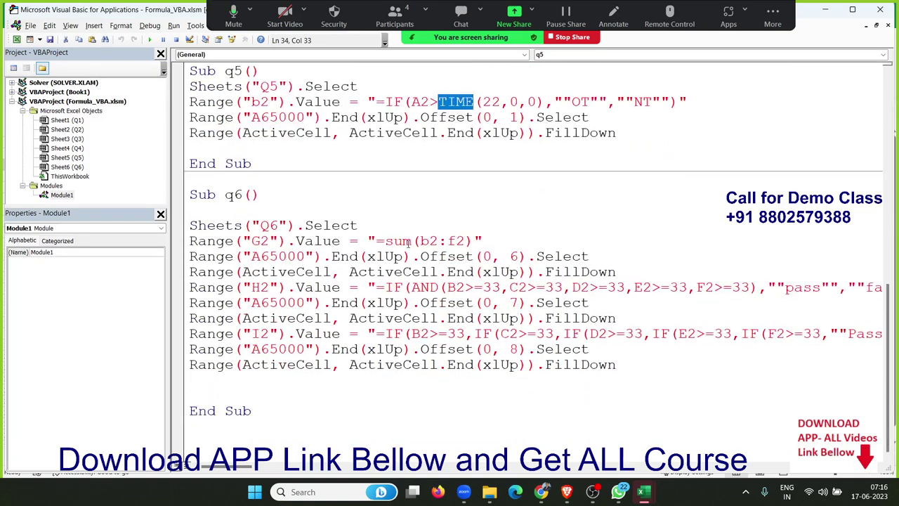
{"action": "left_click", "coordinate": [313, 255]}
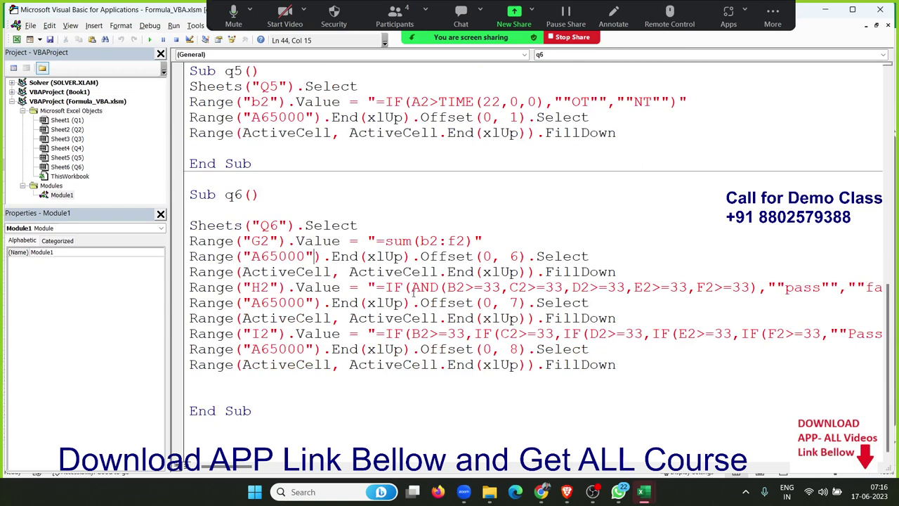
{"action": "left_click_drag", "start_coordinate": [412, 287], "coordinate": [520, 287]}
{"action": "left_click_drag", "start_coordinate": [480, 335], "coordinate": [527, 335]}
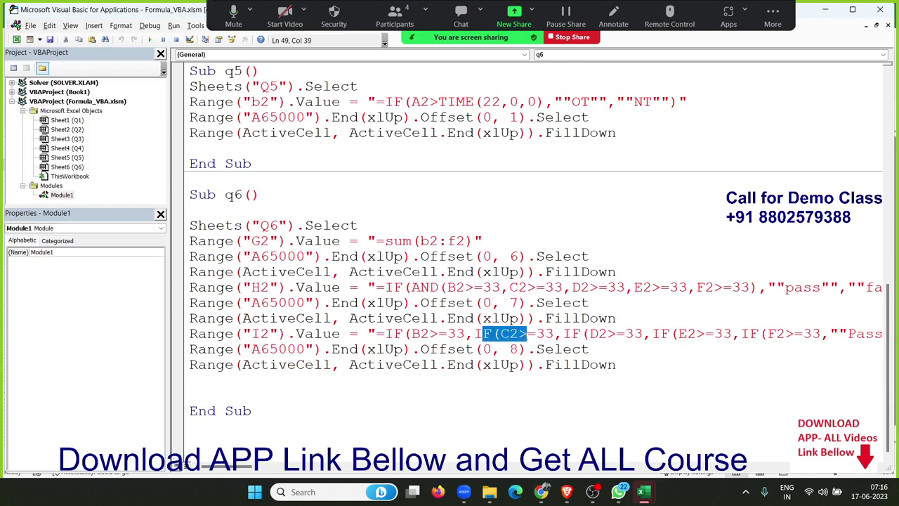
{"action": "left_click", "coordinate": [412, 360]}
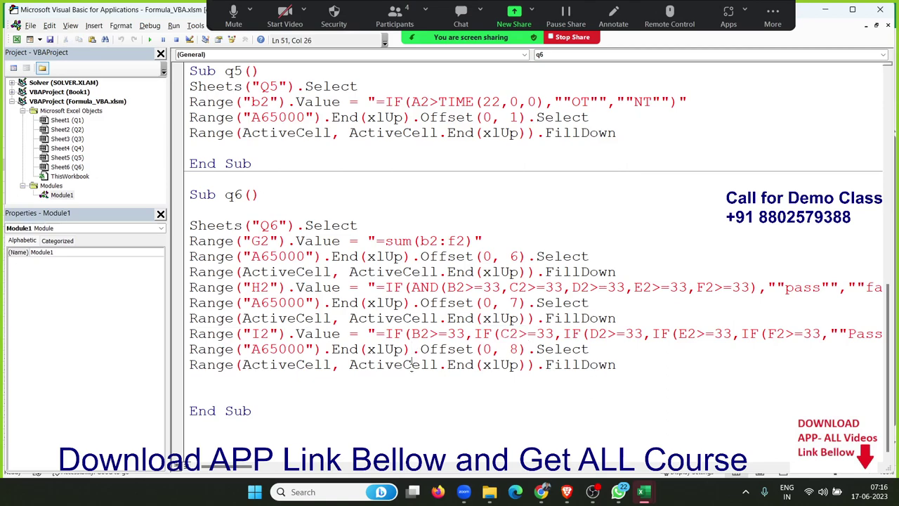
{"action": "scroll", "coordinate": [412, 364], "scroll_direction": "up", "scroll_amount": 6}
{"action": "scroll", "coordinate": [412, 364], "scroll_direction": "up", "scroll_amount": 4}
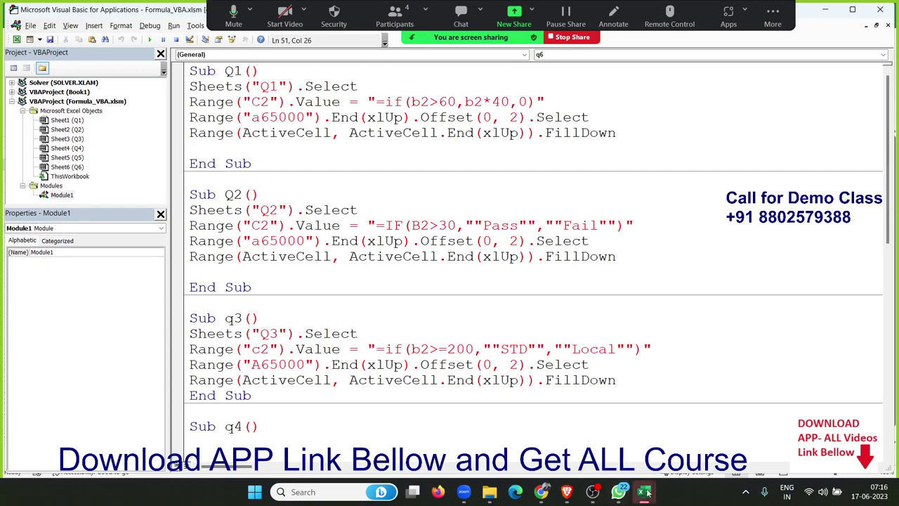
{"action": "mouse_move", "coordinate": [643, 491]}
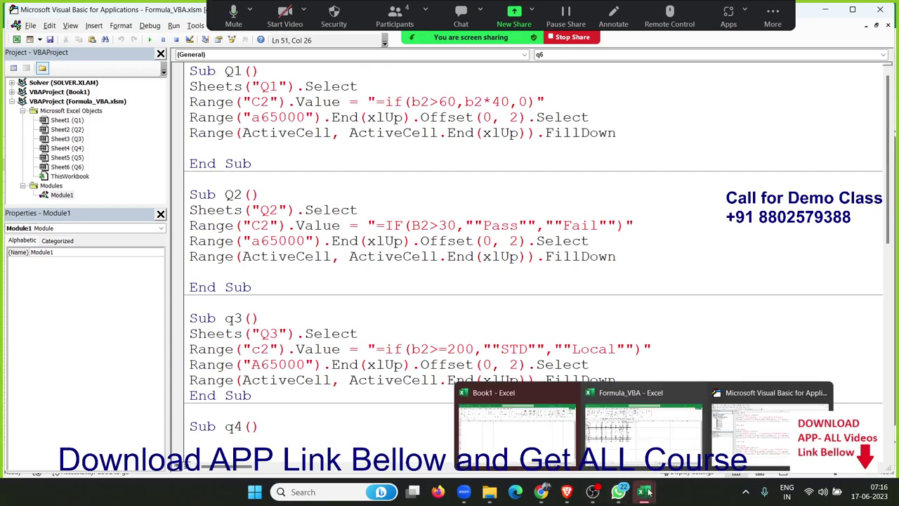
- Switch through the MRP/TAX and Name/Marks/Result sheet tabs of Formula_VBA
{"action": "left_click", "coordinate": [680, 441]}
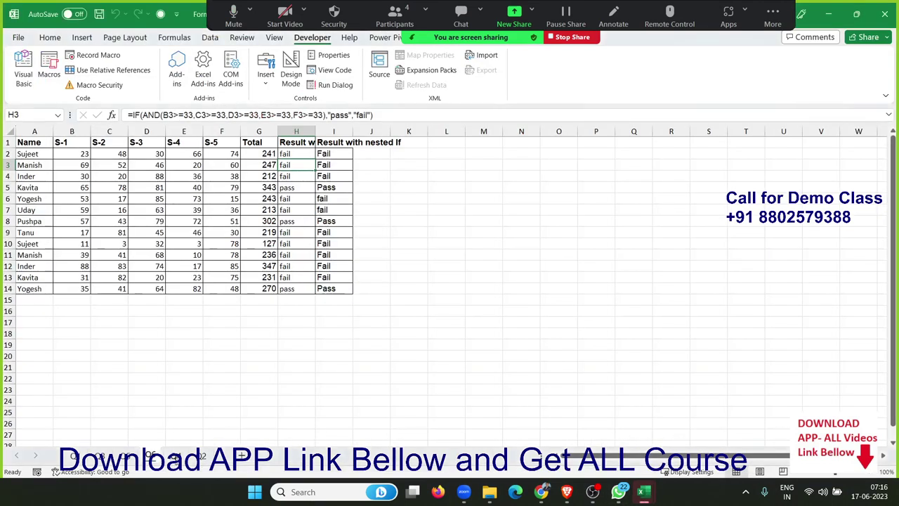
{"action": "left_click", "coordinate": [175, 458]}
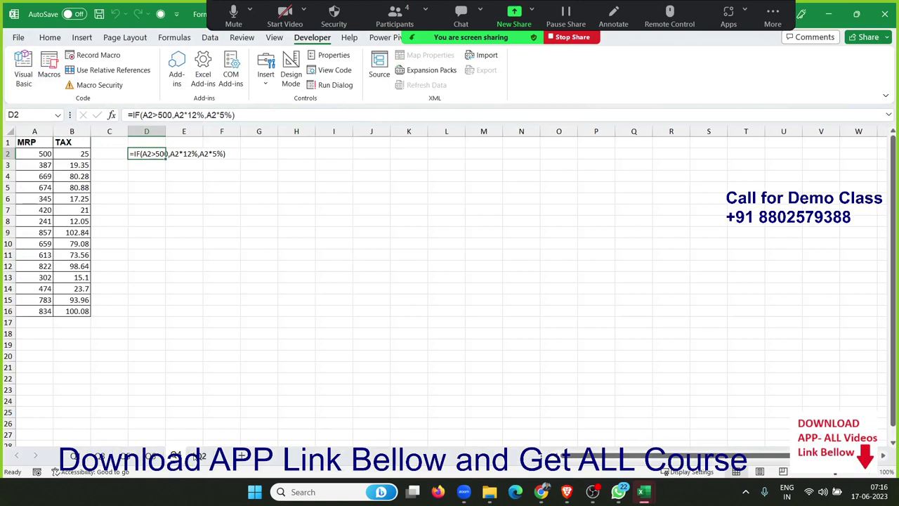
{"action": "left_click", "coordinate": [195, 457]}
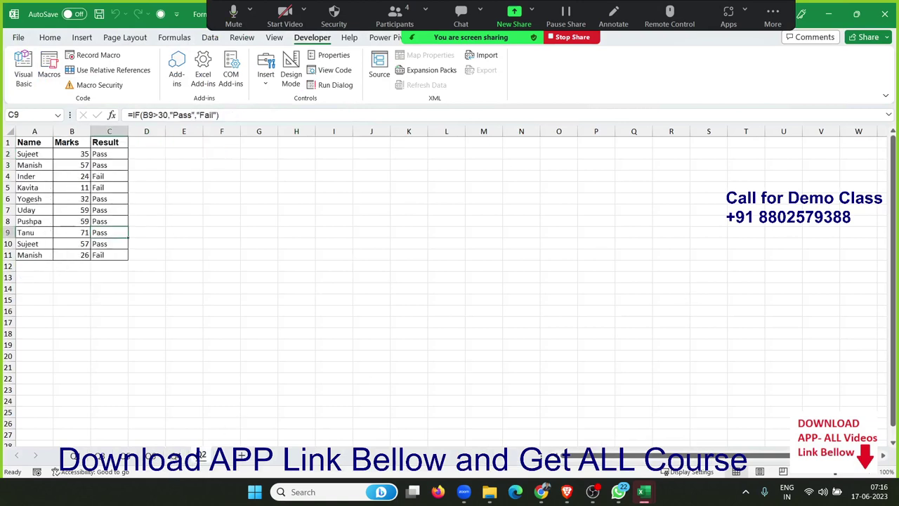
{"action": "left_click", "coordinate": [541, 492]}
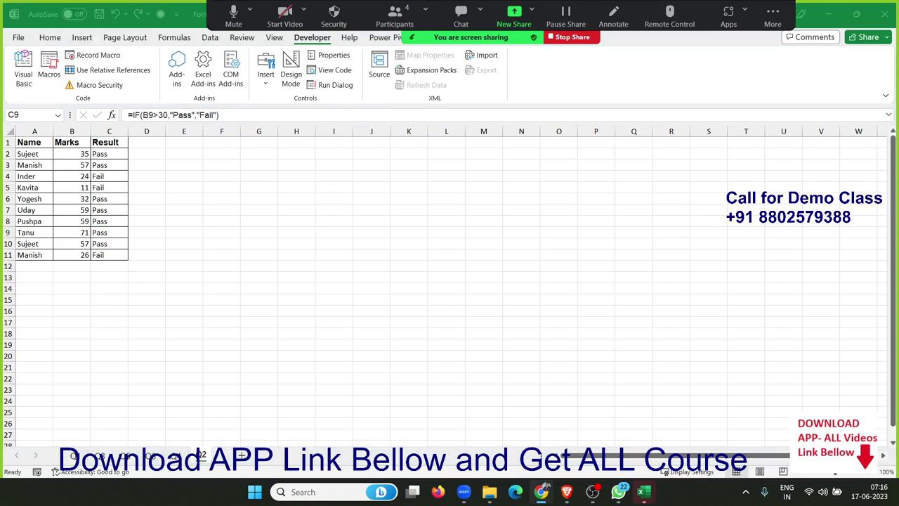
{"action": "left_click", "coordinate": [561, 41]}
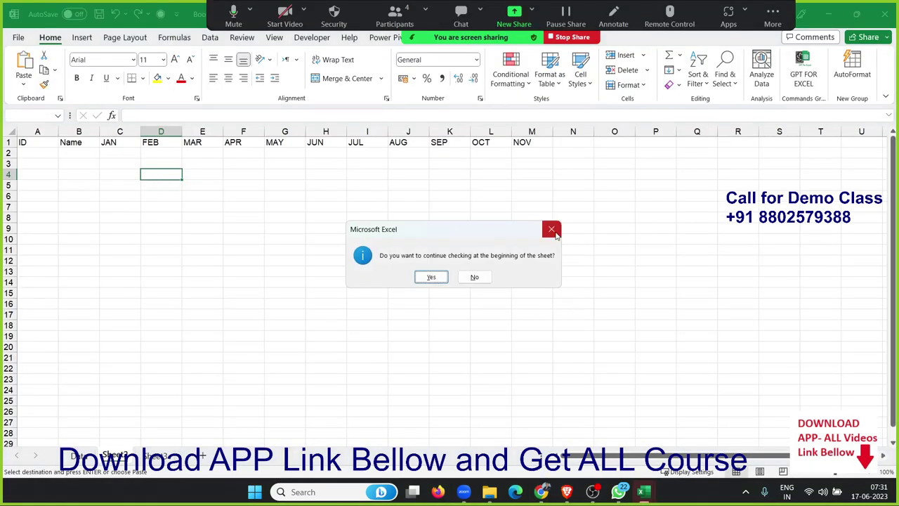
- Dismiss the spell-check prompt and enter the ID 1 in cell A2
{"action": "left_click", "coordinate": [551, 229]}
{"action": "left_click", "coordinate": [47, 152]}
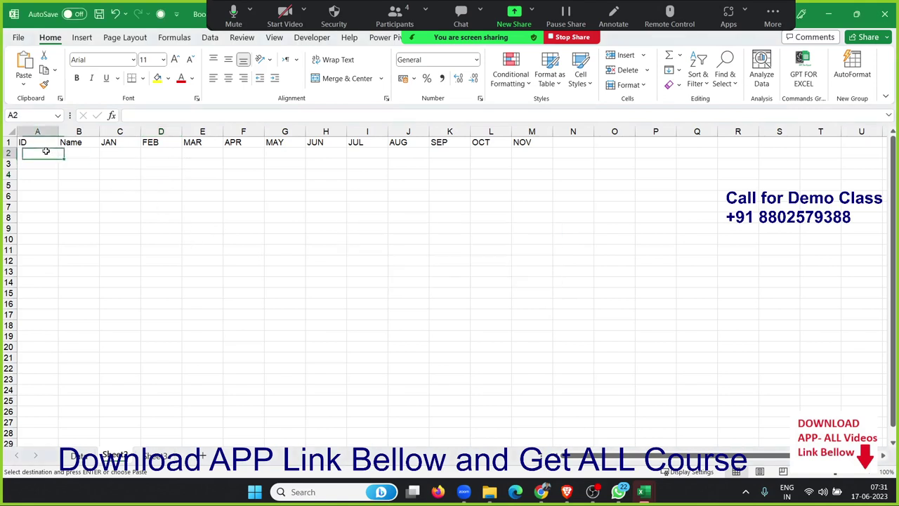
{"action": "type", "text": "1"}
{"action": "key", "text": "Return"}
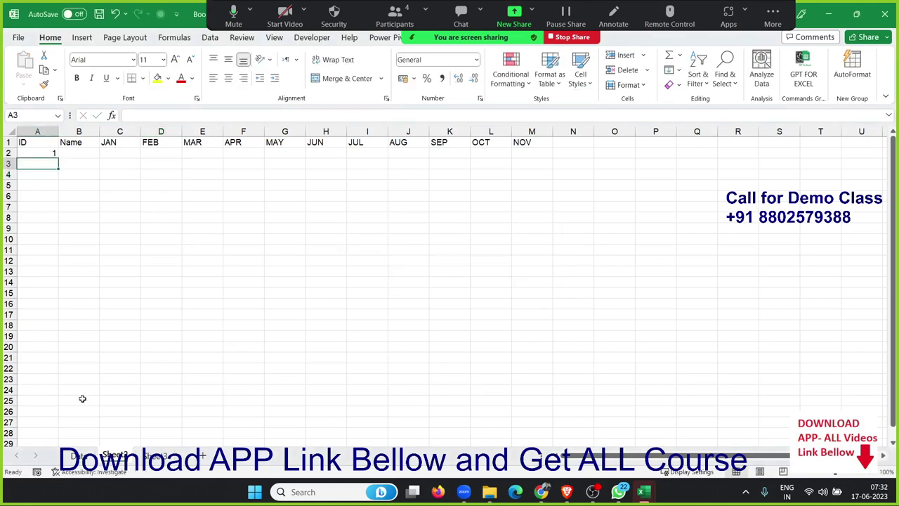
- Review the monthly values on the Data sheet, then return to the lookup sheet
{"action": "left_click", "coordinate": [81, 455]}
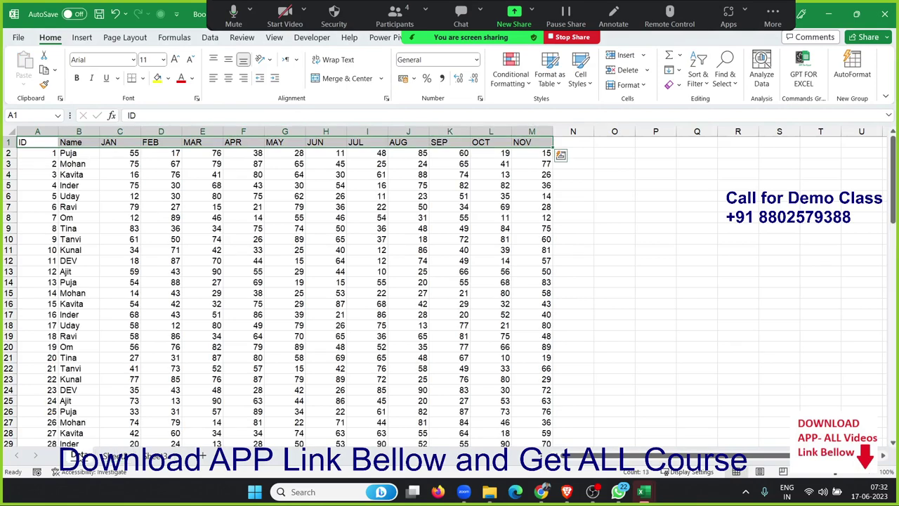
{"action": "left_click", "coordinate": [146, 305]}
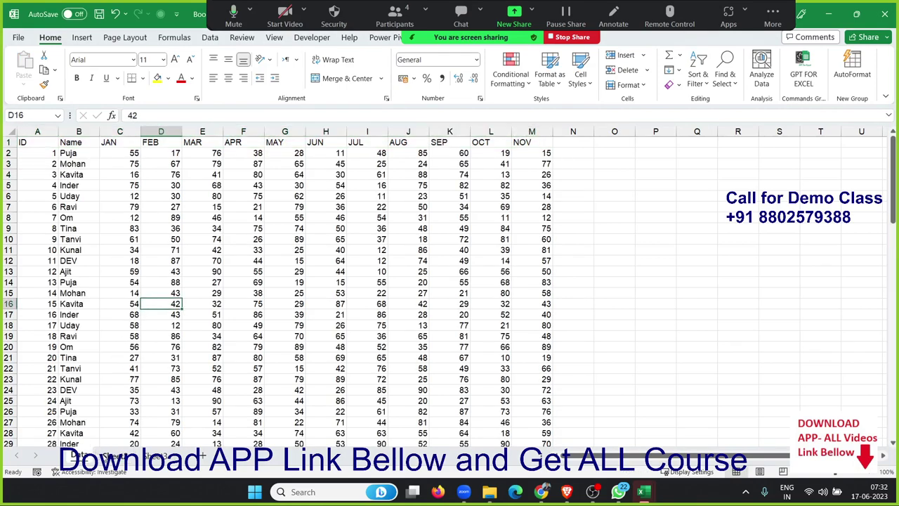
{"action": "left_click", "coordinate": [107, 457]}
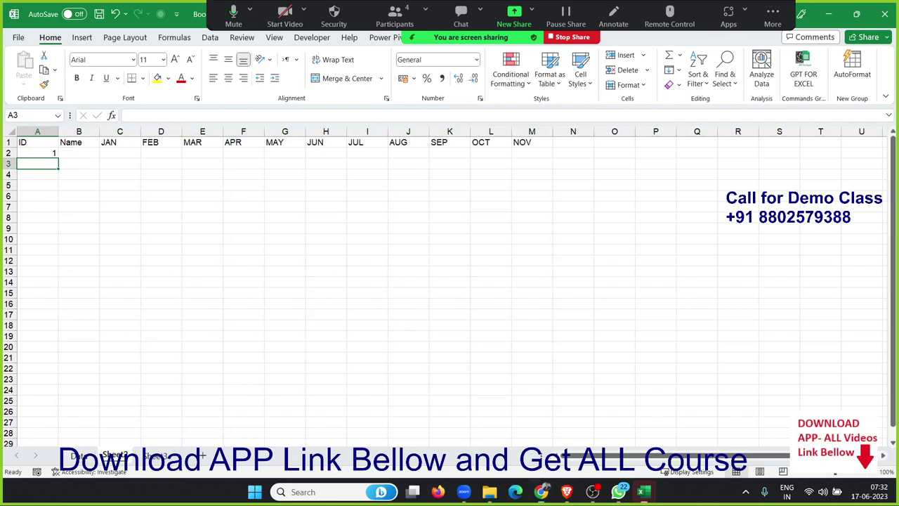
{"action": "key", "text": "alt+Tab"}
- Open the Visual Basic editor from the Developer tab
{"action": "left_click", "coordinate": [311, 38]}
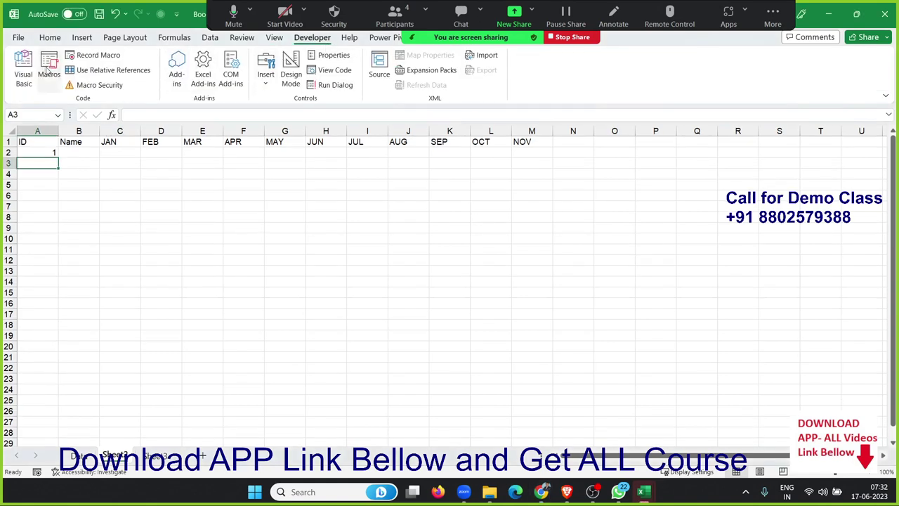
{"action": "left_click", "coordinate": [29, 71]}
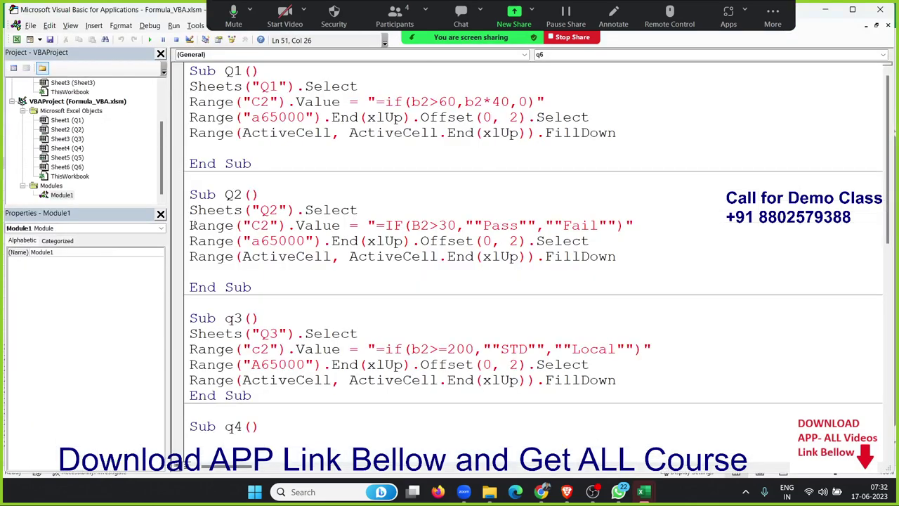
{"action": "scroll", "coordinate": [536, 257], "scroll_direction": "down", "scroll_amount": 1}
{"action": "scroll", "coordinate": [537, 257], "scroll_direction": "up", "scroll_amount": 1}
{"action": "scroll", "coordinate": [81, 160], "scroll_direction": "up", "scroll_amount": 2}
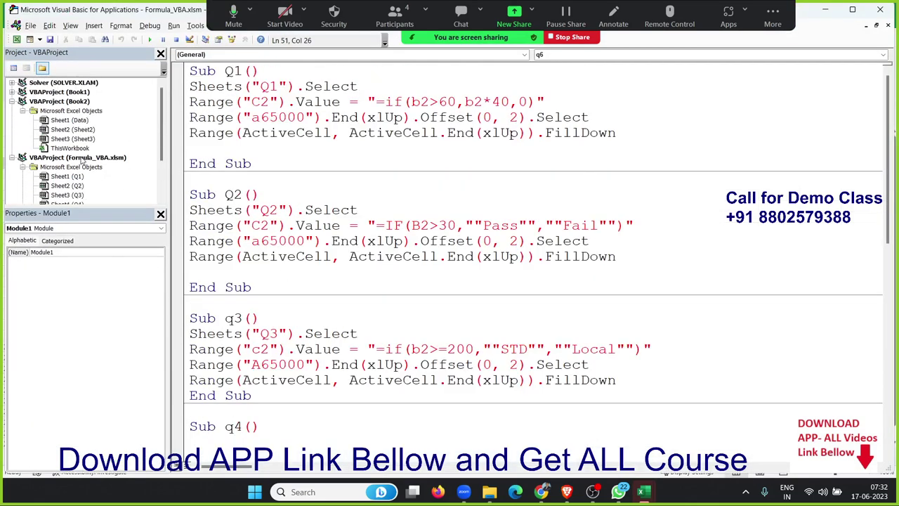
{"action": "scroll", "coordinate": [82, 160], "scroll_direction": "down", "scroll_amount": 2}
{"action": "scroll", "coordinate": [83, 160], "scroll_direction": "up", "scroll_amount": 2}
- Insert a new module into Book2 and create the empty Sub vlk() macro
{"action": "left_click", "coordinate": [68, 120]}
{"action": "left_click", "coordinate": [94, 26]}
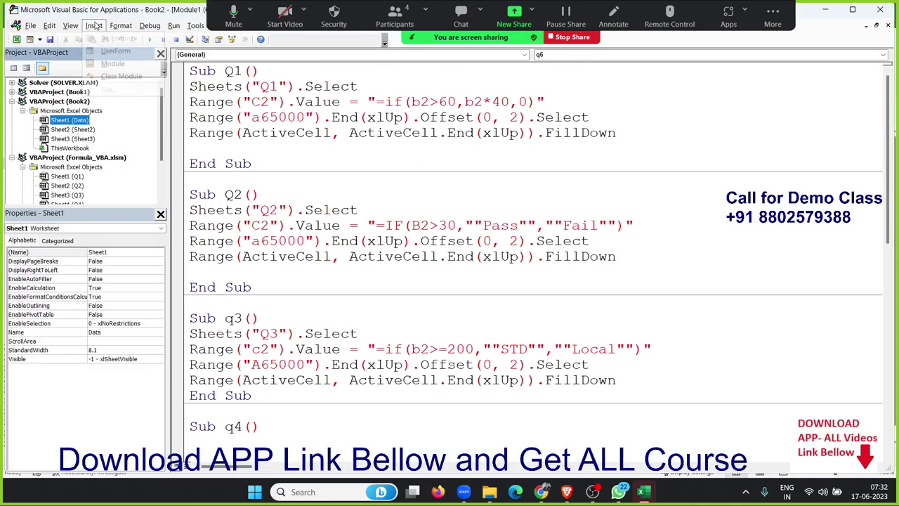
{"action": "left_click", "coordinate": [107, 66]}
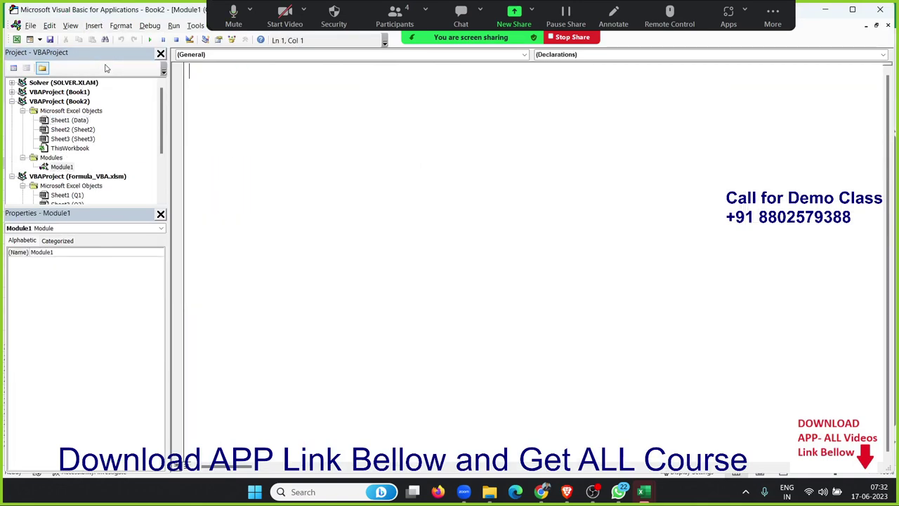
{"action": "type", "text": "s"}
{"action": "type", "text": "ub "}
{"action": "type", "text": "vl"}
{"action": "type", "text": "k"}
{"action": "type", "text": "()"}
{"action": "key", "text": "Return"}
{"action": "key", "text": "Return"}
{"action": "key", "text": "Return"}
{"action": "key", "text": "Return"}
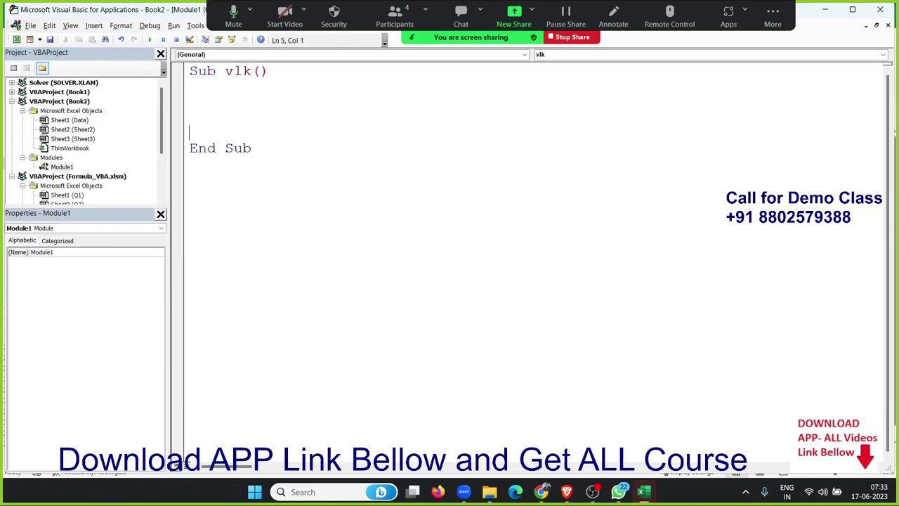
- Add an empty line in the vlk body and check the ID in A2 and Name cell B2
{"action": "key", "text": "Up"}
{"action": "key", "text": "Up"}
{"action": "key", "text": "alt+F11"}
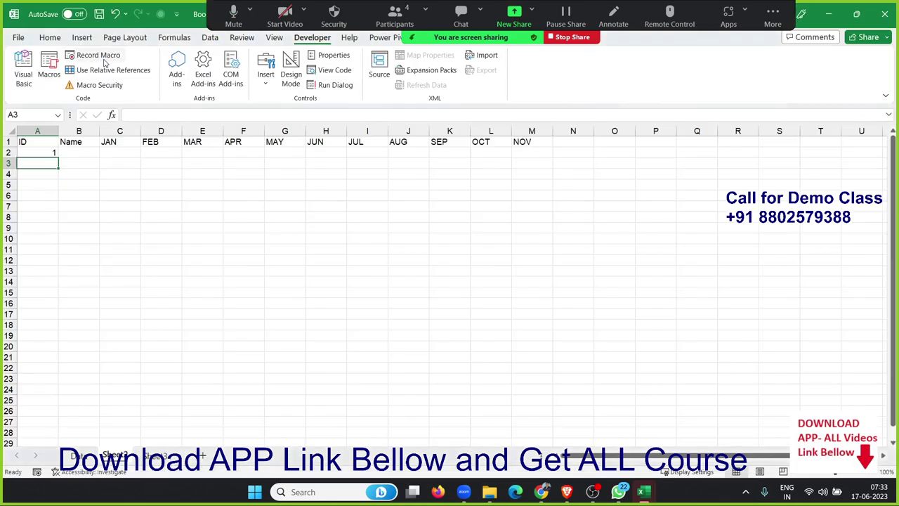
{"action": "key", "text": "alt+F11"}
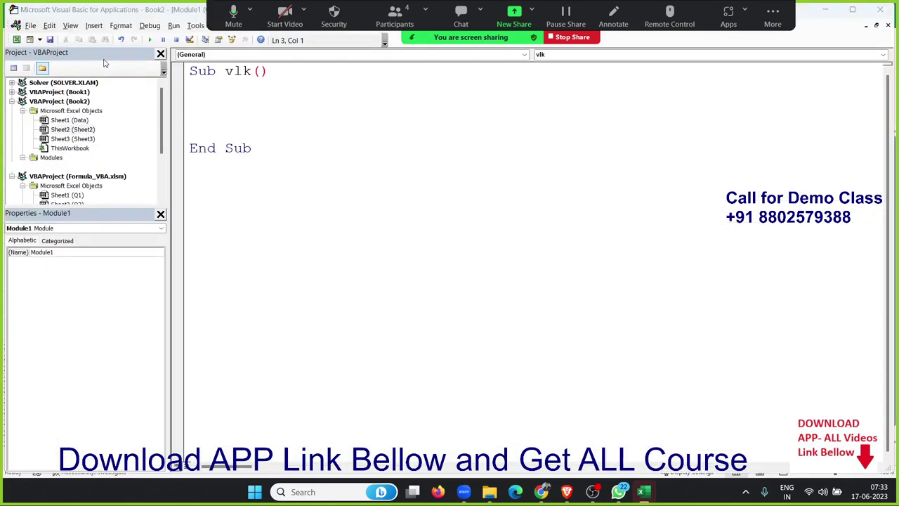
{"action": "key", "text": "alt+F11"}
{"action": "key", "text": "Up"}
{"action": "key", "text": "Right"}
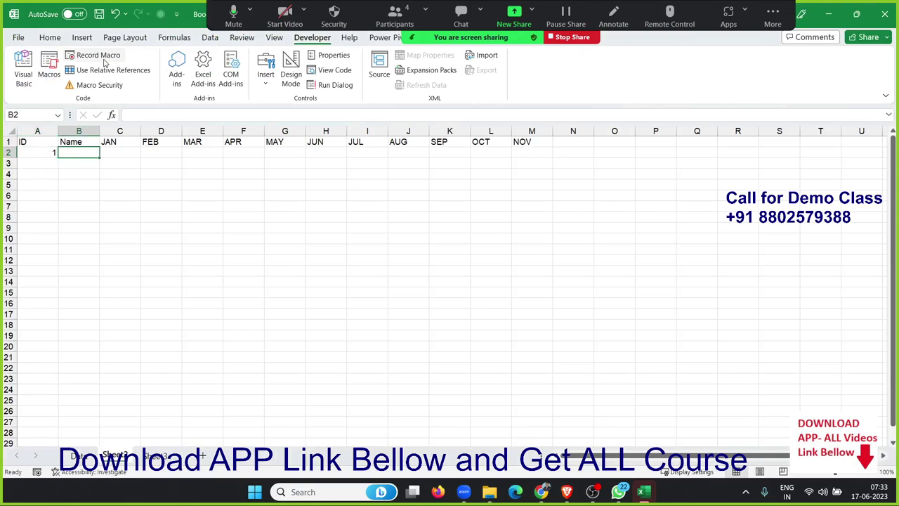
{"action": "key", "text": "alt+F11"}
- Begin the statement n = Application.WorksheetFunction.VLookup( in the vlk macro
{"action": "type", "text": "n"}
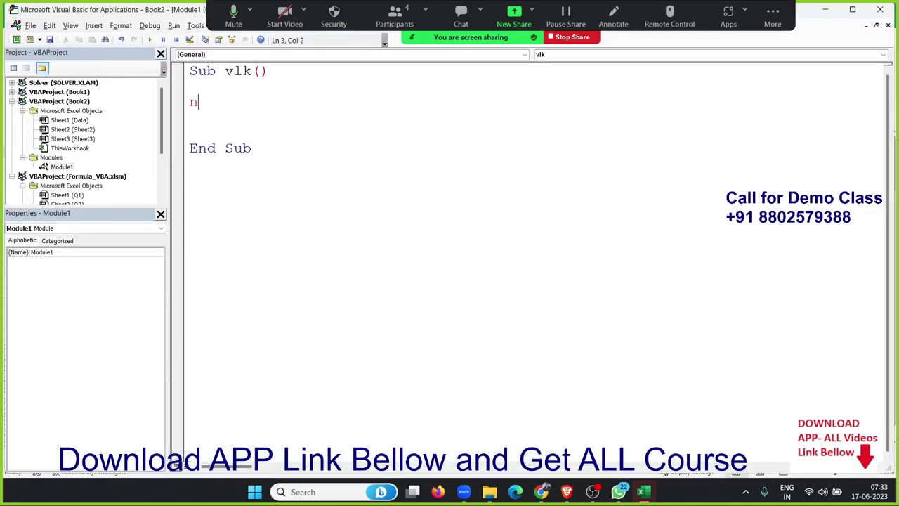
{"action": "type", "text": "=app"}
{"action": "type", "text": "licatio"}
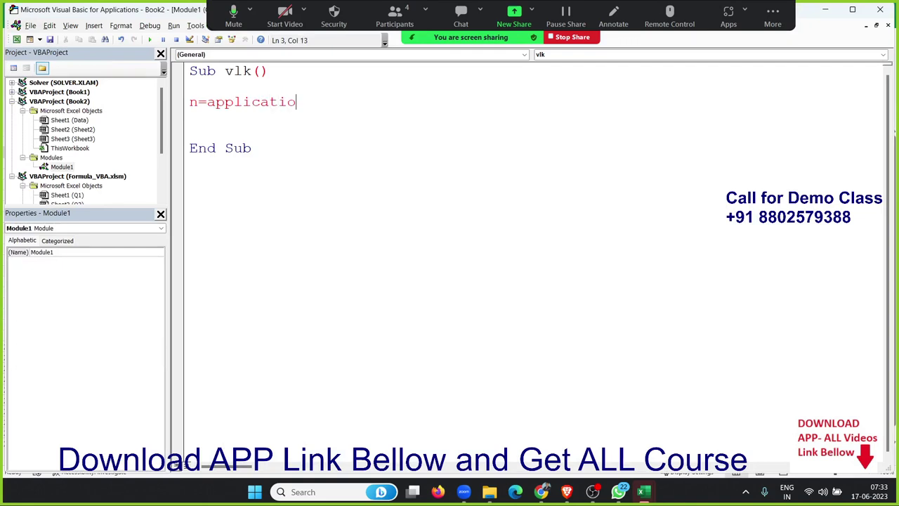
{"action": "type", "text": "n.v"}
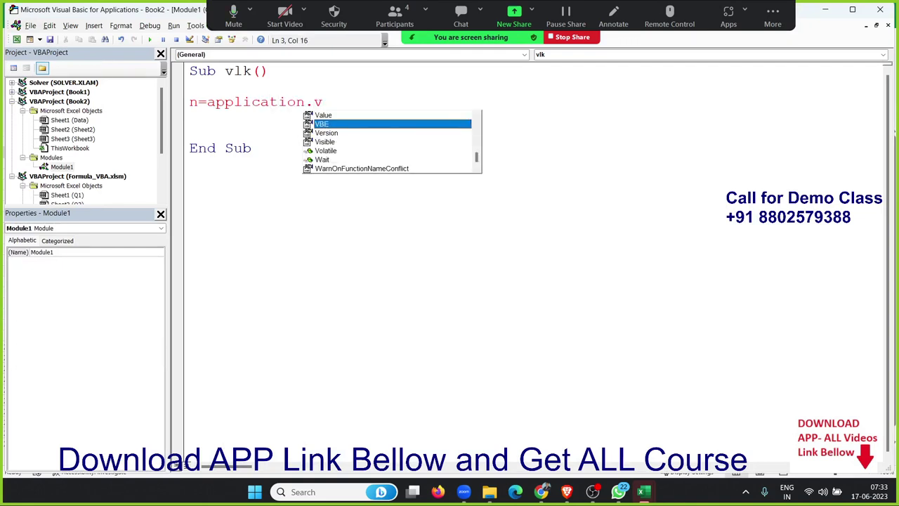
{"action": "key", "text": "BackSpace"}
{"action": "type", "text": "wo"}
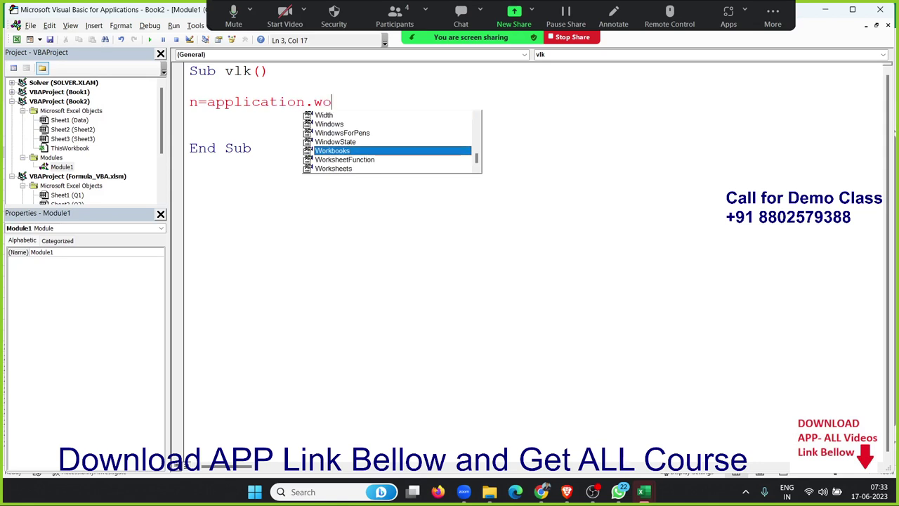
{"action": "key", "text": "Tab"}
{"action": "type", "text": "."}
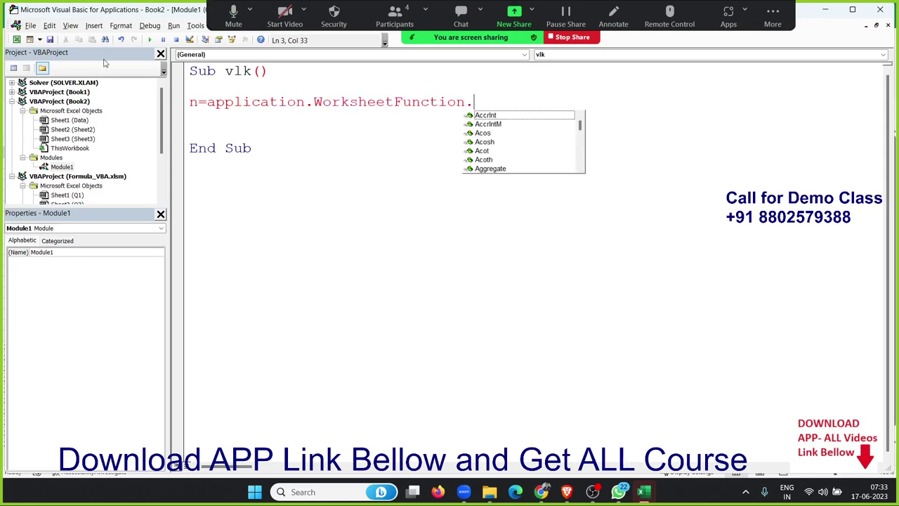
{"action": "type", "text": "vl"}
{"action": "key", "text": "Tab"}
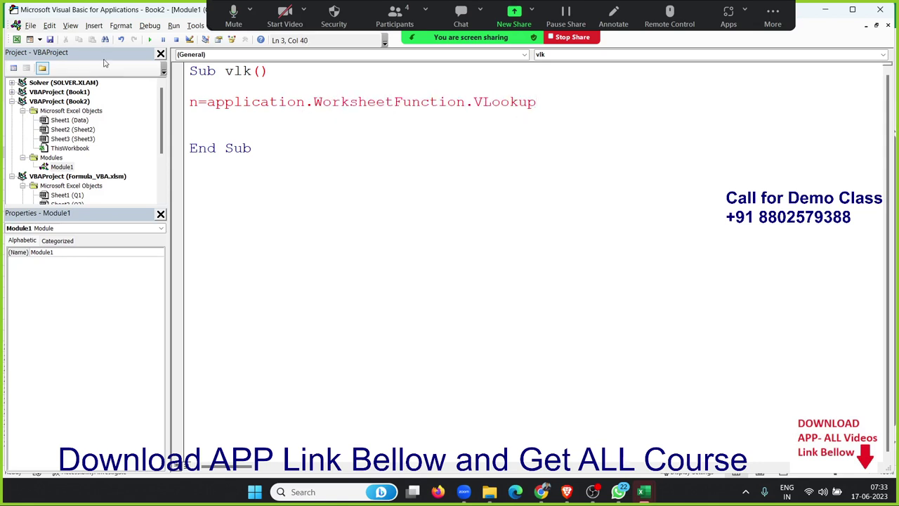
{"action": "type", "text": "("}
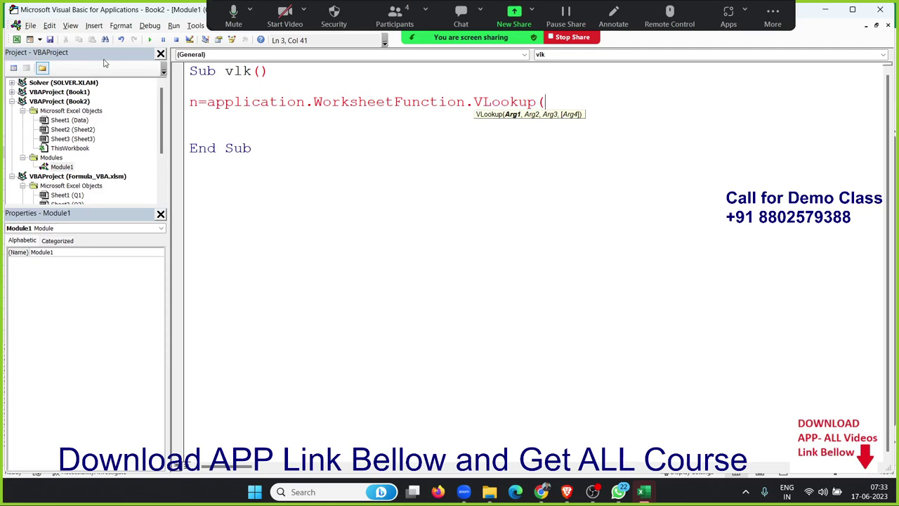
{"action": "key", "text": "alt+F11"}
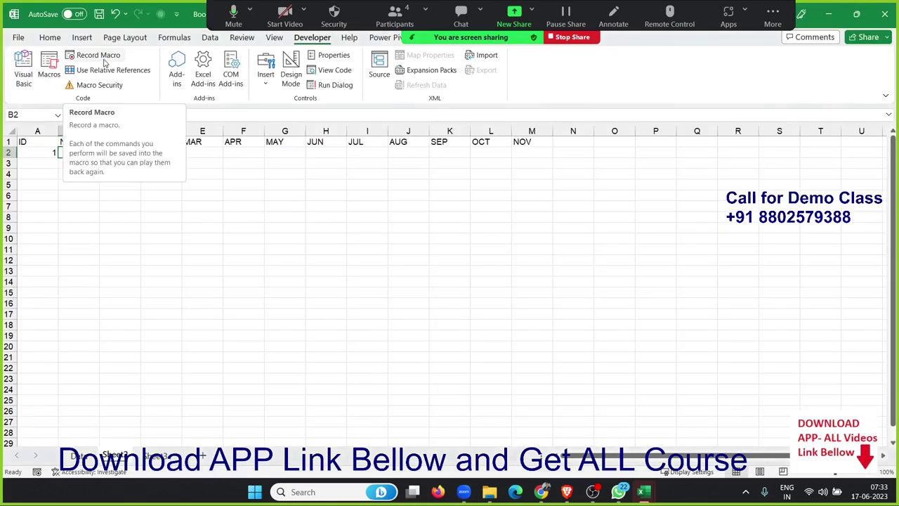
{"action": "key", "text": "alt+F11"}
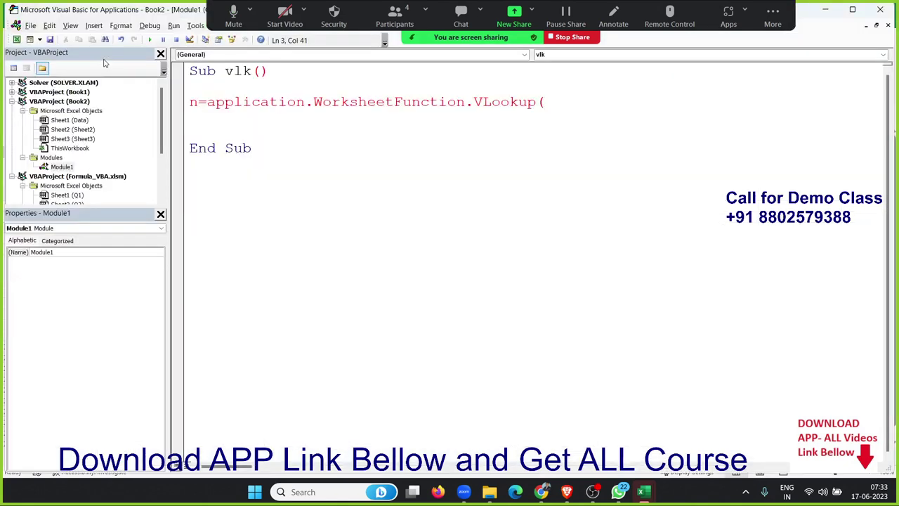
- Add Range("A2").Value as lookup value and Sheets("Data") with .Range("A: on a continued line
{"action": "type", "text": "range("}
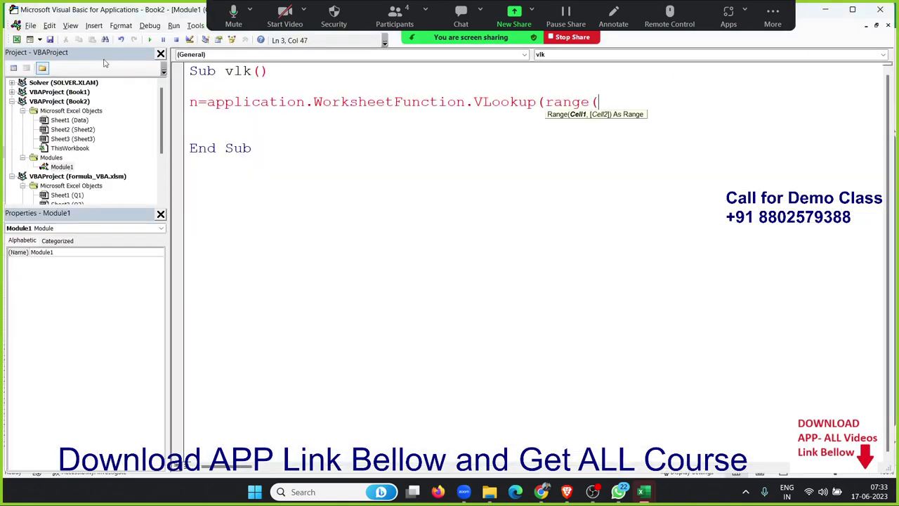
{"action": "type", "text": "\"A2"}
{"action": "type", "text": "\").v"}
{"action": "key", "text": "Down"}
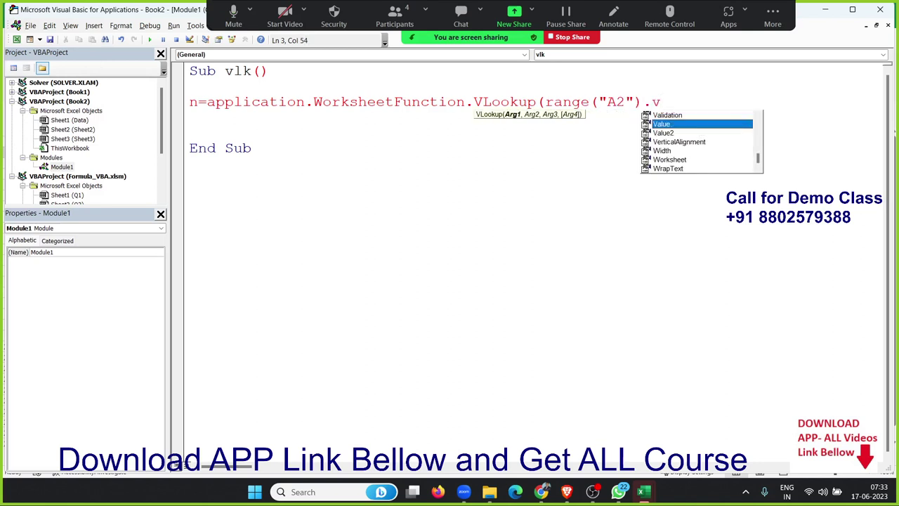
{"action": "key", "text": "Tab"}
{"action": "type", "text": ","}
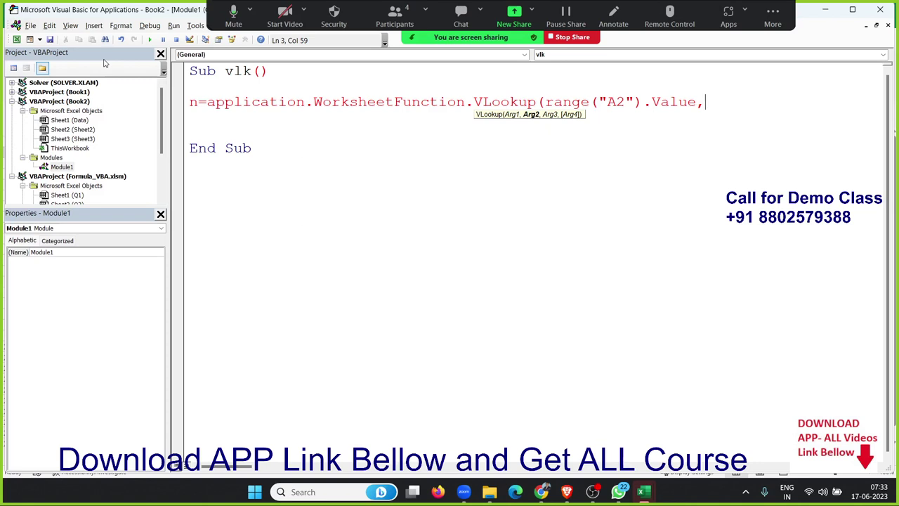
{"action": "type", "text": "sheet"}
{"action": "type", "text": "s(\""}
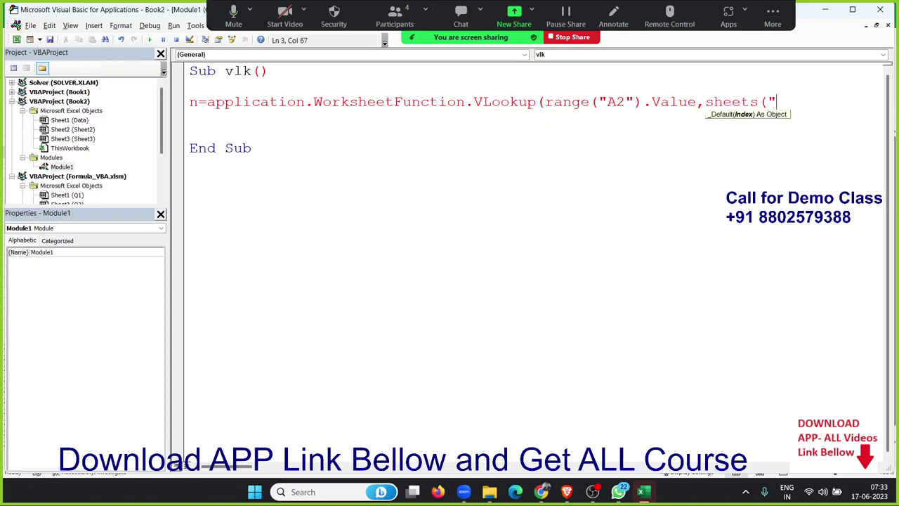
{"action": "type", "text": "Data\")"}
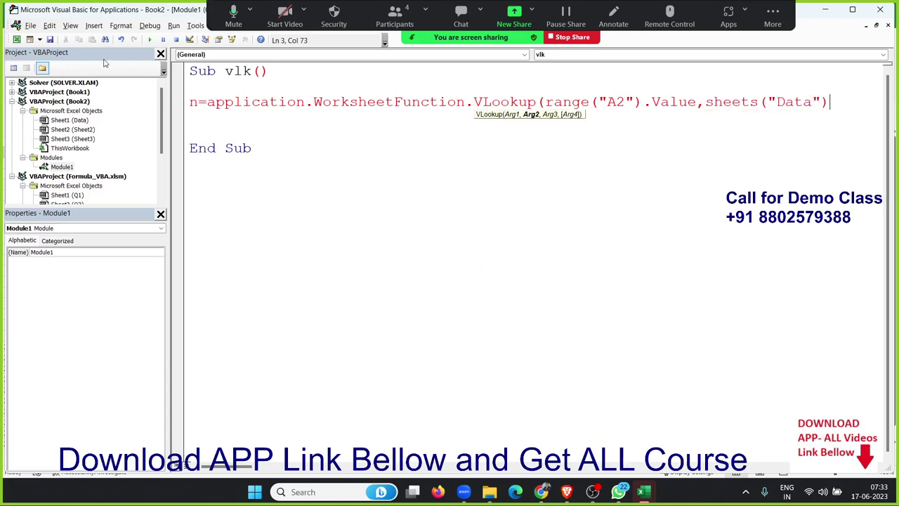
{"action": "type", "text": "."}
{"action": "key", "text": "BackSpace"}
{"action": "type", "text": "_"}
{"action": "key", "text": "Return"}
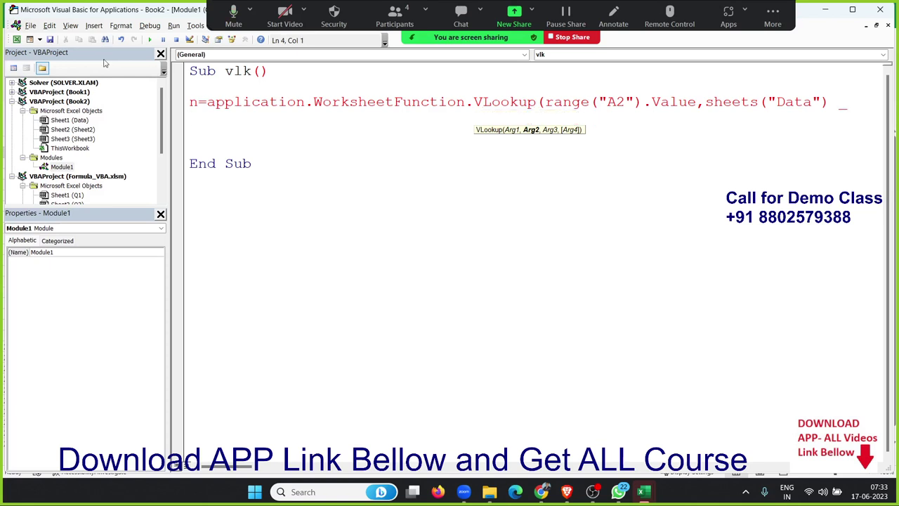
{"action": "type", "text": "r"}
{"action": "key", "text": "BackSpace"}
{"action": "type", "text": ".range"}
{"action": "type", "text": "(\"A"}
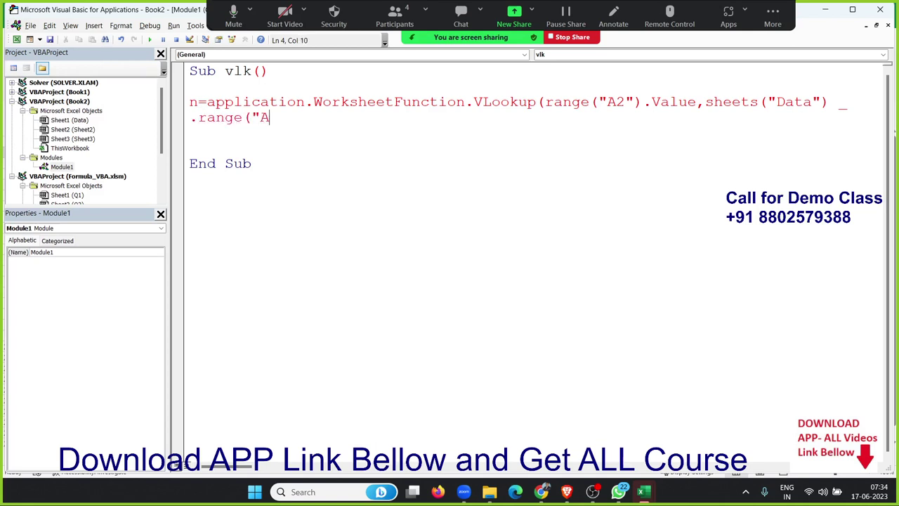
{"action": "type", "text": "6500"}
{"action": "key", "text": "BackSpace"}
{"action": "key", "text": "BackSpace"}
{"action": "key", "text": "BackSpace"}
{"action": "key", "text": "BackSpace"}
{"action": "type", "text": ":"}
- Complete the table range as A:m with column index 2 and exact match 0
{"action": "key", "text": "alt+F11"}
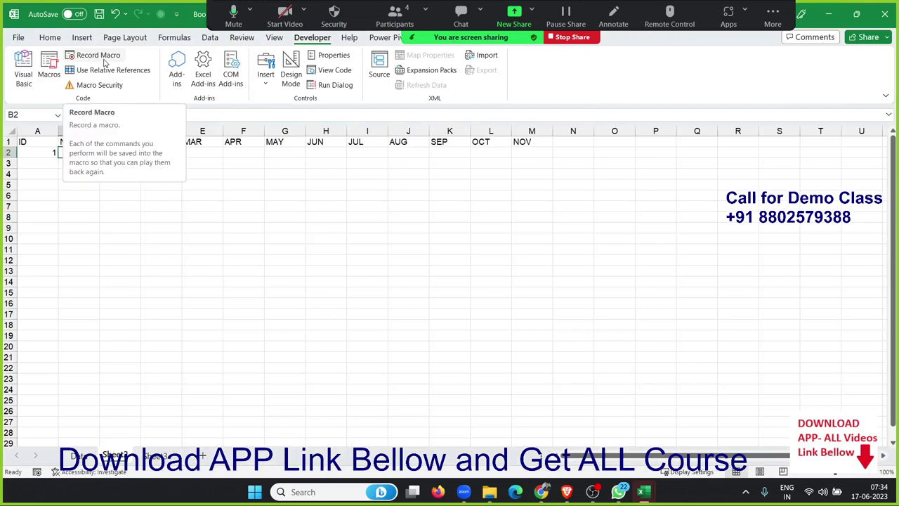
{"action": "key", "text": "alt+F11"}
{"action": "type", "text": "m"}
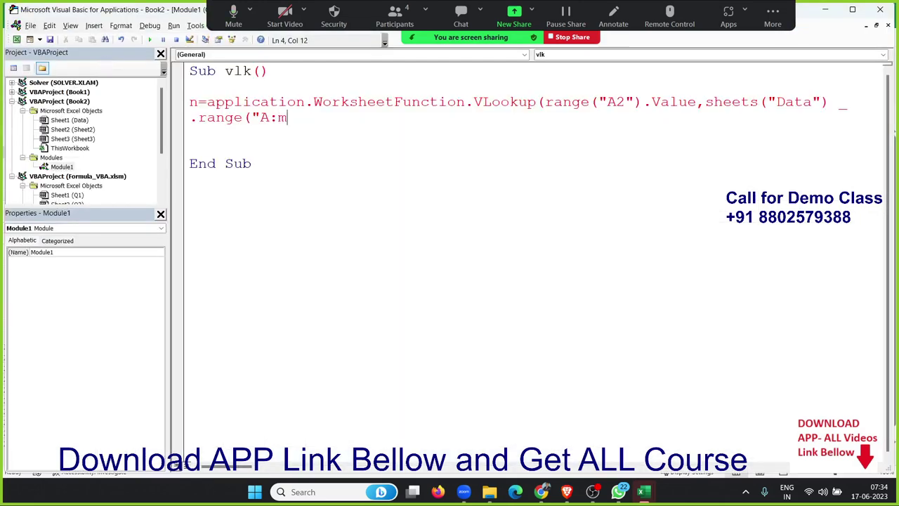
{"action": "type", "text": "\")"}
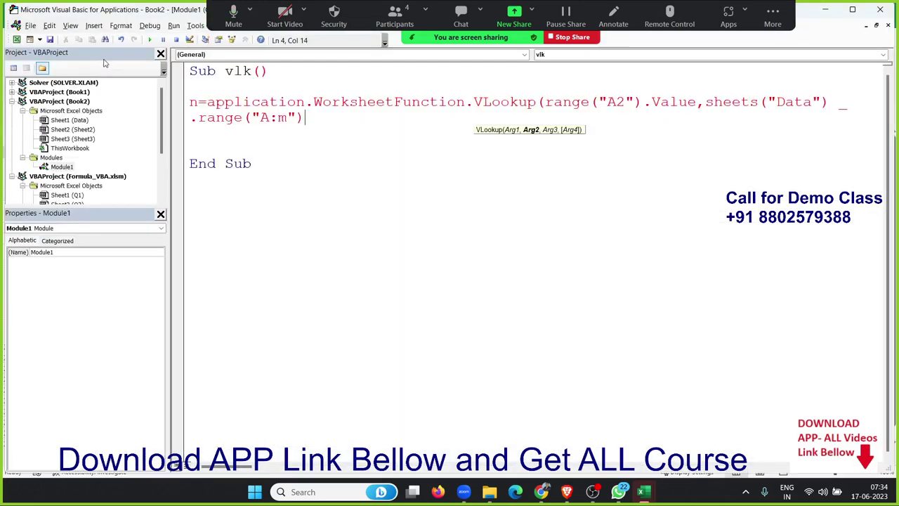
{"action": "type", "text": ","}
{"action": "type", "text": "2"}
{"action": "type", "text": ",0"}
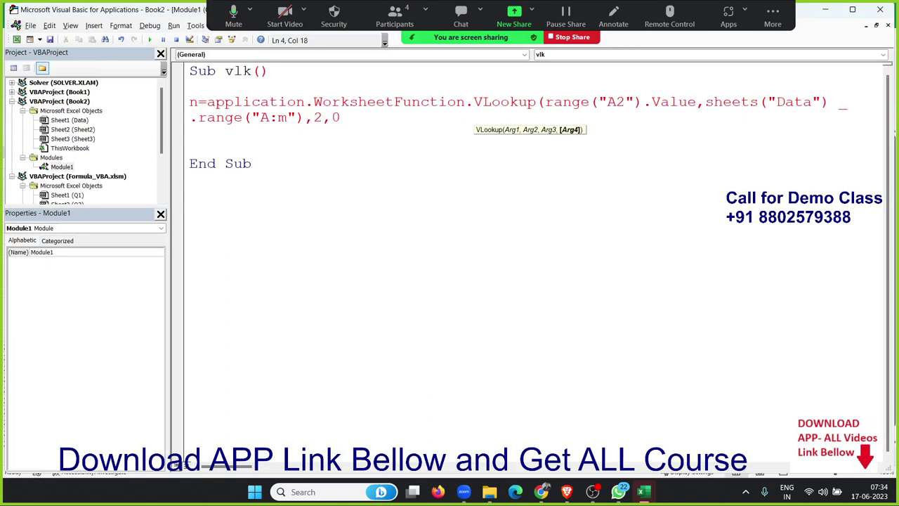
{"action": "type", "text": ")"}
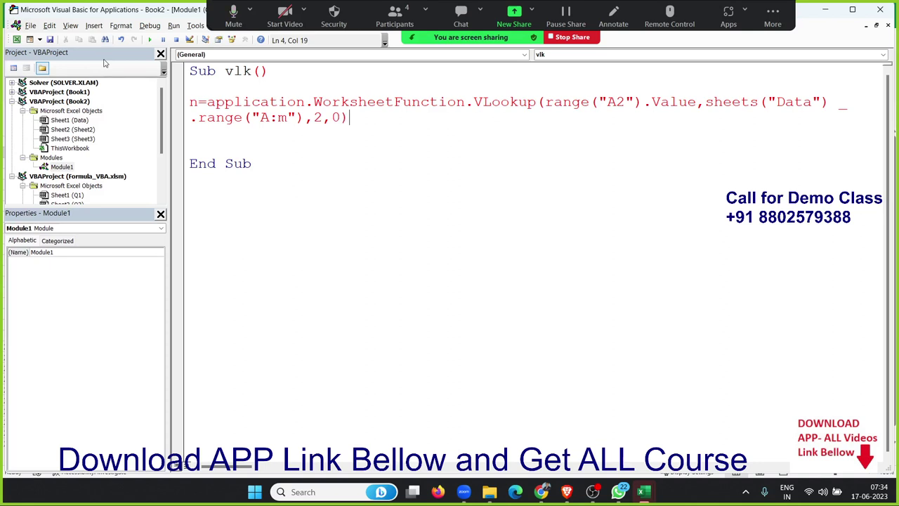
{"action": "key", "text": "Return"}
{"action": "key", "text": "Return"}
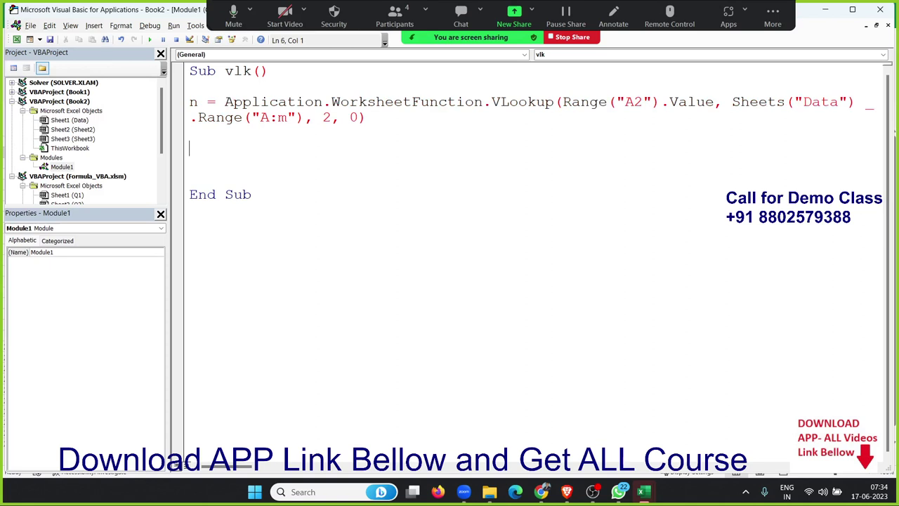
{"action": "key", "text": "Up"}
{"action": "key", "text": "Up"}
{"action": "key", "text": "Up"}
{"action": "key", "text": "alt+F11"}
{"action": "key", "text": "Left"}
{"action": "key", "text": "Right"}
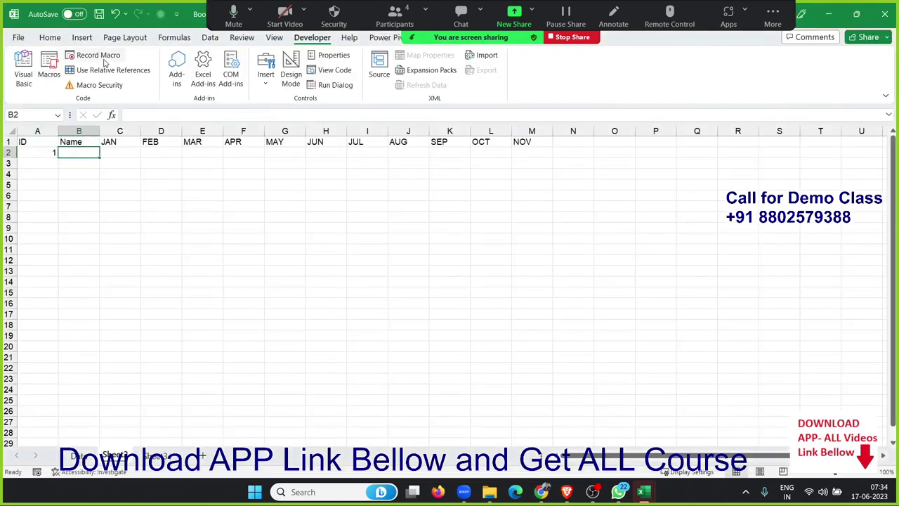
{"action": "key", "text": "alt+F11"}
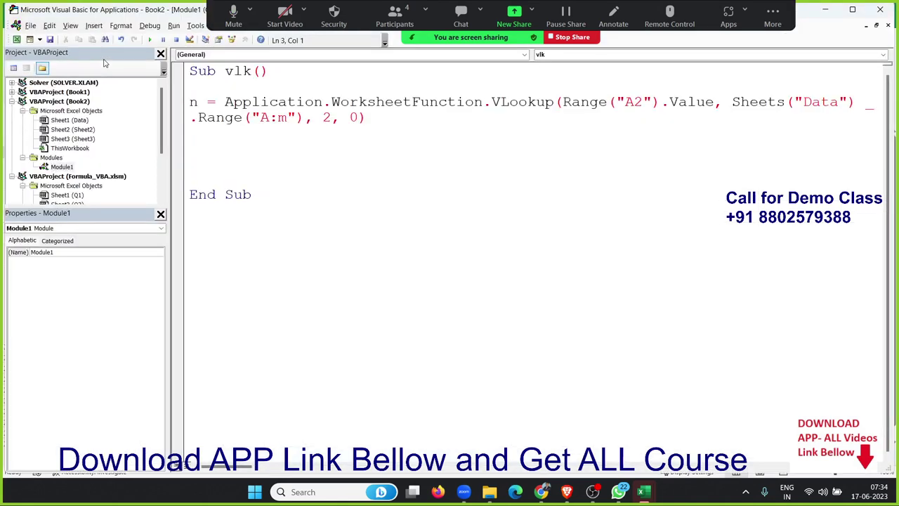
- Replace n with Range("B2").Value, then run vlk and view the name filled into B2
{"action": "type", "text": "rang"}
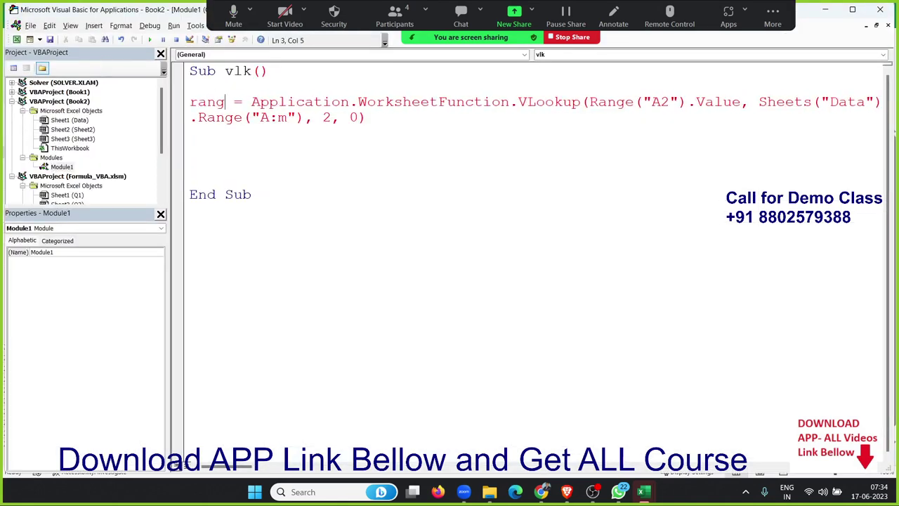
{"action": "type", "text": "e(\""}
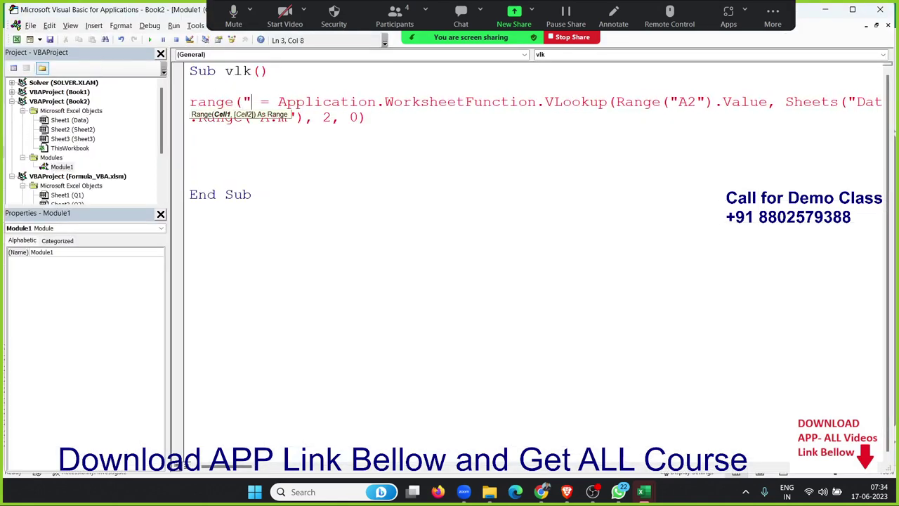
{"action": "type", "text": "B2\")"}
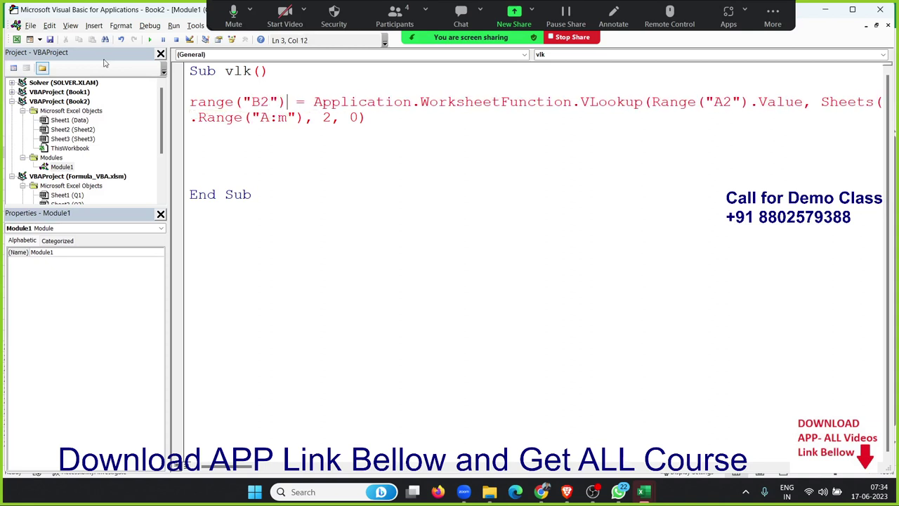
{"action": "type", "text": ".val"}
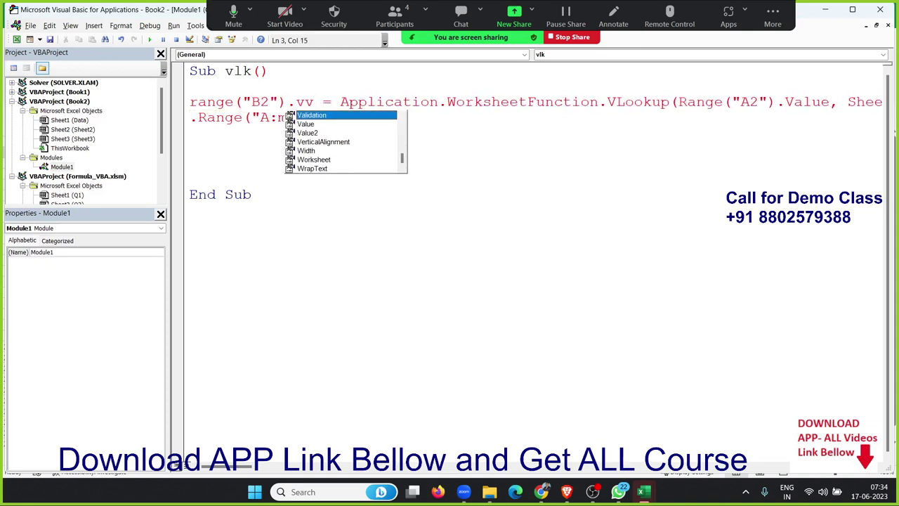
{"action": "type", "text": "u"}
{"action": "key", "text": "Tab"}
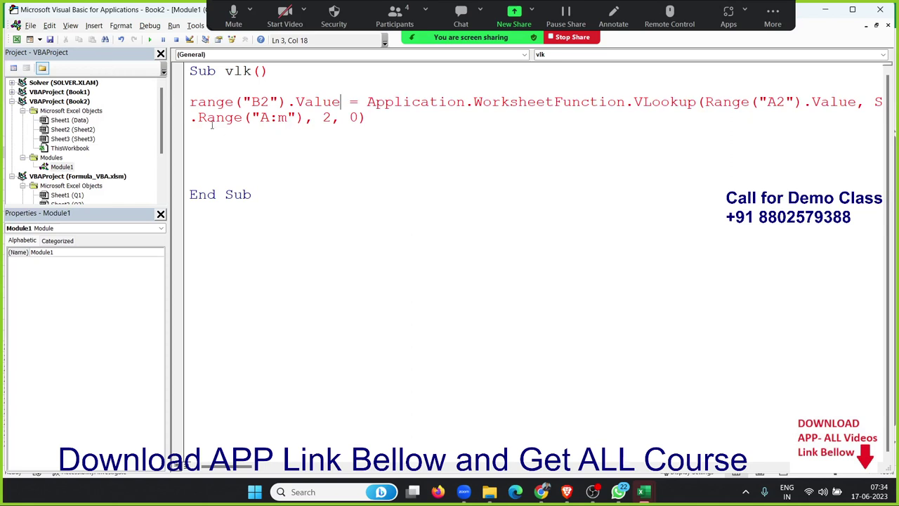
{"action": "left_click", "coordinate": [213, 131]}
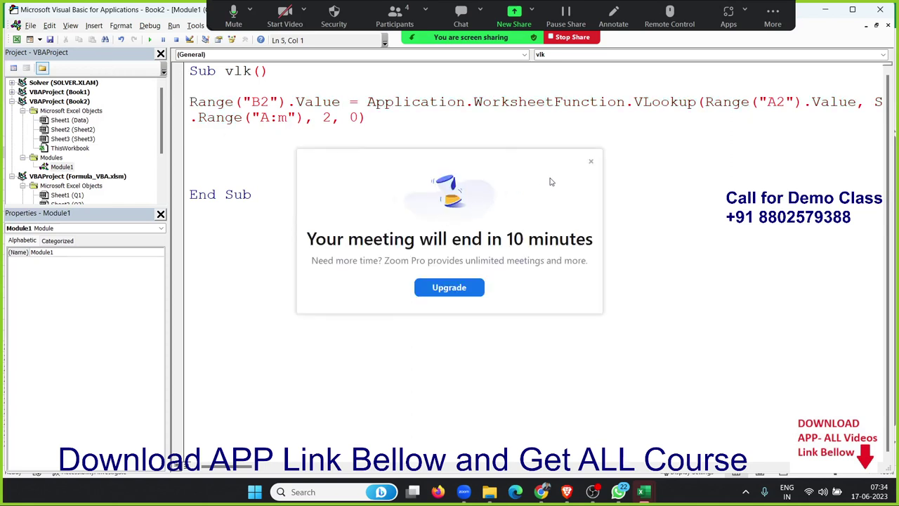
{"action": "left_click", "coordinate": [590, 162]}
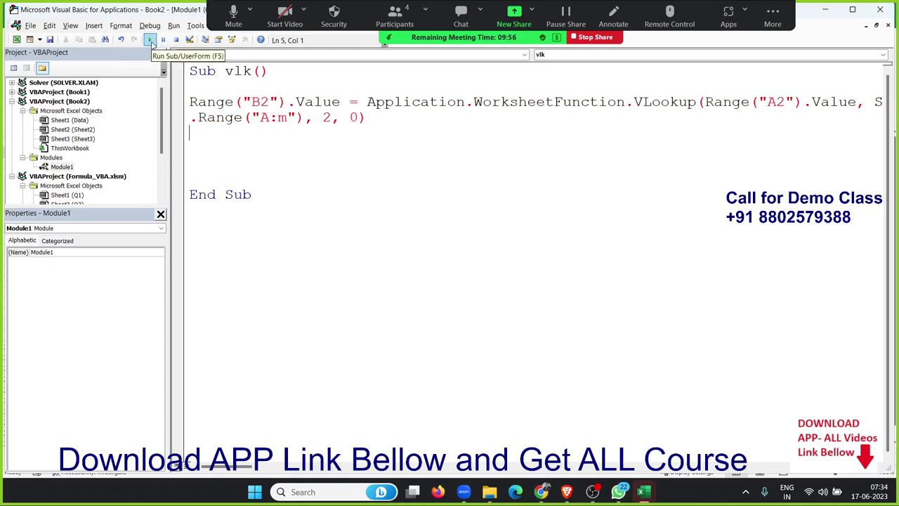
{"action": "left_click", "coordinate": [260, 168]}
{"action": "key", "text": "alt+F11"}
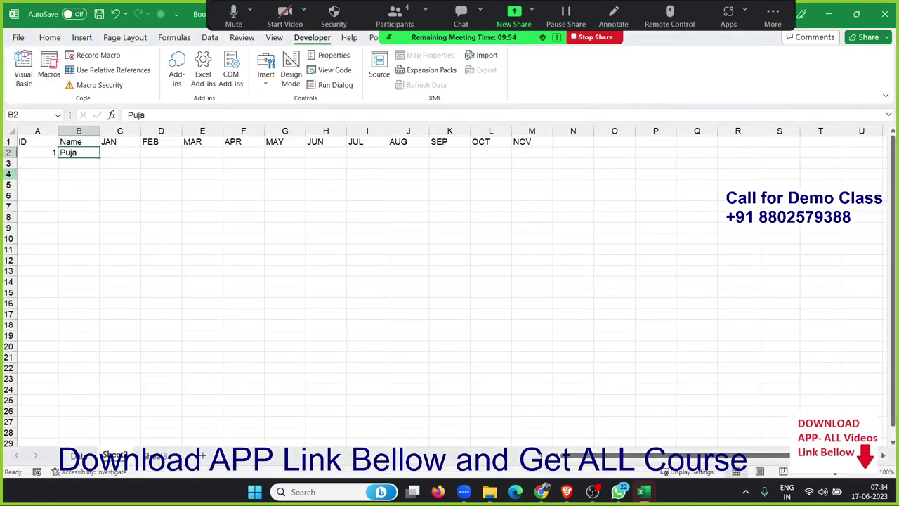
- Paste five copies of the B2 lookup statement below the original
{"action": "key", "text": "alt+F11"}
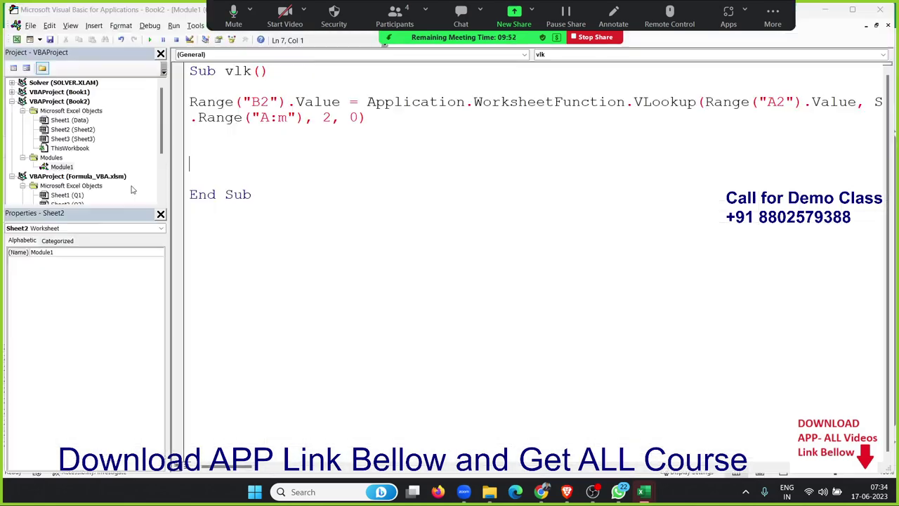
{"action": "key", "text": "Up"}
{"action": "key", "text": "Up"}
{"action": "key", "text": "Up"}
{"action": "key", "text": "Up"}
{"action": "key", "text": "shift+Down"}
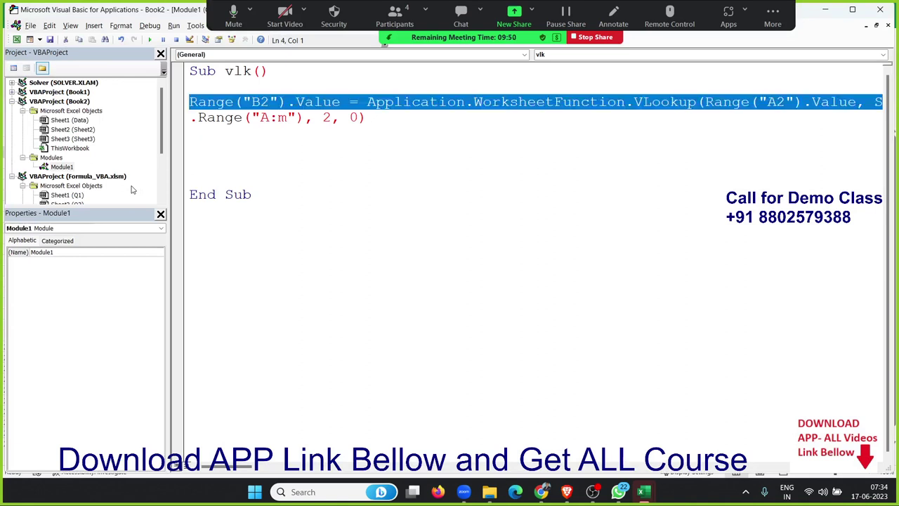
{"action": "key", "text": "shift+Down"}
{"action": "key", "text": "ctrl+c"}
{"action": "key", "text": "Down"}
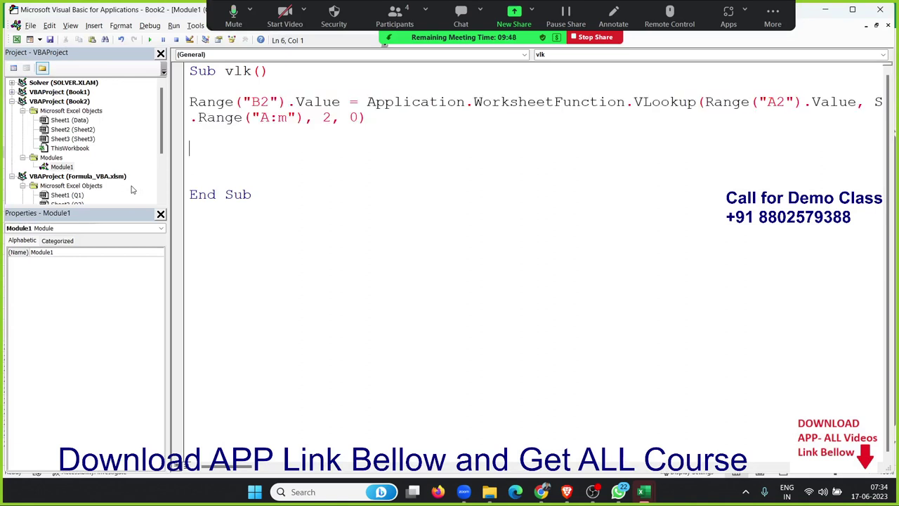
{"action": "key", "text": "ctrl+v"}
{"action": "key", "text": "Return"}
{"action": "key", "text": "ctrl+v"}
{"action": "key", "text": "Return"}
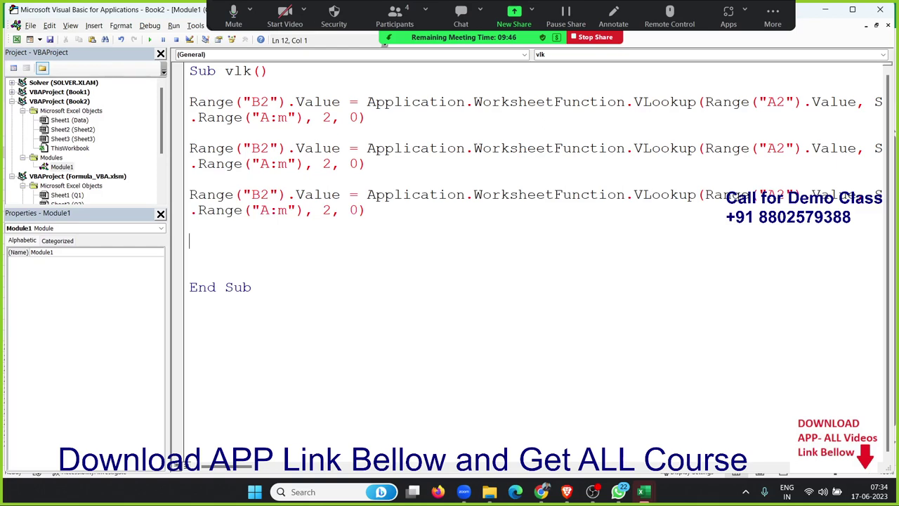
{"action": "key", "text": "ctrl+v"}
{"action": "key", "text": "Return"}
{"action": "key", "text": "ctrl+v"}
{"action": "key", "text": "Return"}
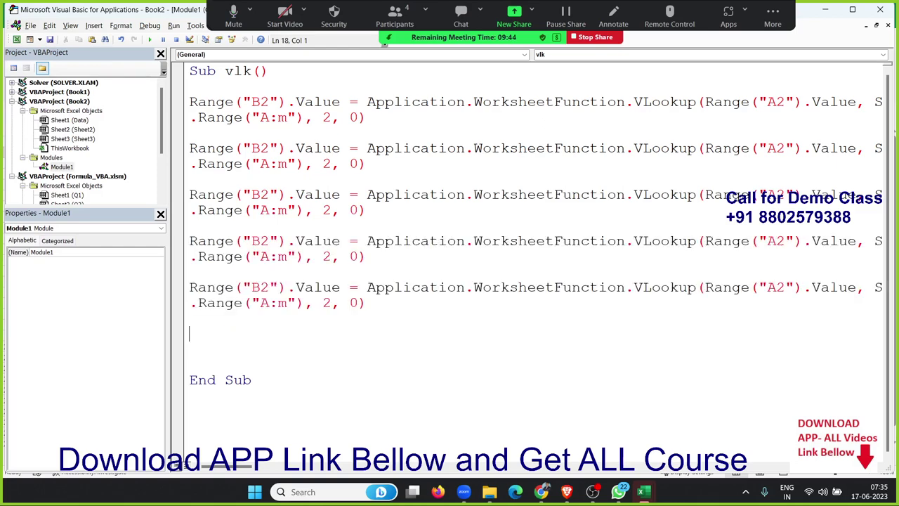
{"action": "key", "text": "ctrl+v"}
{"action": "key", "text": "alt+F11"}
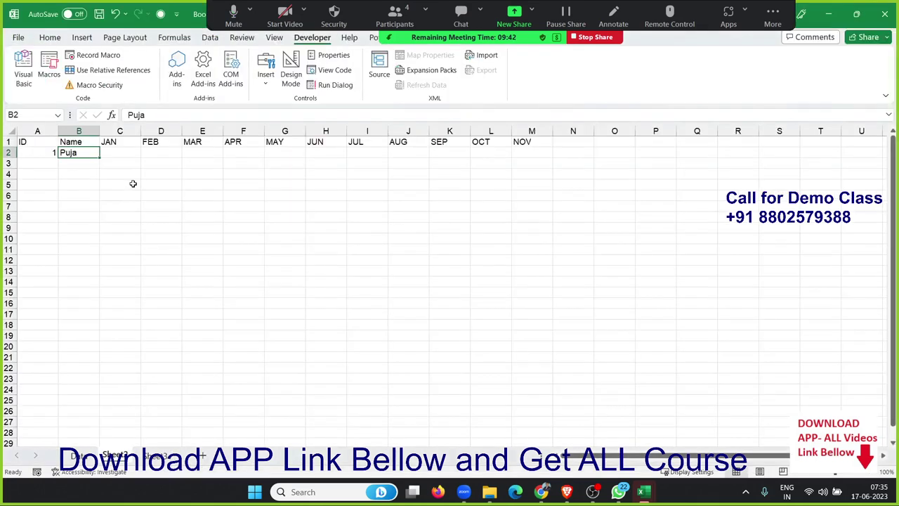
{"action": "key", "text": "Right"}
{"action": "key", "text": "alt+F11"}
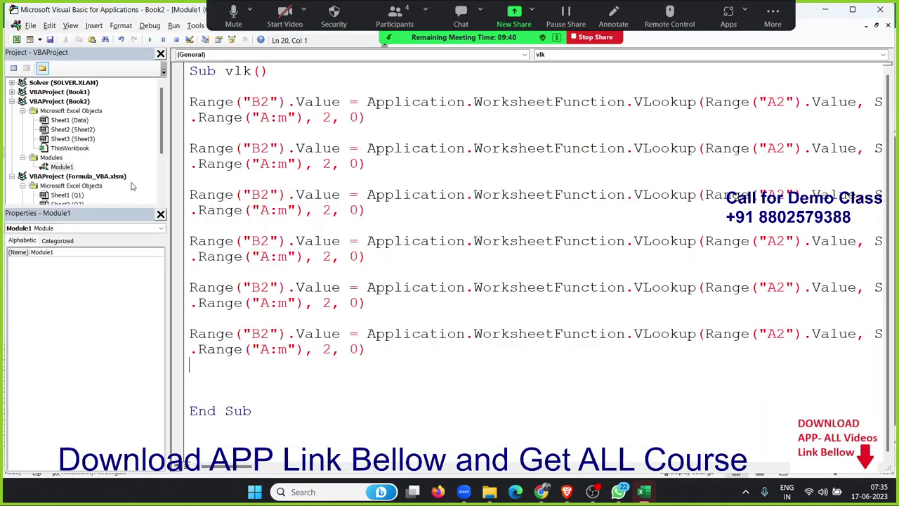
- Change the second and third statements to write C2 and D2 using columns 3 and 4
{"action": "left_click", "coordinate": [322, 163]}
{"action": "key", "text": "Delete"}
{"action": "type", "text": "3"}
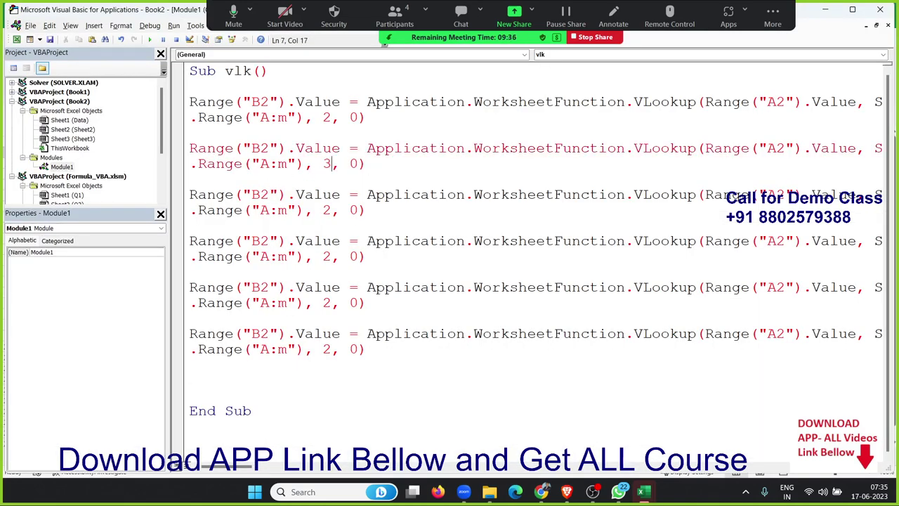
{"action": "key", "text": "Up"}
{"action": "key", "text": "Left"}
{"action": "key", "text": "Left"}
{"action": "key", "text": "Left"}
{"action": "key", "text": "Left"}
{"action": "key", "text": "Left"}
{"action": "key", "text": "BackSpace"}
{"action": "type", "text": "C"}
{"action": "key", "text": "Down"}
{"action": "key", "text": "Down"}
{"action": "key", "text": "Down"}
{"action": "key", "text": "BackSpace"}
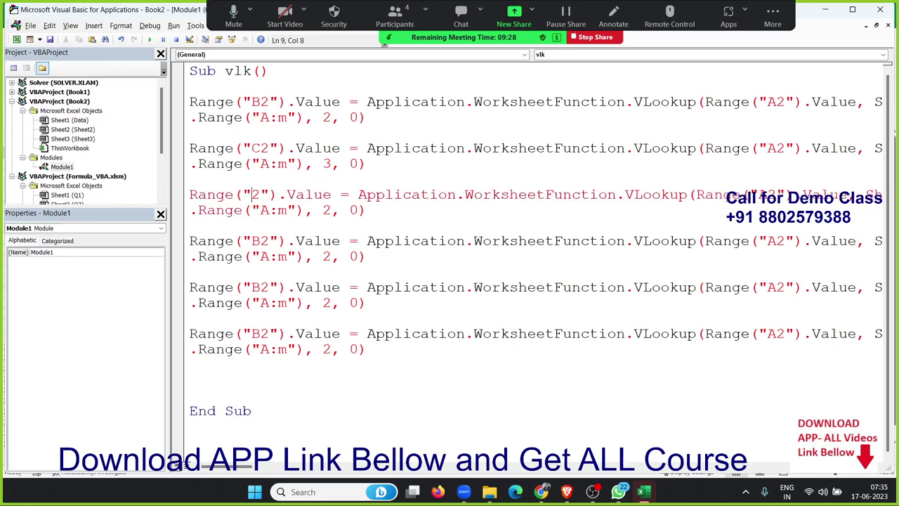
{"action": "type", "text": "D"}
{"action": "key", "text": "Right"}
{"action": "key", "text": "Right"}
{"action": "key", "text": "Down"}
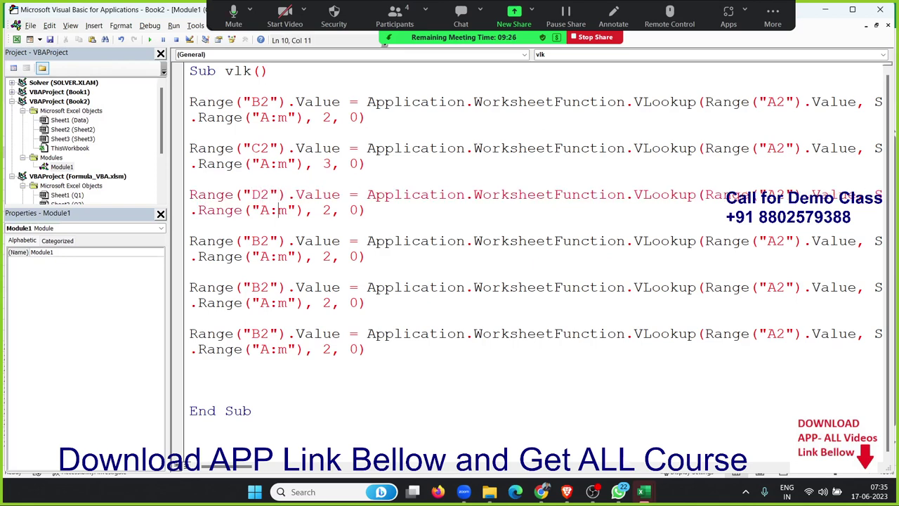
{"action": "key", "text": "Right"}
{"action": "key", "text": "Right"}
{"action": "key", "text": "Right"}
{"action": "key", "text": "Right"}
{"action": "key", "text": "Right"}
{"action": "key", "text": "Right"}
{"action": "key", "text": "BackSpace"}
{"action": "type", "text": "4"}
{"action": "key", "text": "Right"}
{"action": "key", "text": "Right"}
{"action": "key", "text": "Right"}
{"action": "key", "text": "Right"}
- Change the fourth and fifth statements to write e2 and f2 using columns 5 and 6
{"action": "key", "text": "Down"}
{"action": "key", "text": "Down"}
{"action": "key", "text": "Left"}
{"action": "key", "text": "Left"}
{"action": "key", "text": "Left"}
{"action": "key", "text": "Left"}
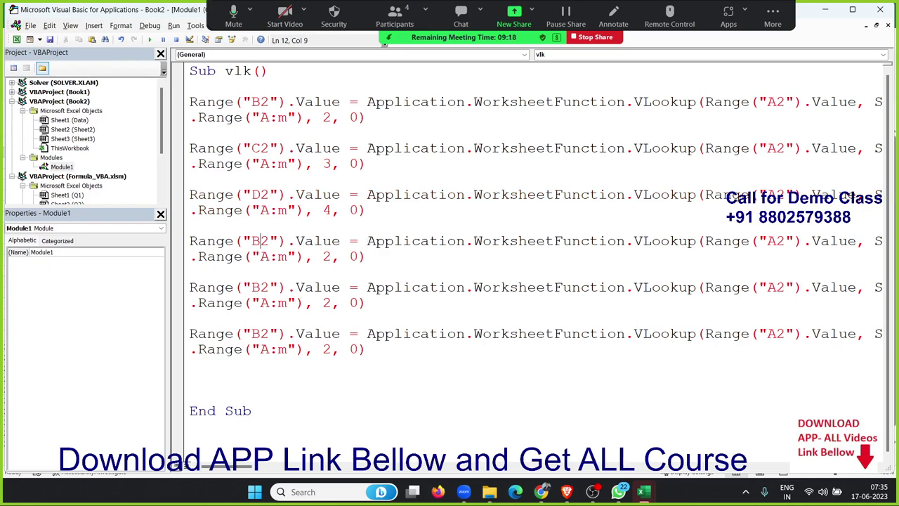
{"action": "key", "text": "Right"}
{"action": "key", "text": "Right"}
{"action": "key", "text": "Right"}
{"action": "key", "text": "BackSpace"}
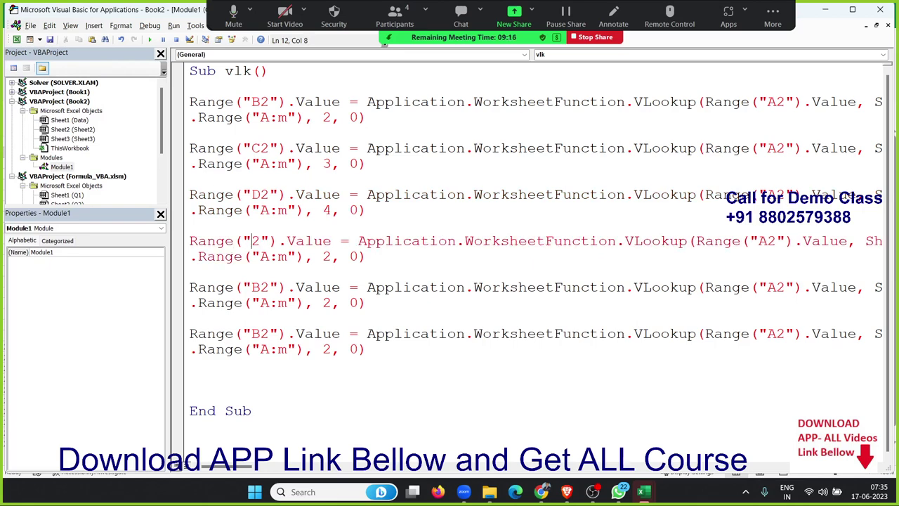
{"action": "type", "text": "e"}
{"action": "key", "text": "Right"}
{"action": "key", "text": "Right"}
{"action": "key", "text": "Down"}
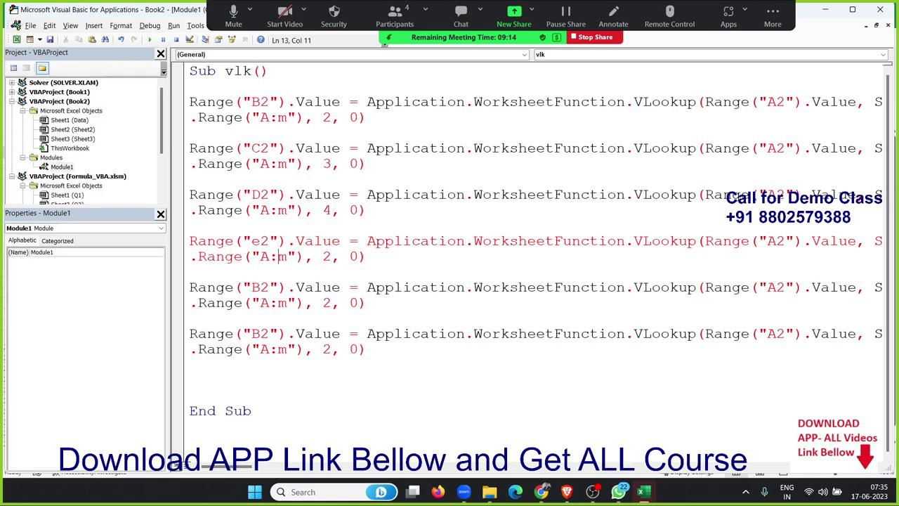
{"action": "key", "text": "Right"}
{"action": "key", "text": "Right"}
{"action": "key", "text": "Right"}
{"action": "key", "text": "Right"}
{"action": "key", "text": "Right"}
{"action": "key", "text": "Delete"}
{"action": "type", "text": "5"}
{"action": "key", "text": "Down"}
{"action": "key", "text": "Left"}
{"action": "key", "text": "Left"}
{"action": "key", "text": "Left"}
{"action": "key", "text": "Left"}
{"action": "key", "text": "Left"}
{"action": "key", "text": "Left"}
{"action": "key", "text": "Left"}
{"action": "key", "text": "Left"}
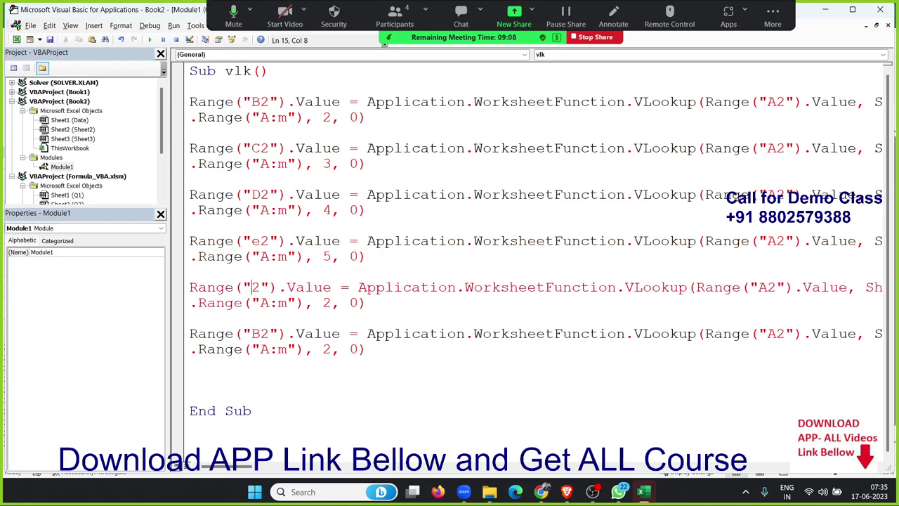
{"action": "key", "text": "Delete"}
{"action": "type", "text": "f"}
{"action": "key", "text": "Right"}
{"action": "key", "text": "Right"}
{"action": "key", "text": "Right"}
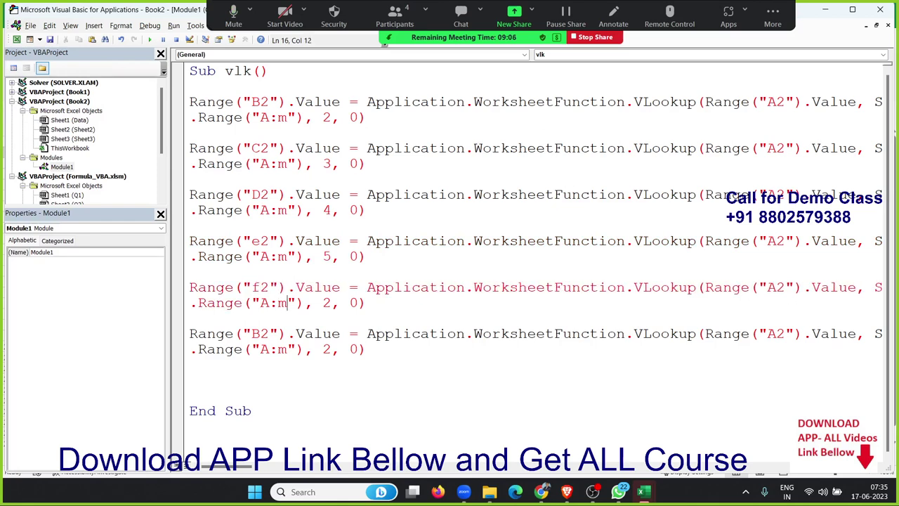
{"action": "key", "text": "Right"}
{"action": "key", "text": "Right"}
{"action": "key", "text": "Right"}
{"action": "key", "text": "Delete"}
{"action": "type", "text": "5"}
{"action": "key", "text": "BackSpace"}
{"action": "type", "text": "6"}
- Change the last statement to write g2 using lookup column 7
{"action": "key", "text": "End"}
{"action": "key", "text": "Down"}
{"action": "key", "text": "Down"}
{"action": "key", "text": "ctrl+Left"}
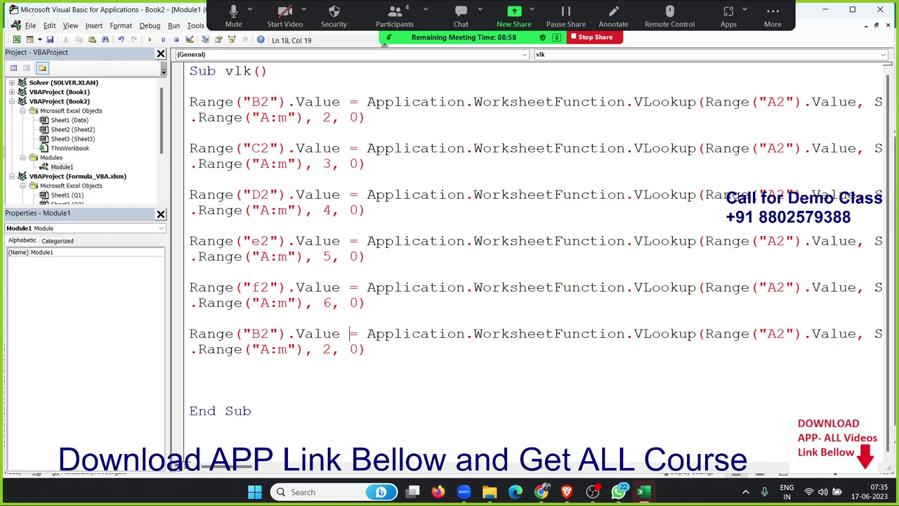
{"action": "key", "text": "ctrl+Left"}
{"action": "key", "text": "ctrl+Left"}
{"action": "key", "text": "ctrl+Left"}
{"action": "key", "text": "ctrl+Left"}
{"action": "key", "text": "ctrl+Left"}
{"action": "key", "text": "Delete"}
{"action": "type", "text": "g"}
{"action": "key", "text": "Right"}
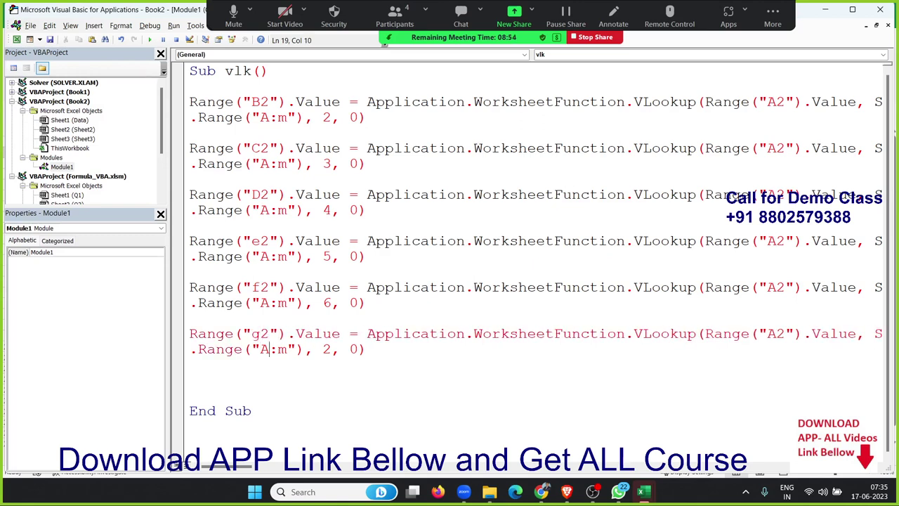
{"action": "key", "text": "Right"}
{"action": "key", "text": "Right"}
{"action": "key", "text": "Right"}
{"action": "key", "text": "Right"}
{"action": "key", "text": "Right"}
{"action": "key", "text": "Right"}
{"action": "key", "text": "Delete"}
{"action": "type", "text": "7"}
{"action": "key", "text": "Down"}
{"action": "key", "text": "alt+F11"}
{"action": "key", "text": "alt+F11"}
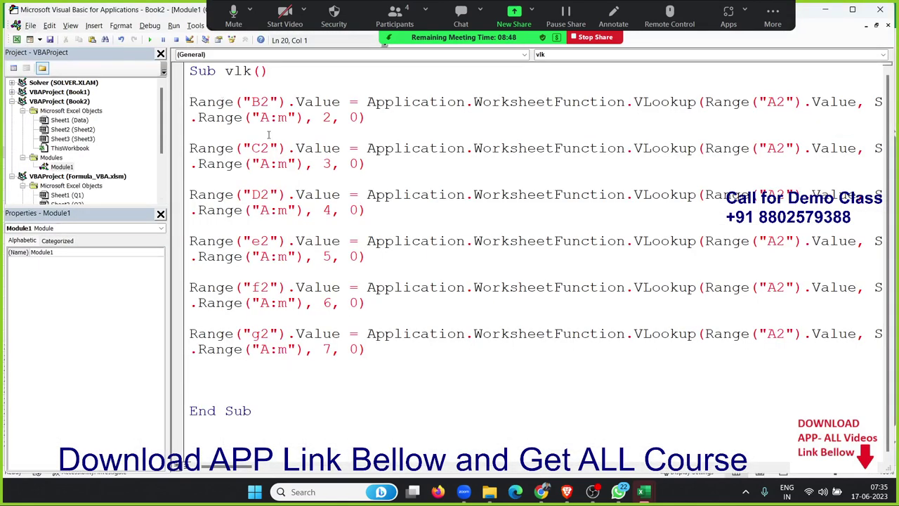
{"action": "left_click", "coordinate": [190, 133]}
- Run vlk to fill B2 and JAN–MAY (55, 17, 76, 38, 28), then enter ID 7 in A2
{"action": "left_click", "coordinate": [151, 40]}
{"action": "key", "text": "alt+F11"}
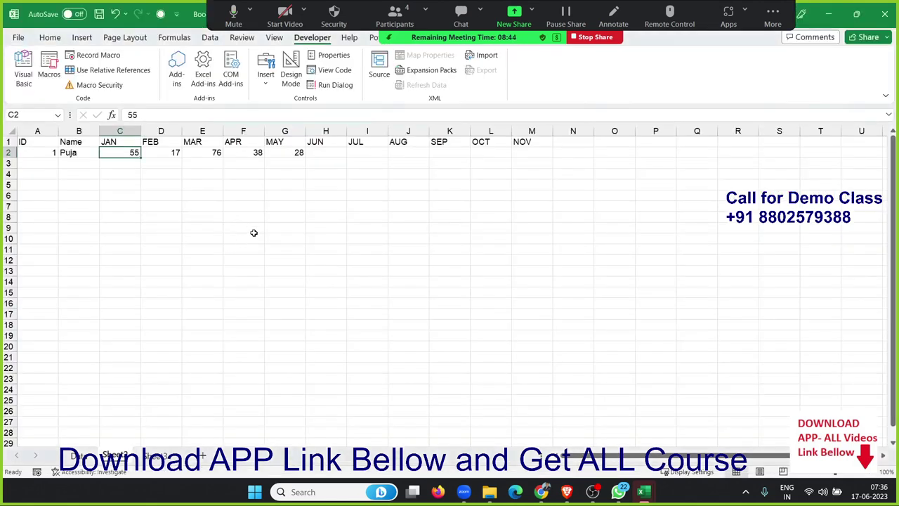
{"action": "left_click", "coordinate": [53, 157]}
{"action": "type", "text": "7"}
{"action": "key", "text": "Return"}
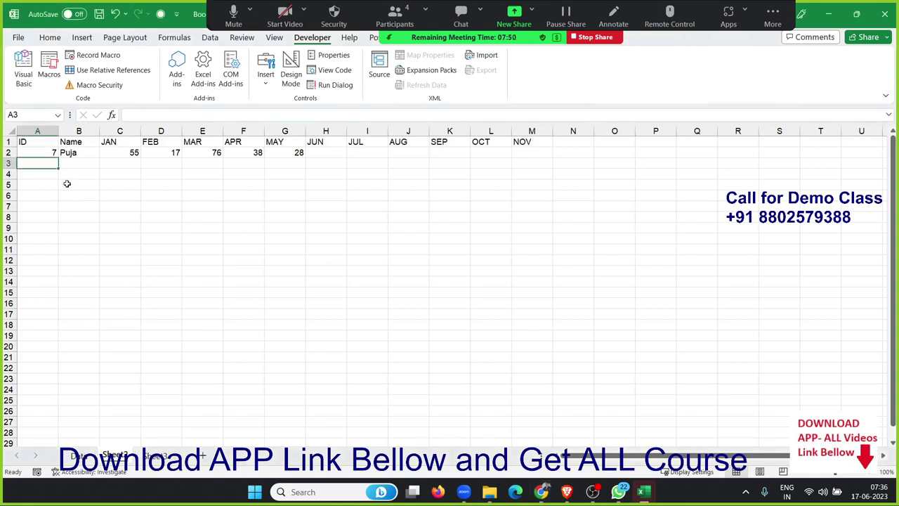
- Clear the old lookup results in B2:G2 and set the ID in A2 to 8
{"action": "left_click", "coordinate": [65, 155]}
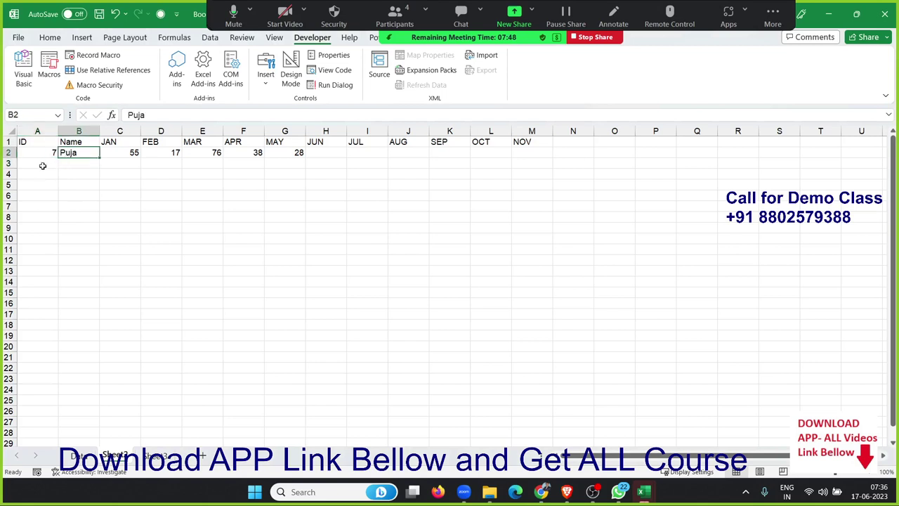
{"action": "left_click", "coordinate": [42, 165]}
{"action": "type", "text": "8"}
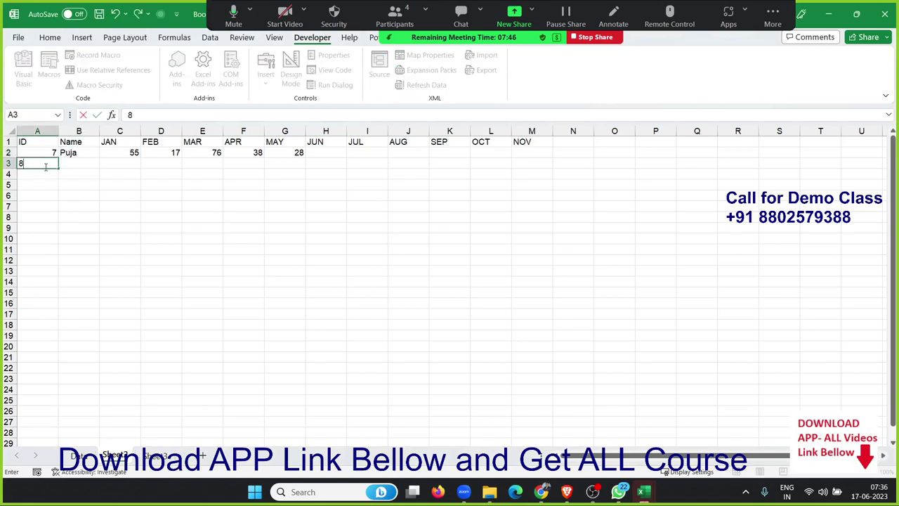
{"action": "key", "text": "Tab"}
{"action": "key", "text": "Up"}
{"action": "key", "text": "ctrl+shift+Right"}
{"action": "key", "text": "Delete"}
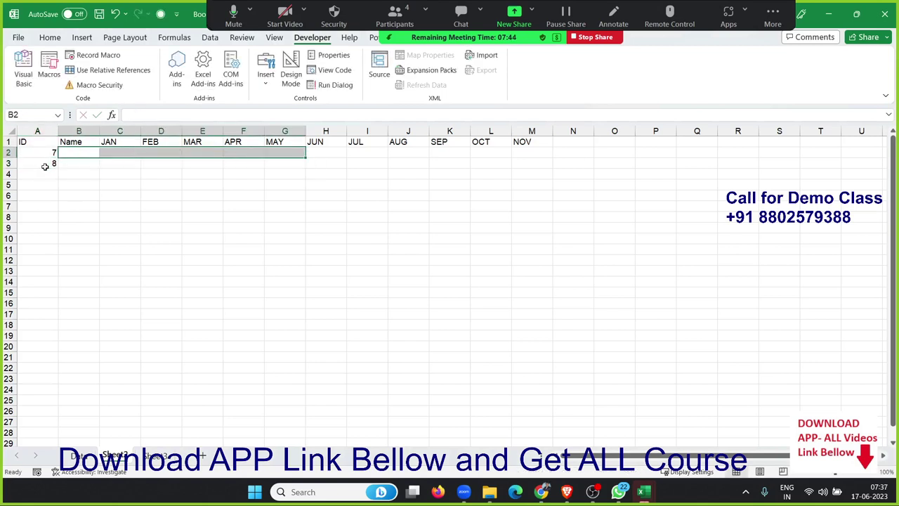
{"action": "left_click", "coordinate": [44, 166]}
{"action": "key", "text": "Delete"}
{"action": "key", "text": "Up"}
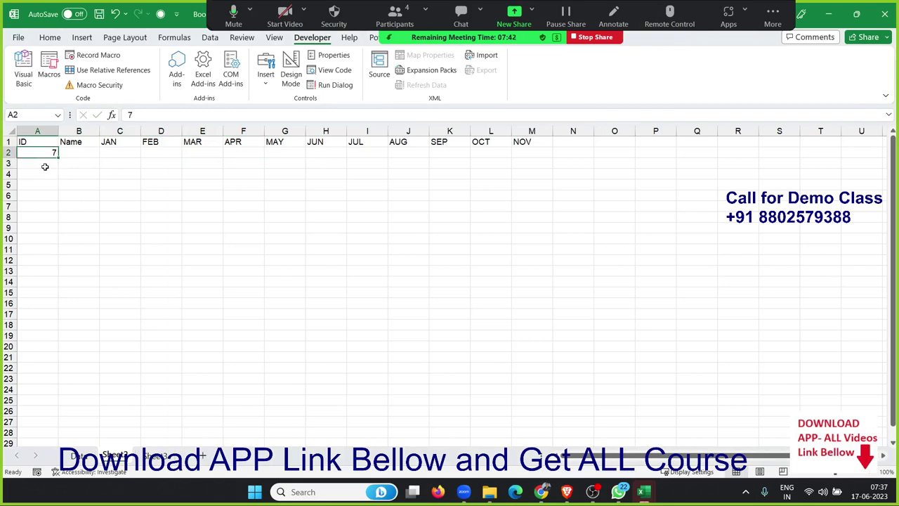
{"action": "type", "text": "8"}
{"action": "key", "text": "Return"}
- Start a VLOOKUP in B2 with A2 as the lookup value and Data!A:M as the table
{"action": "key", "text": "Tab"}
{"action": "key", "text": "Up"}
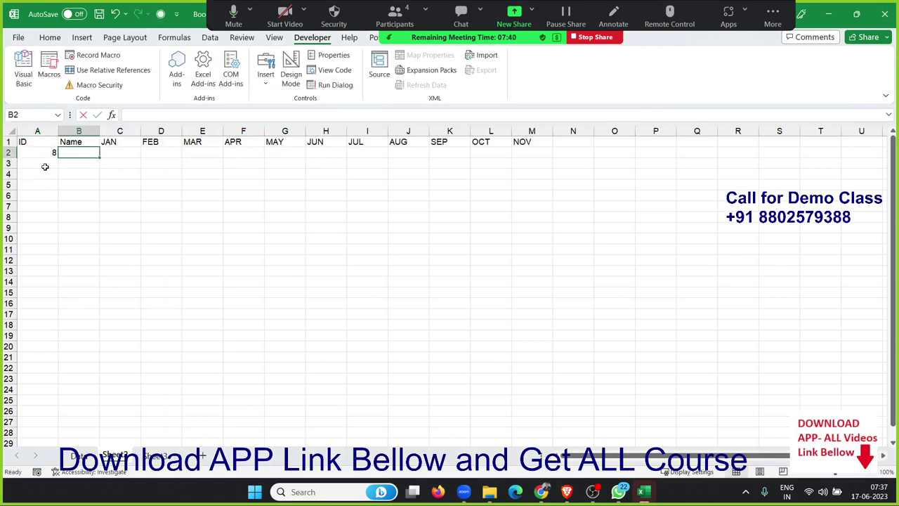
{"action": "type", "text": "=vl"}
{"action": "key", "text": "Tab"}
{"action": "key", "text": "Left"}
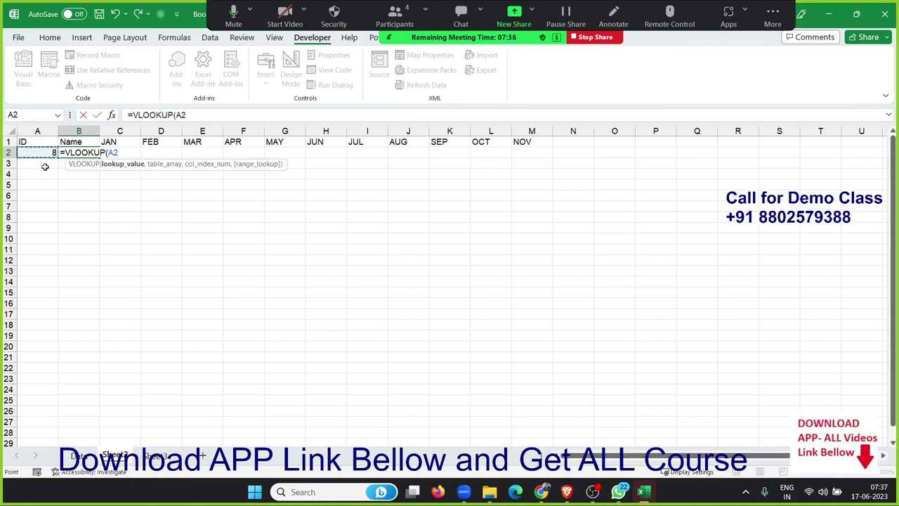
{"action": "type", "text": ","}
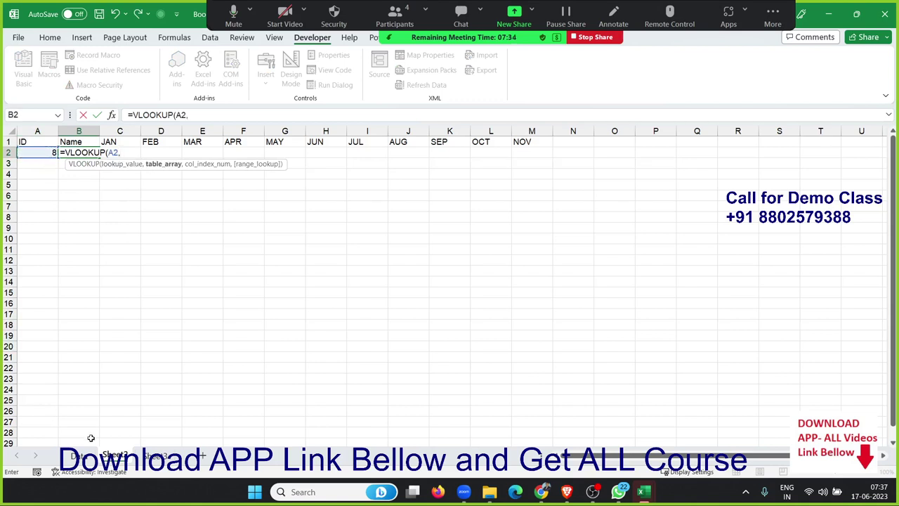
{"action": "left_click", "coordinate": [81, 455]}
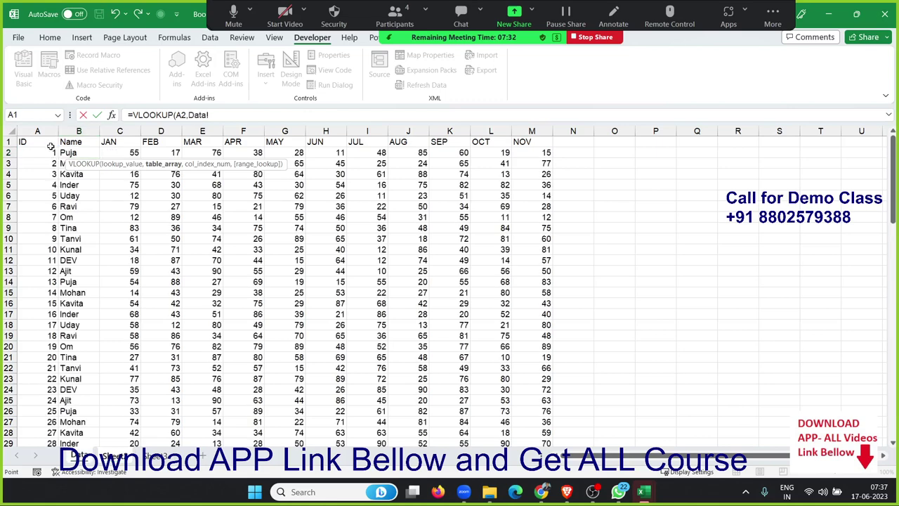
{"action": "mouse_move", "coordinate": [38, 131]}
{"action": "left_mouse_down"}
{"action": "mouse_move", "coordinate": [581, 159]}
{"action": "mouse_move", "coordinate": [540, 160]}
{"action": "left_mouse_up"}
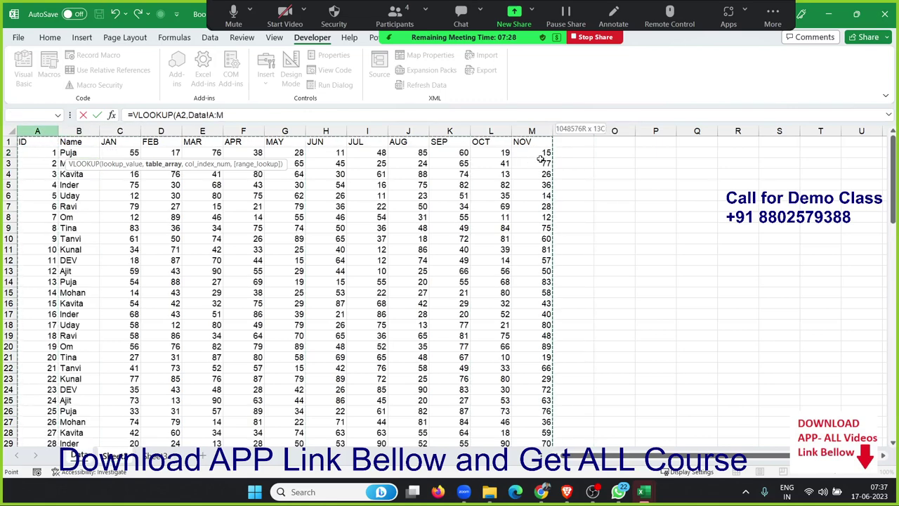
- Add MATCH(B2,Data!A1:M1,0) as the column index with exact match and enter the formula
{"action": "type", "text": ","}
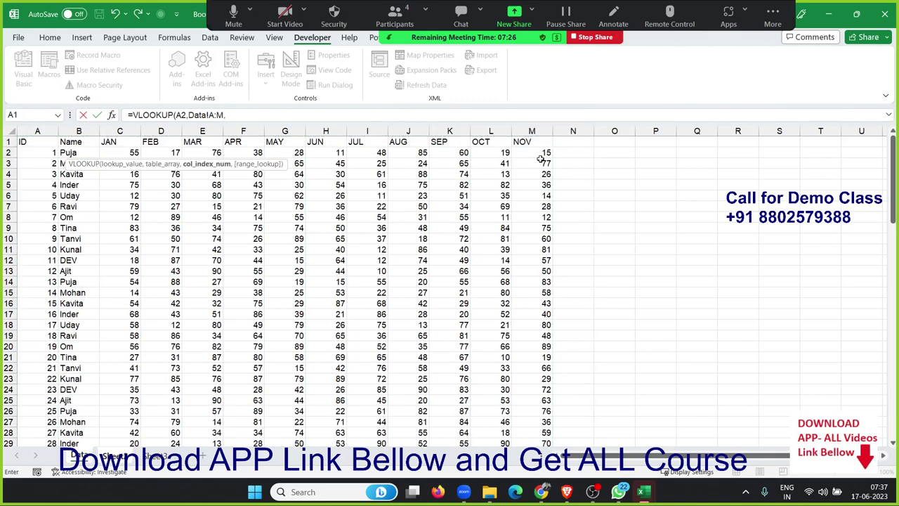
{"action": "type", "text": "mat"}
{"action": "key", "text": "Tab"}
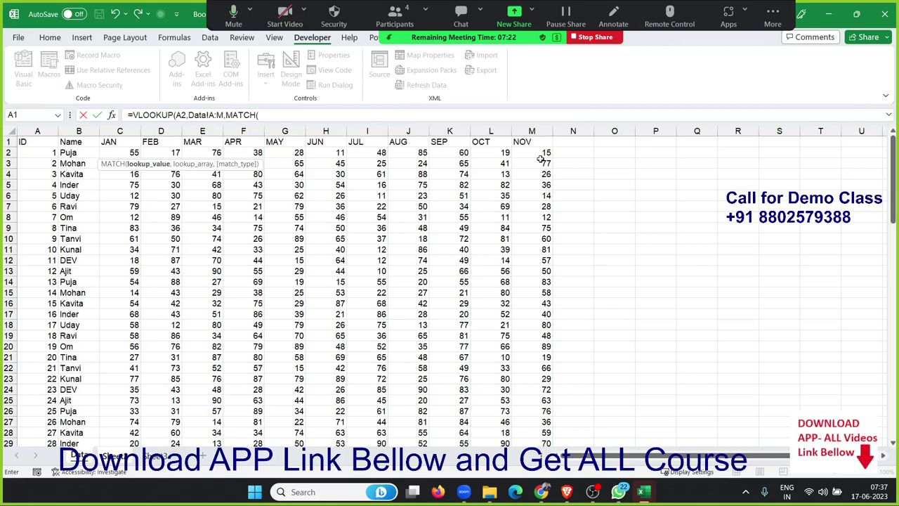
{"action": "type", "text": "b"}
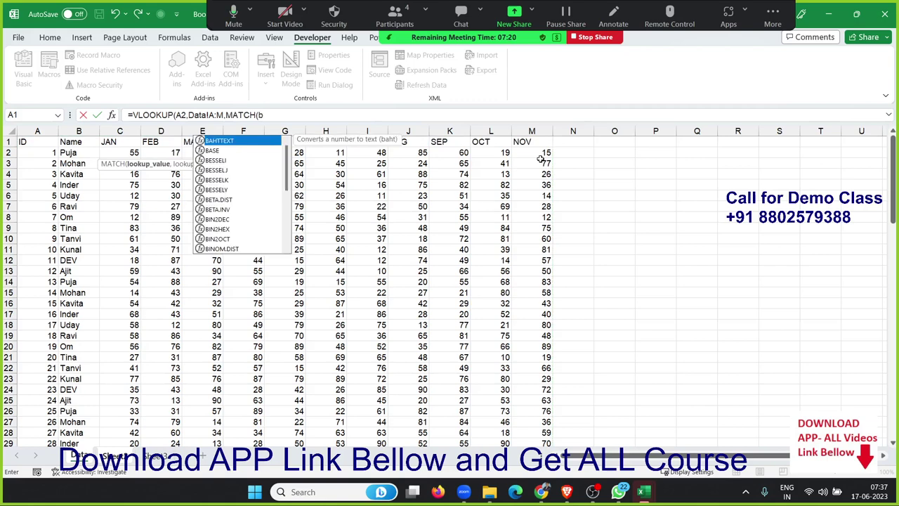
{"action": "type", "text": "2,"}
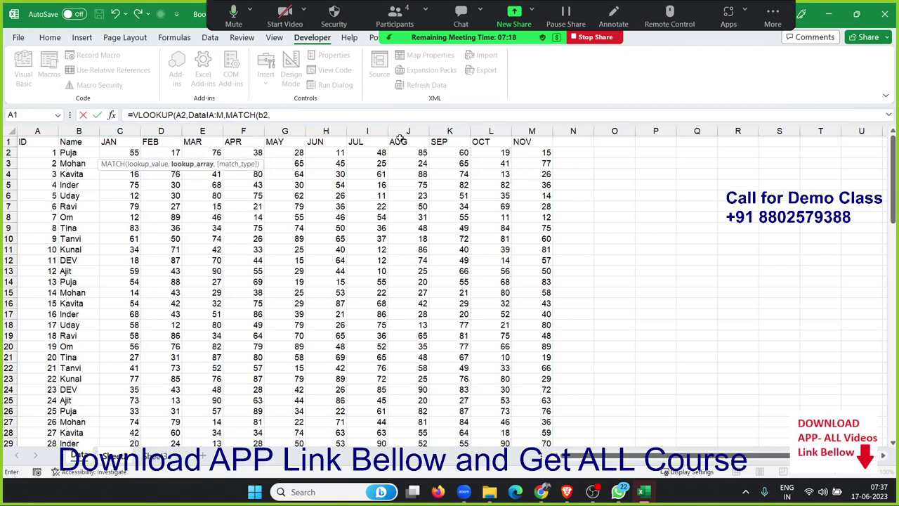
{"action": "left_click_drag", "start_coordinate": [45, 141], "coordinate": [518, 123]}
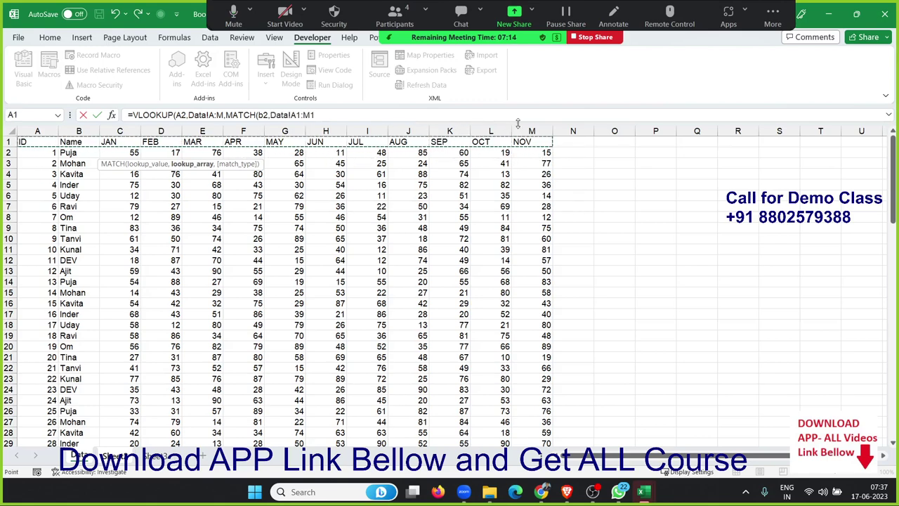
{"action": "type", "text": ",0"}
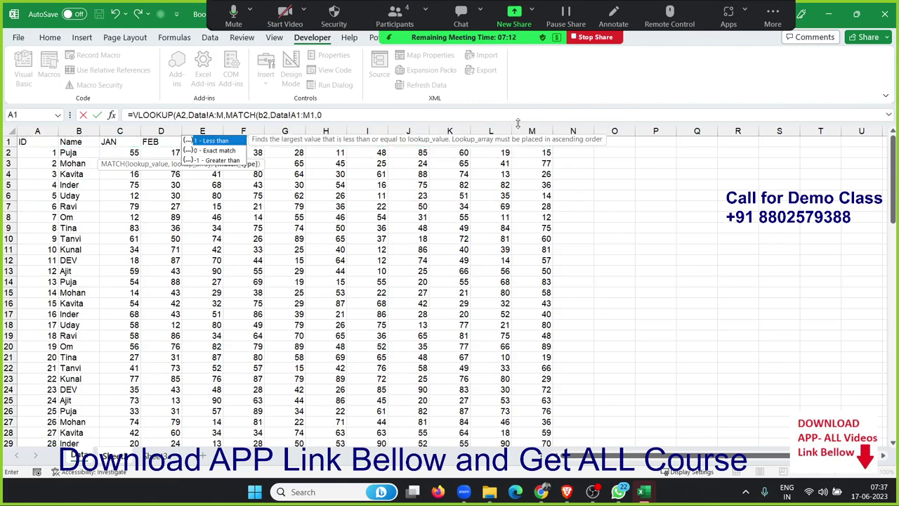
{"action": "type", "text": "),0"}
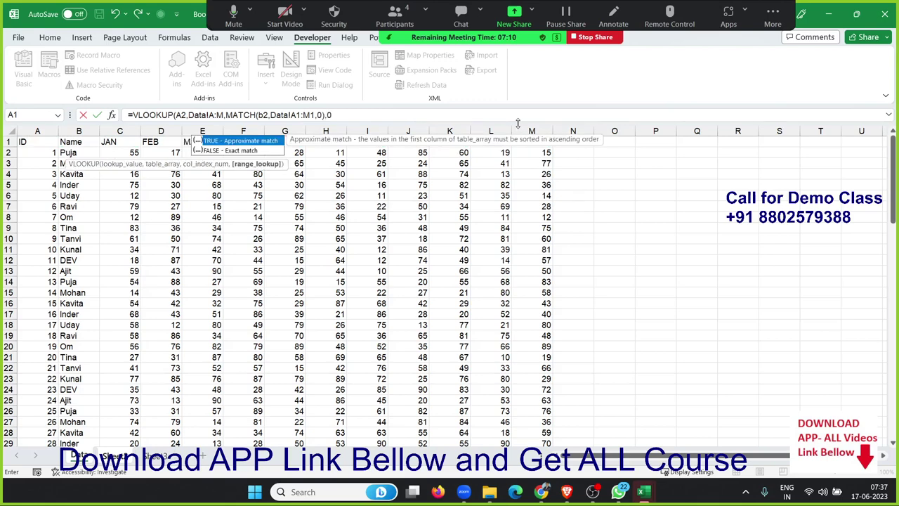
{"action": "type", "text": ")"}
{"action": "key", "text": "Return"}
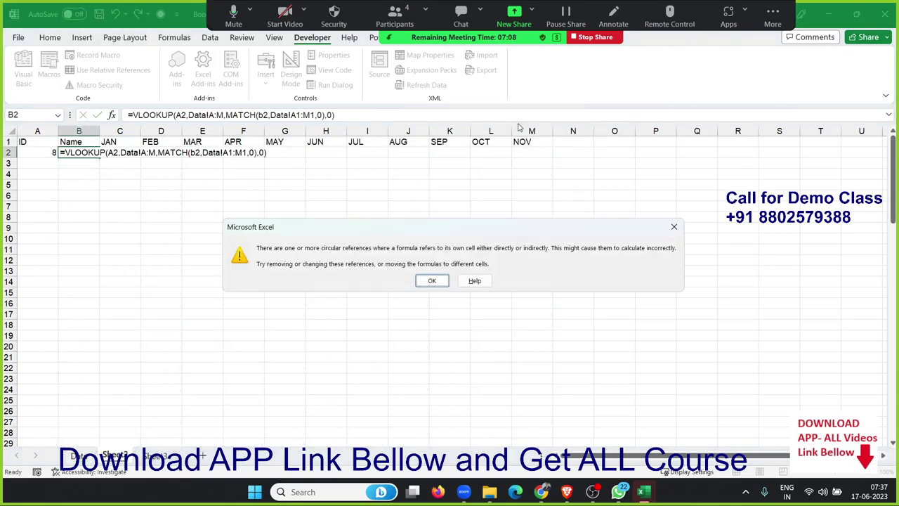
- Dismiss the circular reference warning and change MATCH's lookup cell from B2 to B1
{"action": "key", "text": "Return"}
{"action": "key", "text": "Up"}
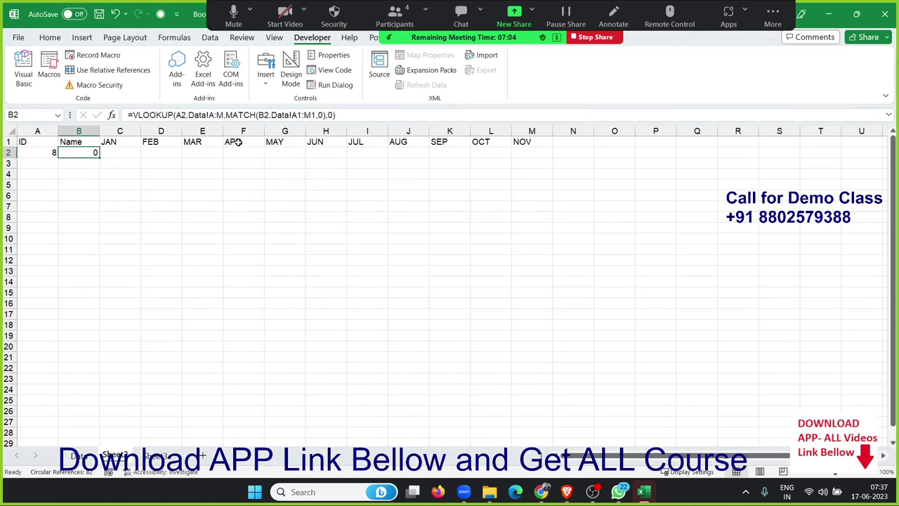
{"action": "left_click", "coordinate": [261, 114]}
{"action": "key", "text": "BackSpace"}
{"action": "type", "text": "1"}
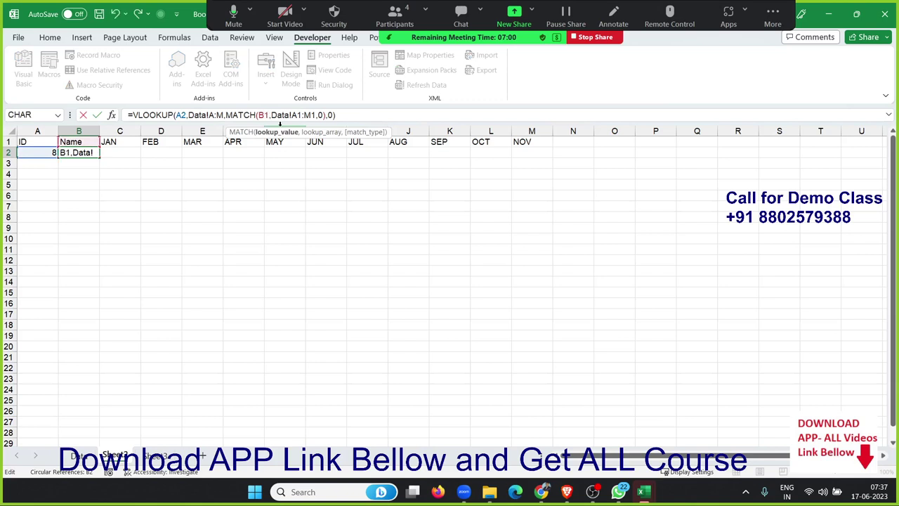
{"action": "key", "text": "ctrl+Return"}
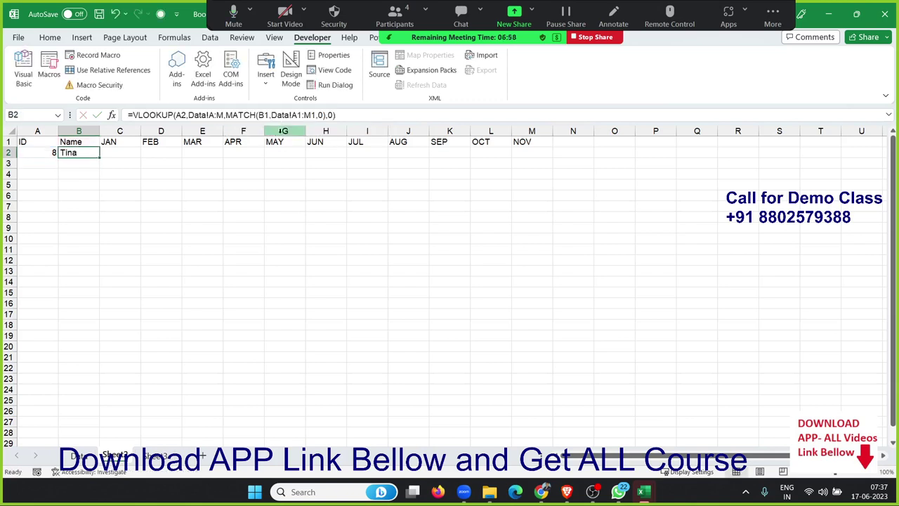
- Anchor the references as $A2, Data!$A:$M, B$1 and Data!$A$1:$M$1 in B2's formula
{"action": "left_click", "coordinate": [188, 114]}
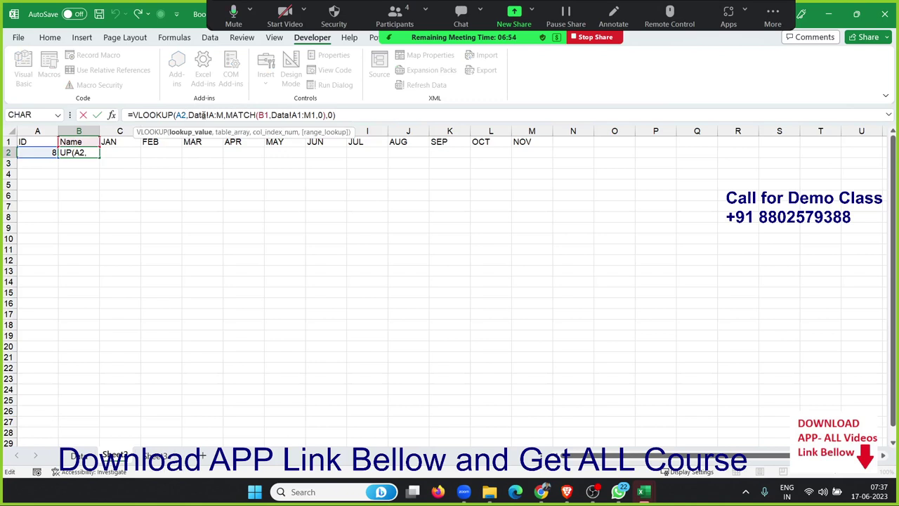
{"action": "type", "text": "$"}
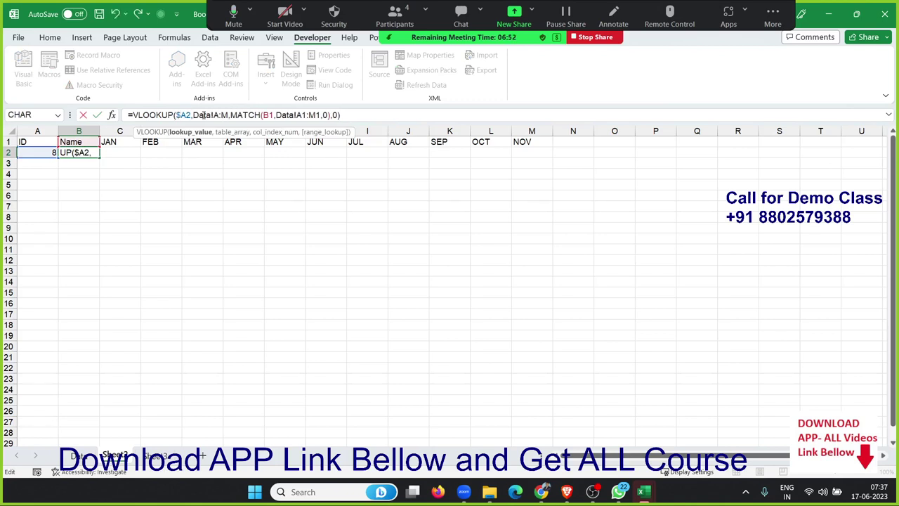
{"action": "left_click", "coordinate": [221, 115]}
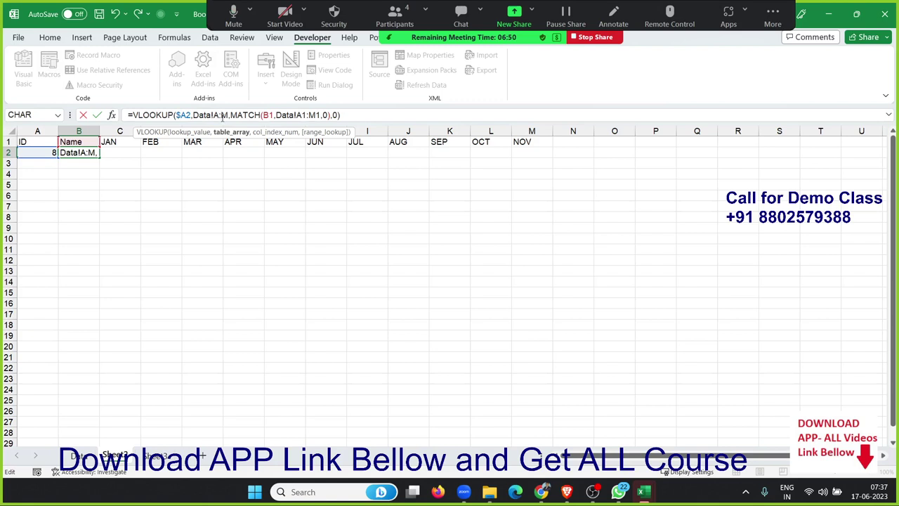
{"action": "key", "text": "F4"}
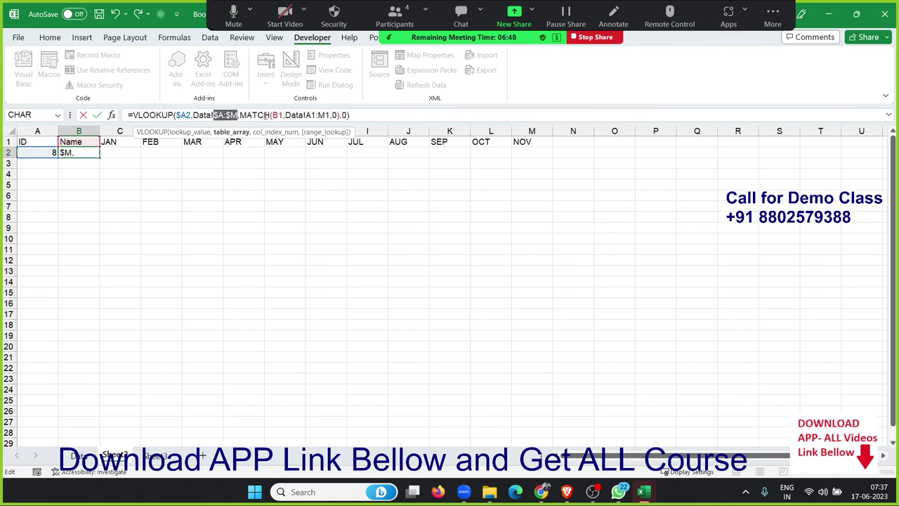
{"action": "left_click", "coordinate": [276, 115]}
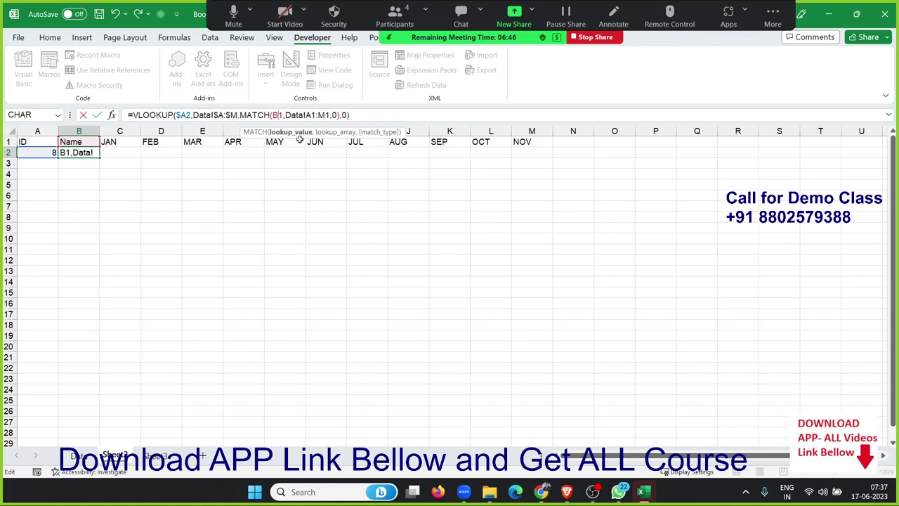
{"action": "type", "text": "$"}
{"action": "left_click", "coordinate": [314, 115]}
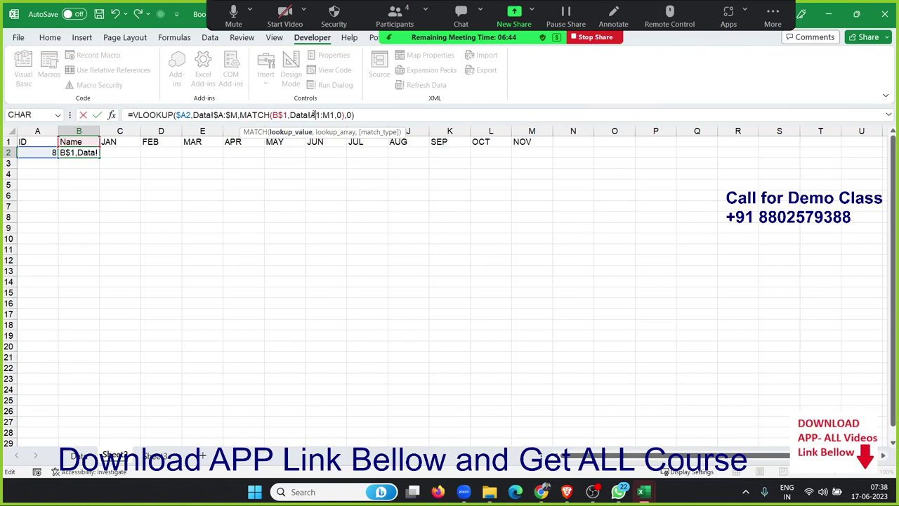
{"action": "key", "text": "F4"}
{"action": "left_click", "coordinate": [334, 115]}
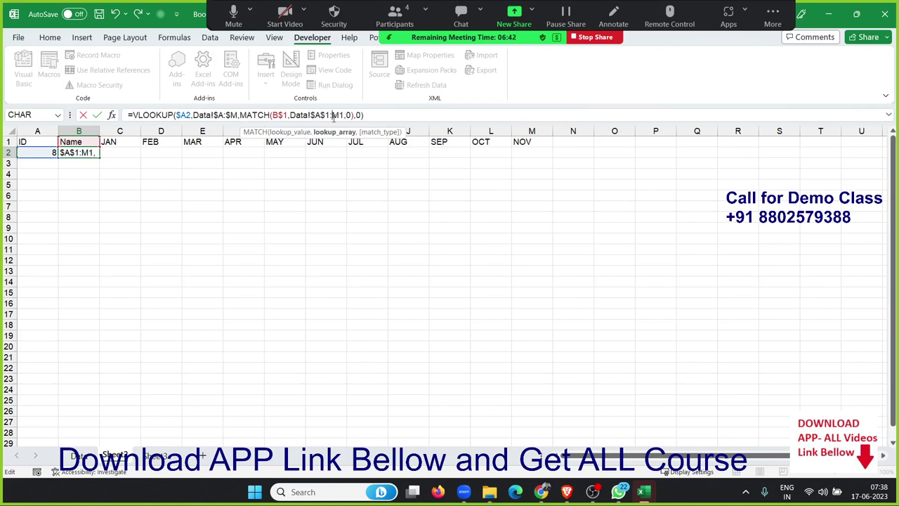
{"action": "key", "text": "F4"}
{"action": "key", "text": "Return"}
{"action": "key", "text": "Up"}
- Fill the B2 formula across to NOV with Ctrl+R, then clear C2:M2 again
{"action": "key", "text": "shift+Right"}
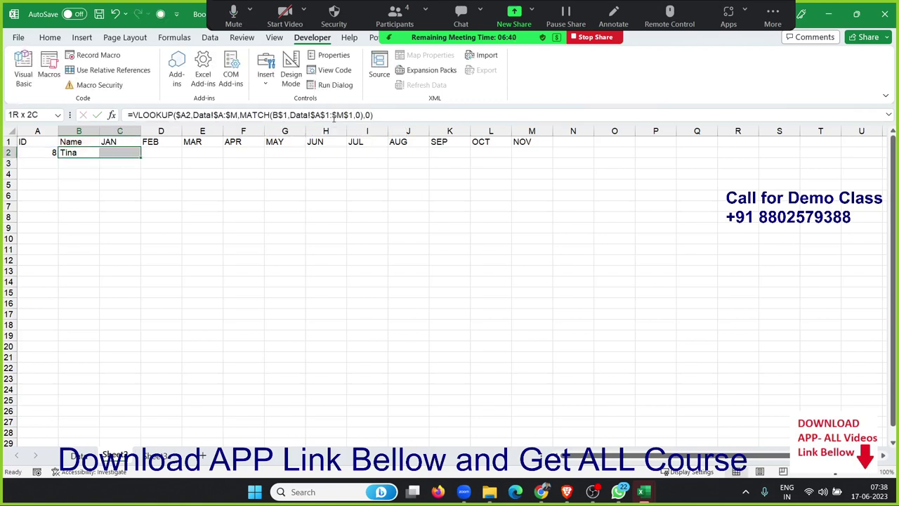
{"action": "key", "text": "shift+Right"}
{"action": "key", "text": "shift+Right"}
{"action": "key", "text": "shift+Right"}
{"action": "key", "text": "shift+Right"}
{"action": "key", "text": "shift+Right"}
{"action": "key", "text": "shift+Right"}
{"action": "key", "text": "shift+Right"}
{"action": "key", "text": "shift+Right"}
{"action": "key", "text": "shift+Right"}
{"action": "key", "text": "shift+Right"}
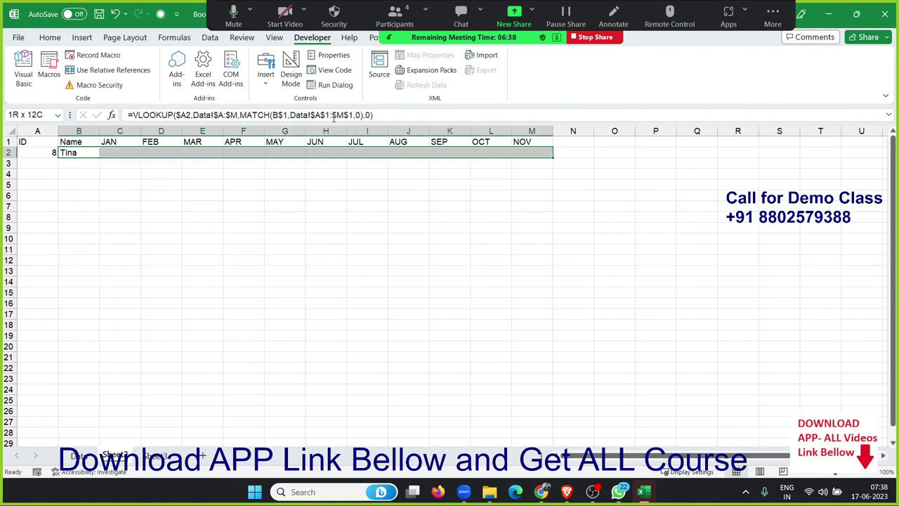
{"action": "key", "text": "ctrl+r"}
{"action": "key", "text": "Left"}
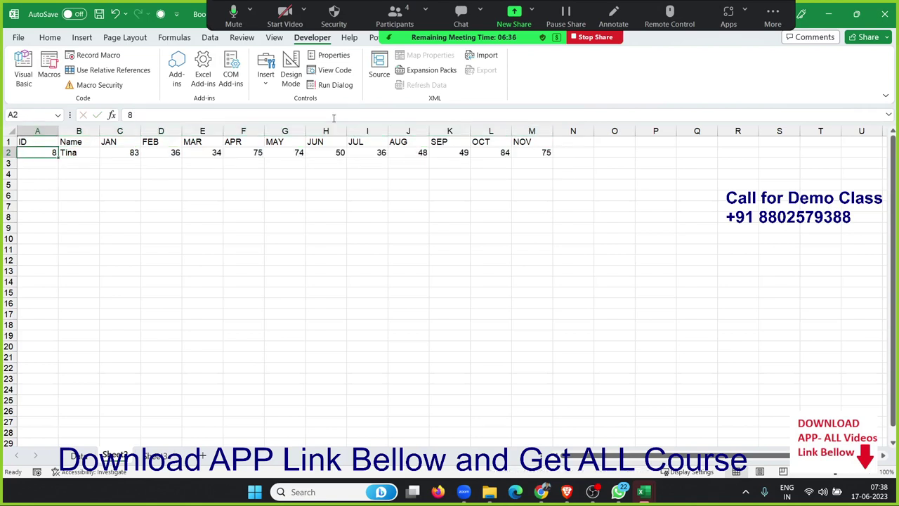
{"action": "key", "text": "Right"}
{"action": "key", "text": "Right"}
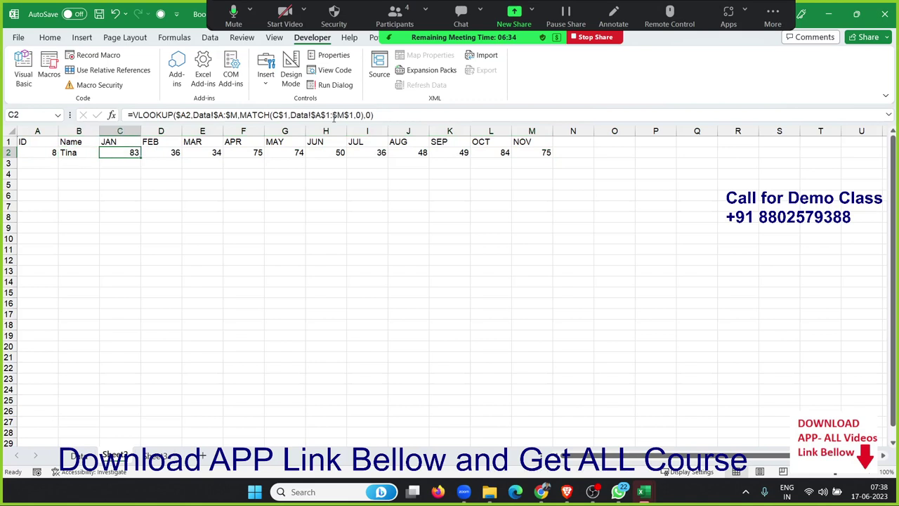
{"action": "key", "text": "ctrl+shift+Right"}
{"action": "key", "text": "Delete"}
{"action": "key", "text": "Home"}
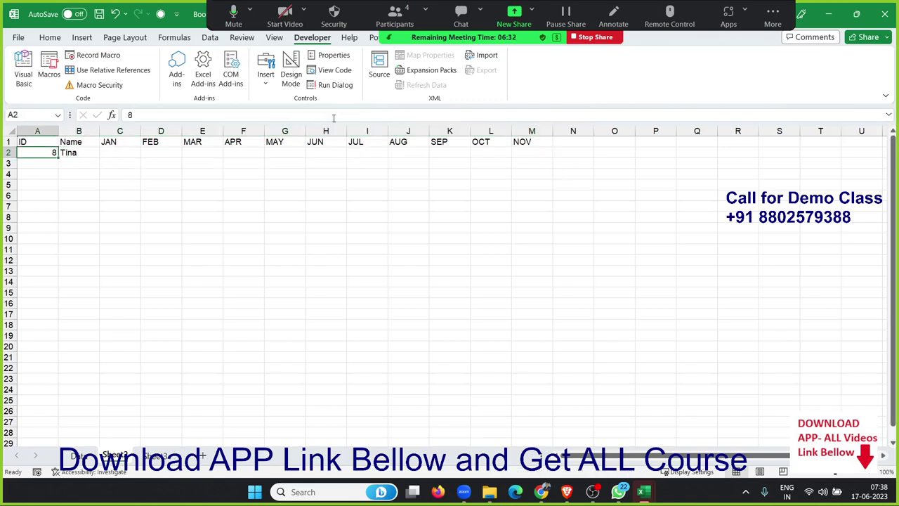
{"action": "key", "text": "Right"}
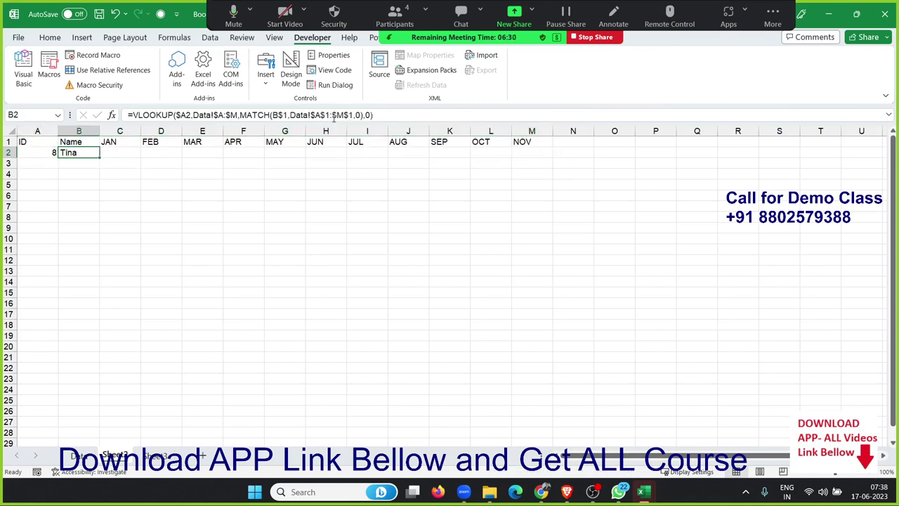
- Copy B2's full formula text from the formula bar and go to the VBA editor
{"action": "left_click", "coordinate": [391, 115]}
{"action": "triple_click", "coordinate": [391, 115]}
{"action": "key", "text": "ctrl+c"}
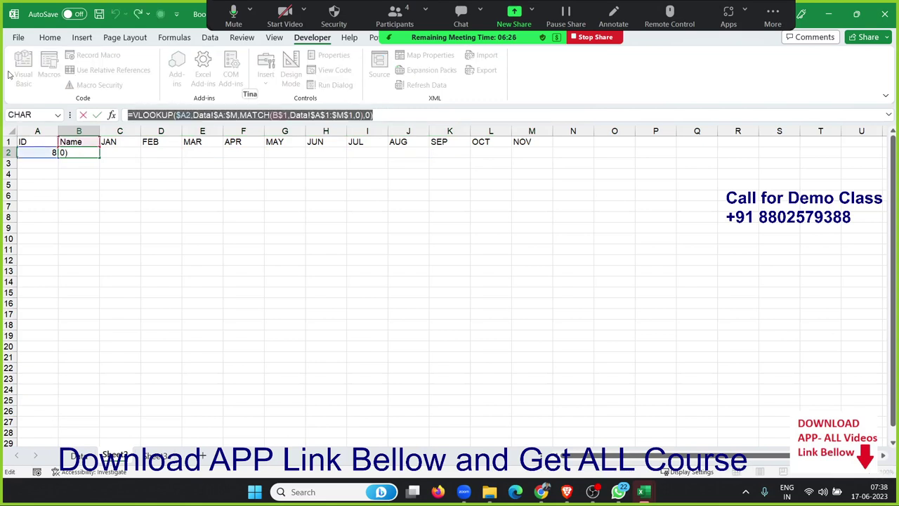
{"action": "key", "text": "Escape"}
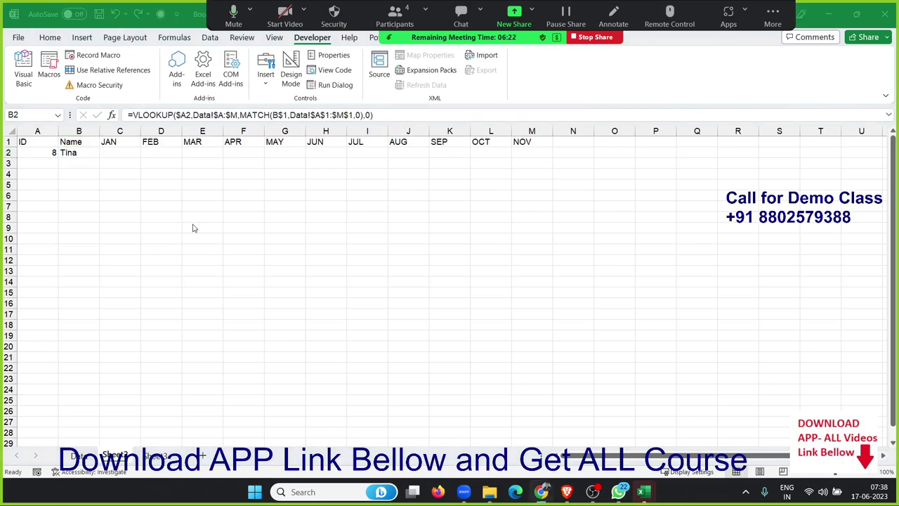
{"action": "key", "text": "alt+Tab"}
{"action": "key", "text": "alt+Tab"}
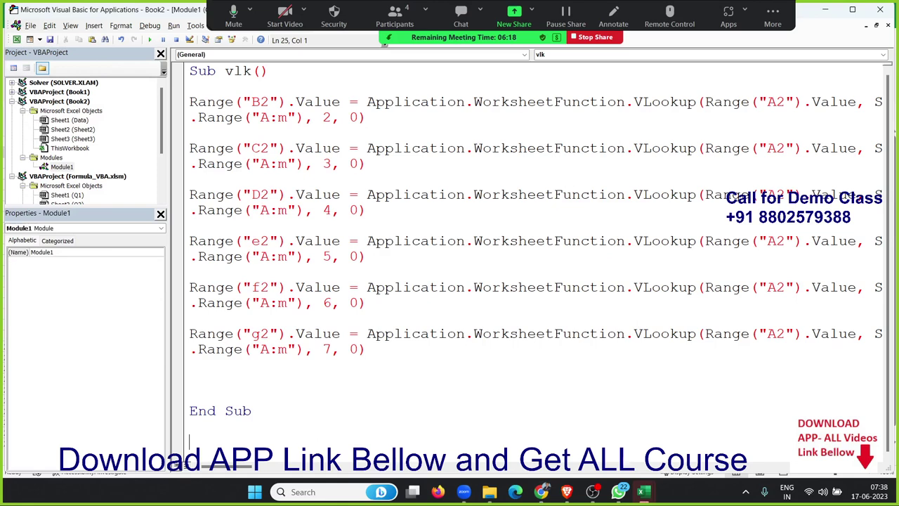
- Declare a new Sub vlE() below the existing vlk macro
{"action": "key", "text": "Return"}
{"action": "key", "text": "Return"}
{"action": "key", "text": "Return"}
{"action": "key", "text": "Up"}
{"action": "key", "text": "Up"}
{"action": "key", "text": "Up"}
{"action": "key", "text": "Up"}
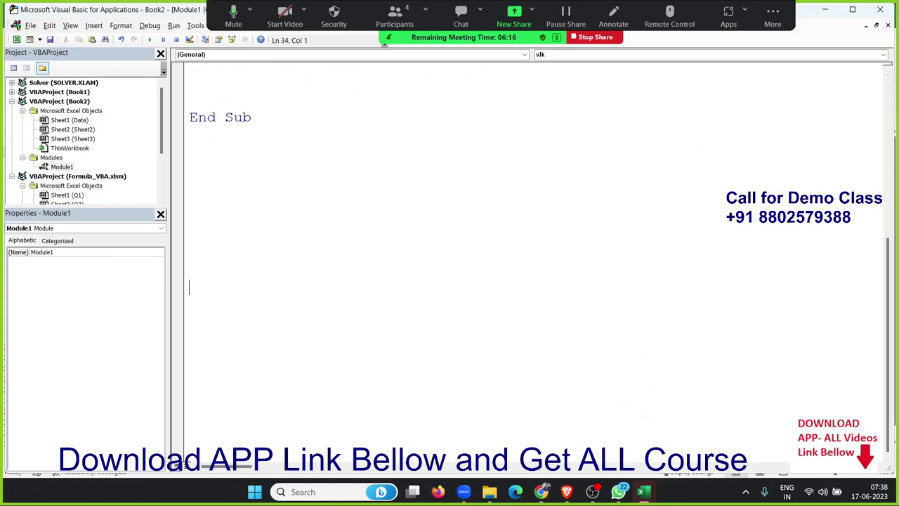
{"action": "key", "text": "Up"}
{"action": "key", "text": "Up"}
{"action": "key", "text": "Up"}
{"action": "key", "text": "Down"}
{"action": "type", "text": "su"}
{"action": "type", "text": "b "}
{"action": "type", "text": "vlE"}
{"action": "type", "text": "()"}
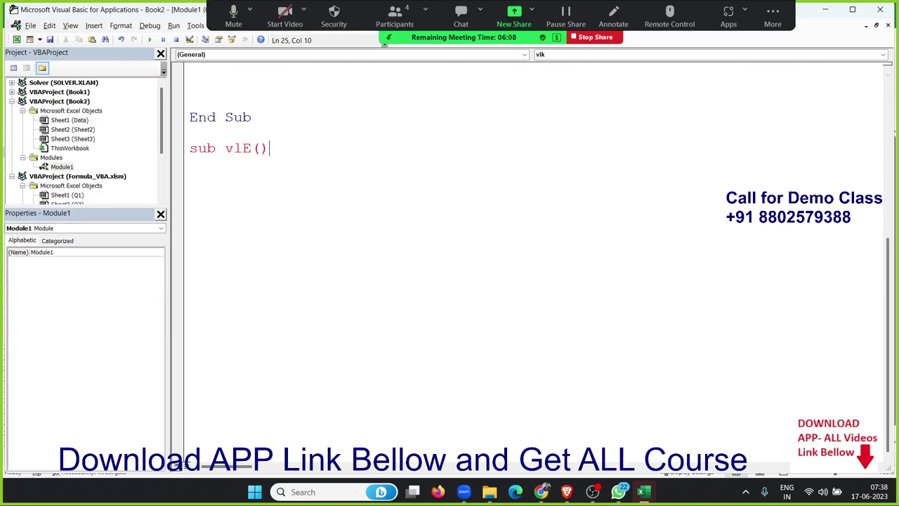
{"action": "key", "text": "Return"}
{"action": "key", "text": "Return"}
{"action": "key", "text": "Return"}
{"action": "key", "text": "Up"}
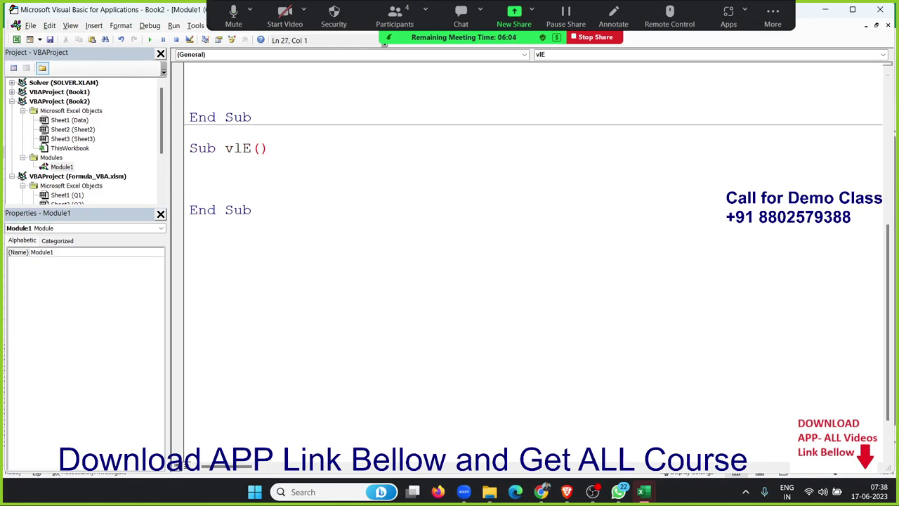
- Add a line setting Range("B2").Value to the pasted VLOOKUP/MATCH formula string
{"action": "type", "text": "range("}
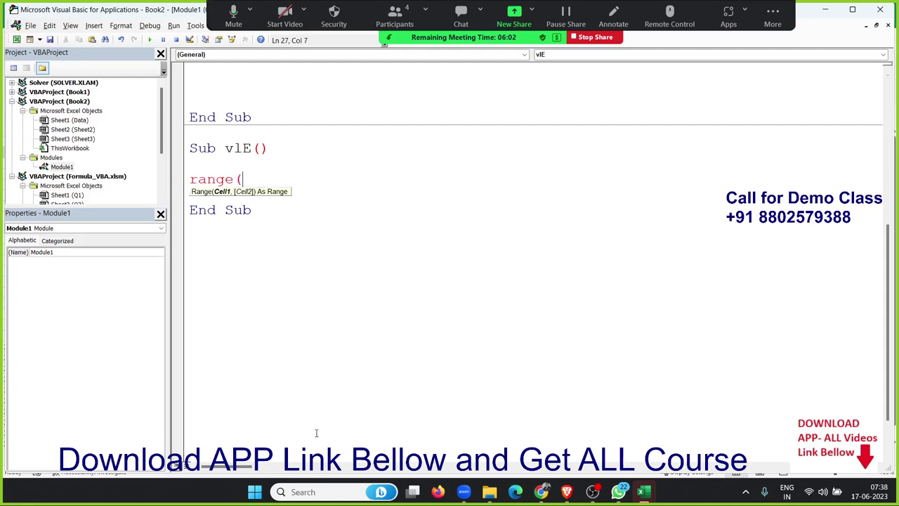
{"action": "type", "text": "\"B2"}
{"action": "type", "text": "\").valu"}
{"action": "key", "text": "Tab"}
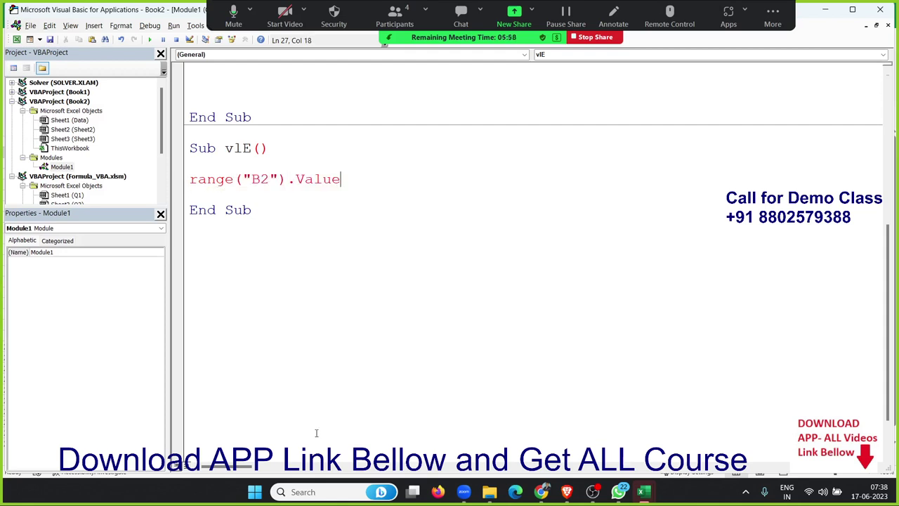
{"action": "type", "text": "=\""}
{"action": "key", "text": "ctrl+v"}
{"action": "type", "text": "\""}
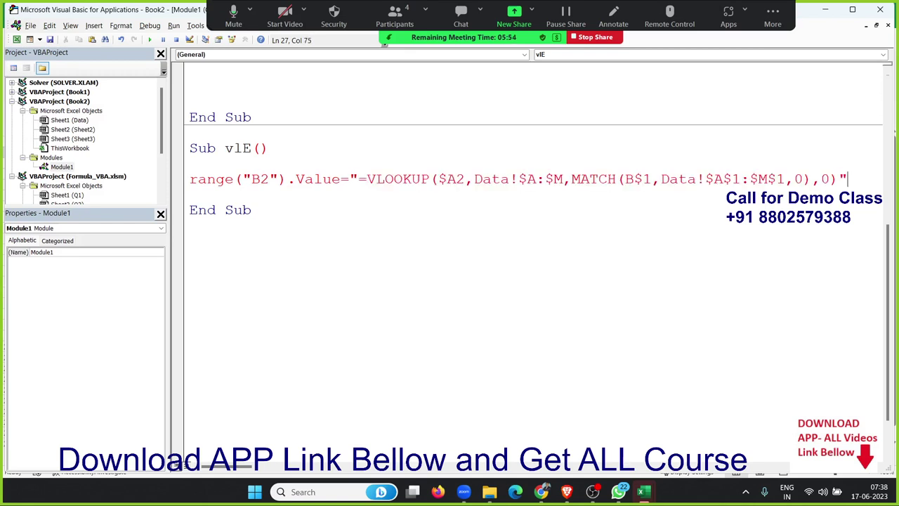
{"action": "key", "text": "Return"}
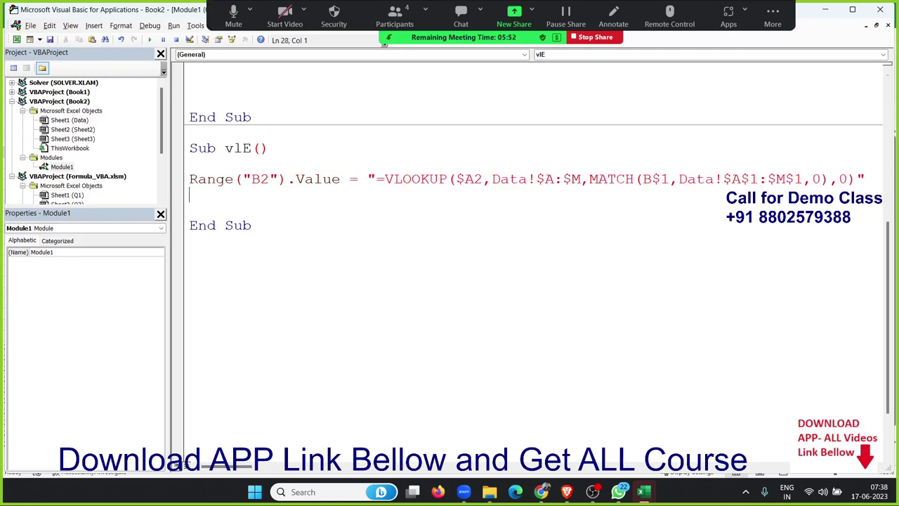
- Begin a line with Range("xfd1").End(xlToLeft) to find the last header in row 1
{"action": "type", "text": "range"}
{"action": "type", "text": "(\"xf"}
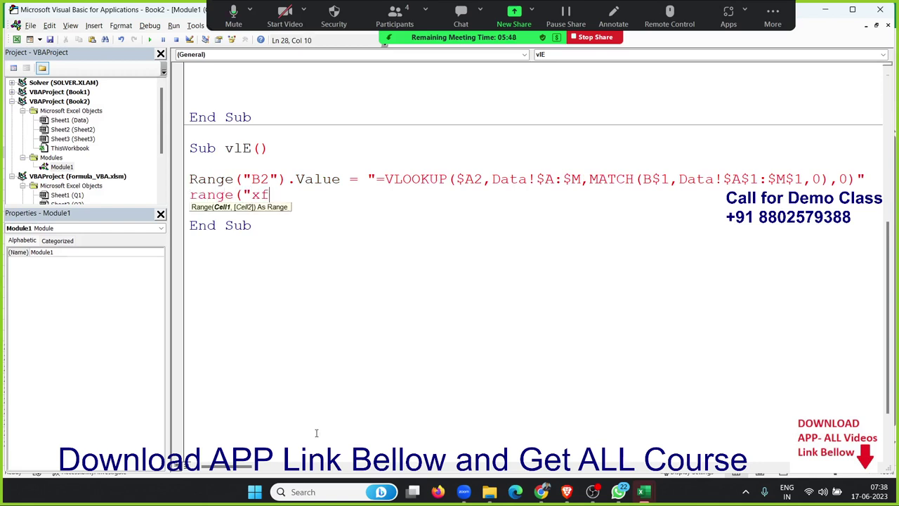
{"action": "type", "text": "d1"}
{"action": "type", "text": "\").en"}
{"action": "key", "text": "Tab"}
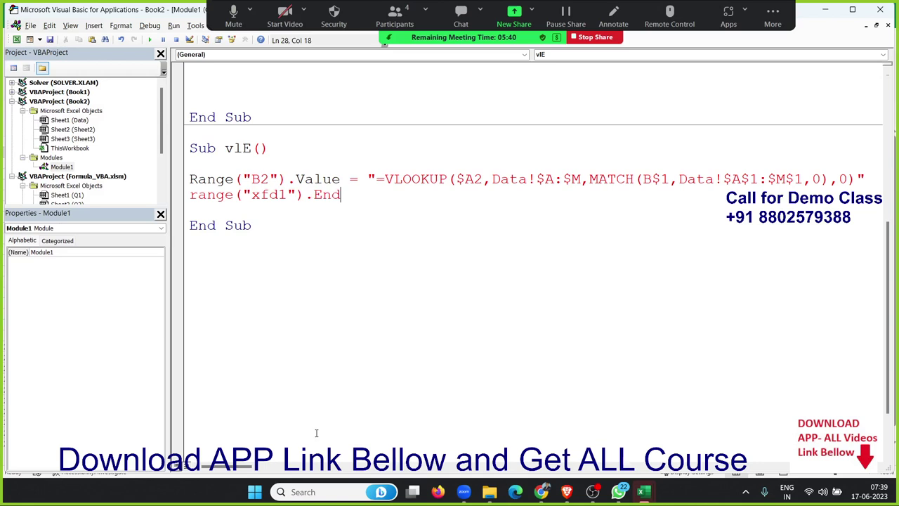
{"action": "type", "text": "("}
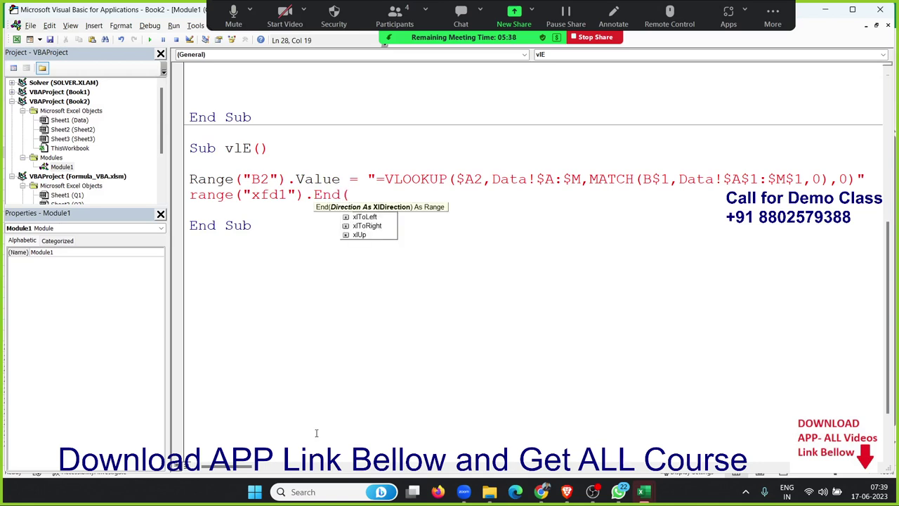
{"action": "key", "text": "Down"}
{"action": "key", "text": "Up"}
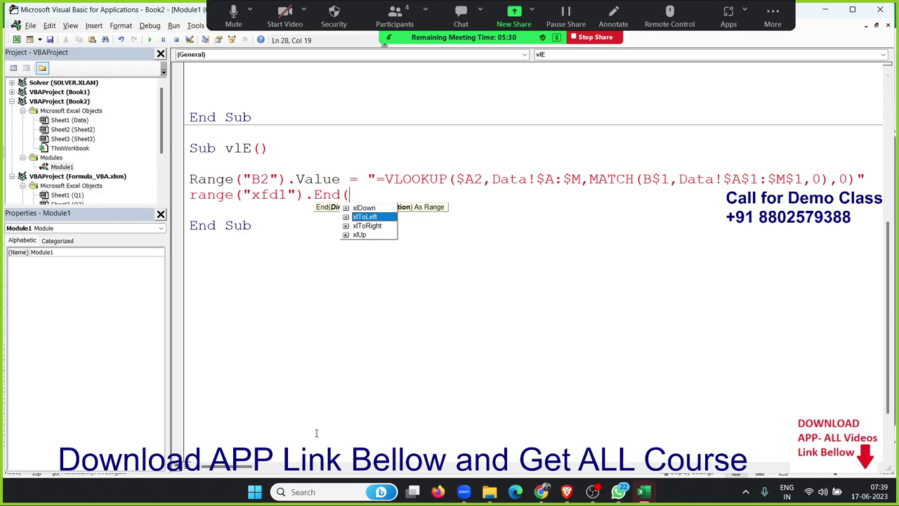
{"action": "key", "text": "Tab"}
- Finish that line with .Offset(1, 0).Select to select the cell below it
{"action": "type", "text": ")"}
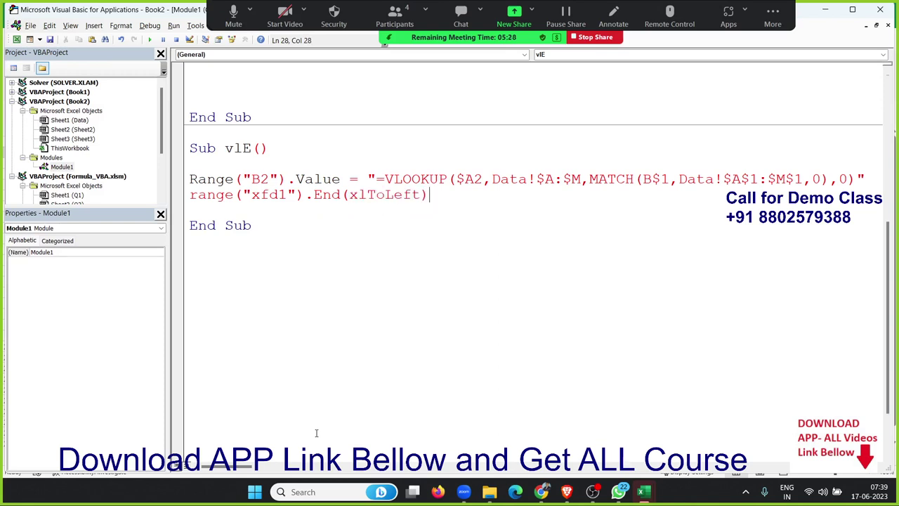
{"action": "type", "text": "."}
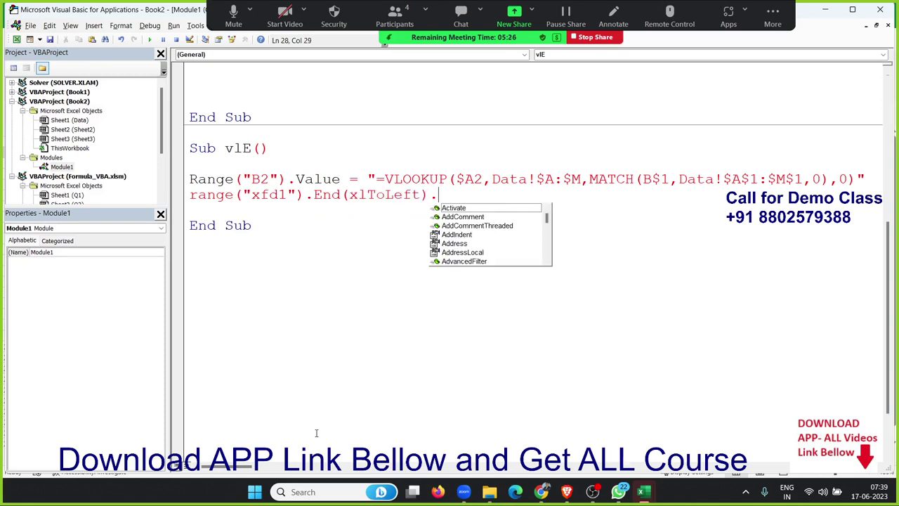
{"action": "type", "text": "fo"}
{"action": "key", "text": "Tab"}
{"action": "key", "text": "BackSpace"}
{"action": "key", "text": "BackSpace"}
{"action": "key", "text": "BackSpace"}
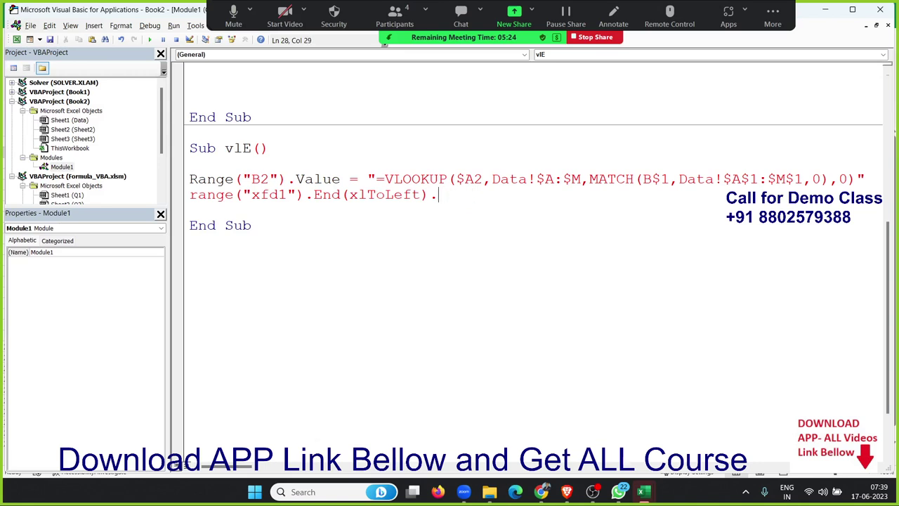
{"action": "key", "text": "ctrl+space"}
{"action": "type", "text": "of"}
{"action": "key", "text": "Tab"}
{"action": "type", "text": "("}
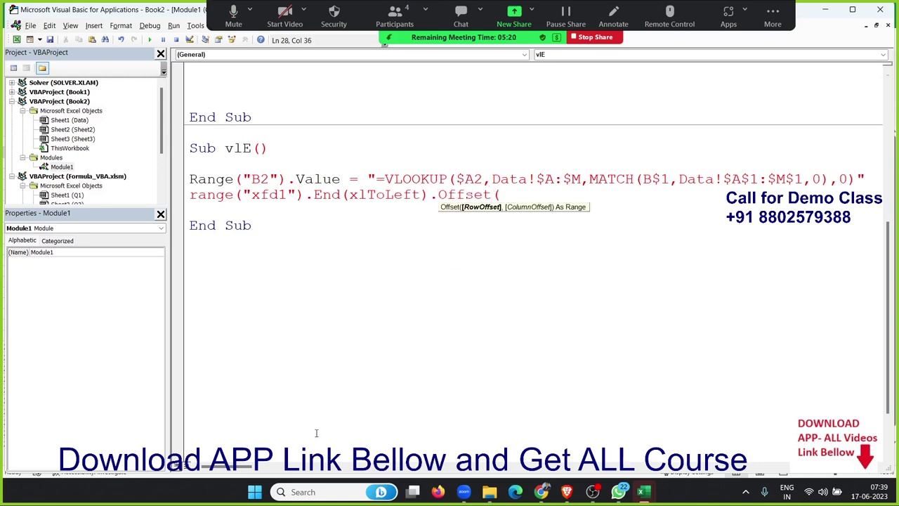
{"action": "type", "text": "1,"}
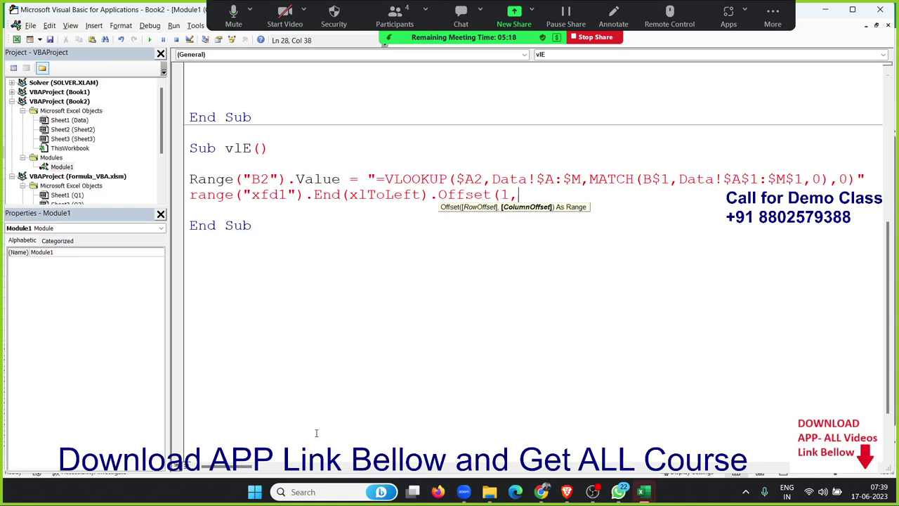
{"action": "type", "text": "0)"}
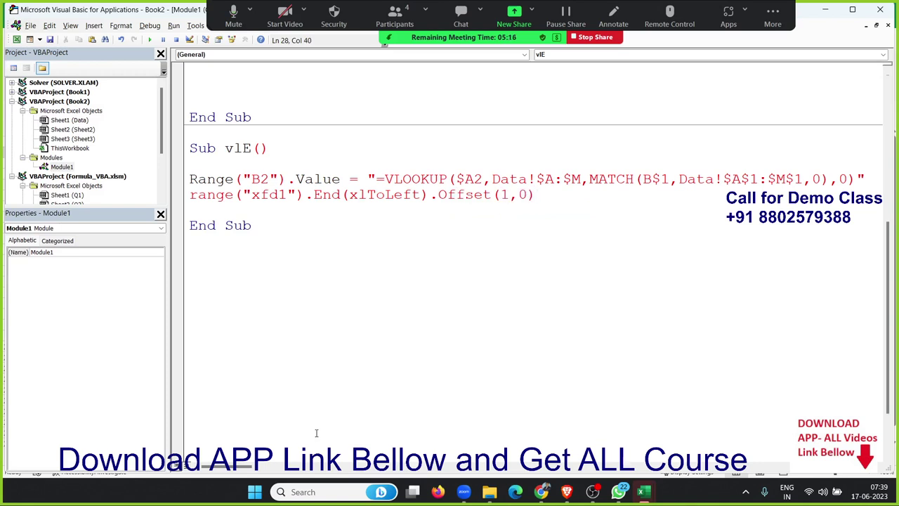
{"action": "type", "text": ".v"}
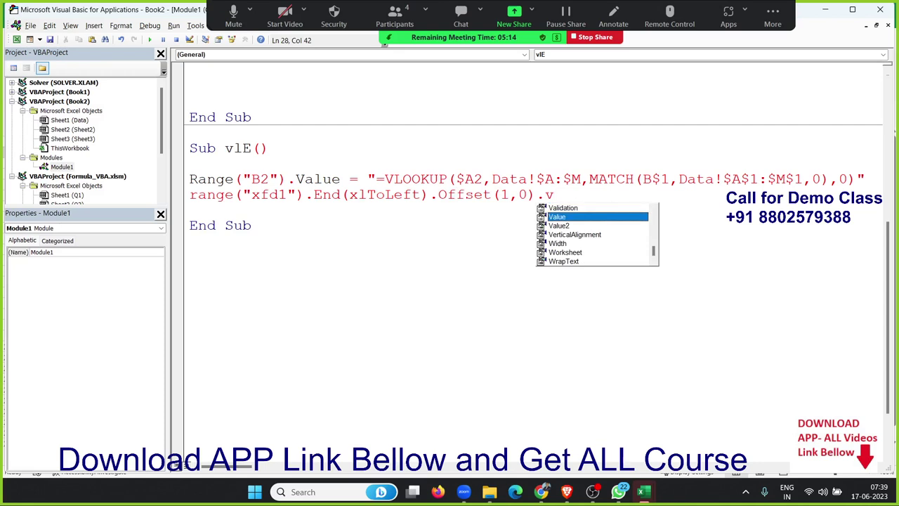
{"action": "key", "text": "BackSpace"}
{"action": "key", "text": "BackSpace"}
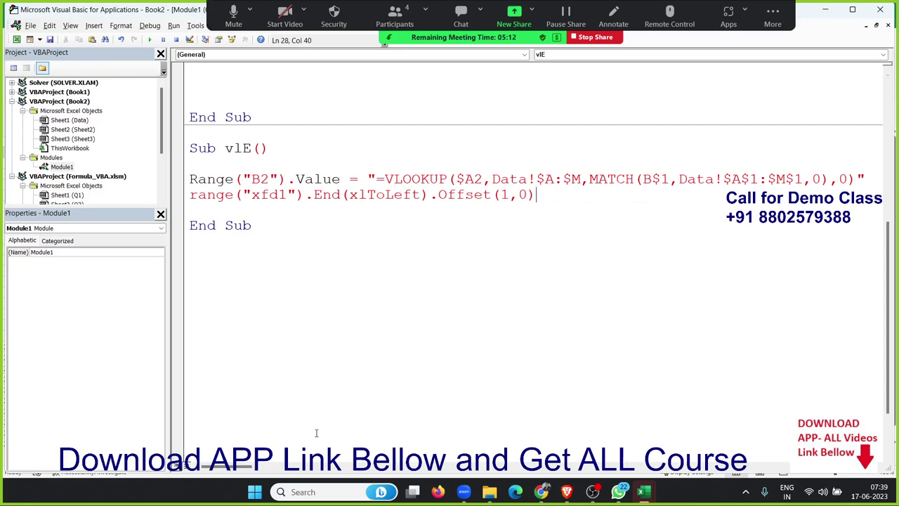
{"action": "type", "text": ".s"}
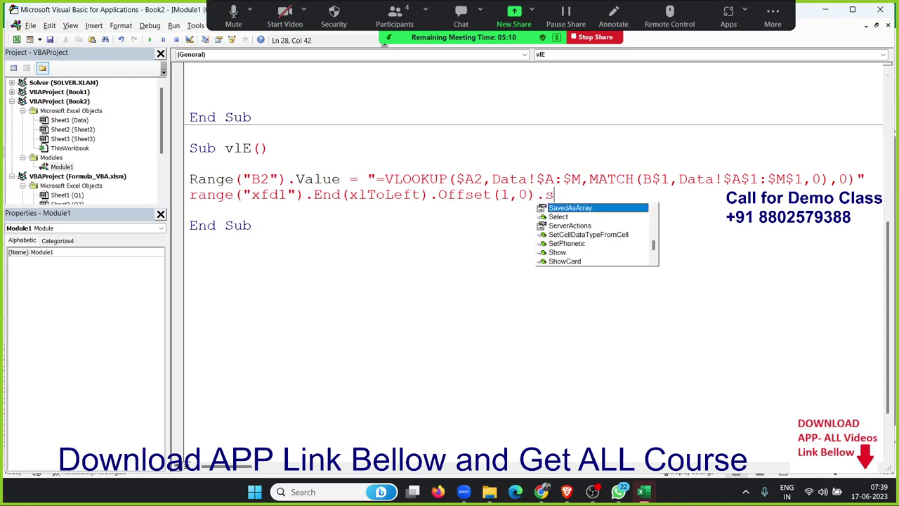
{"action": "key", "text": "Down"}
{"action": "key", "text": "Tab"}
{"action": "key", "text": "Return"}
- Start a line Range(ActiveCell, ActiveCell.End(xlToLeft)) covering row 2 back to column A
{"action": "type", "text": "ran"}
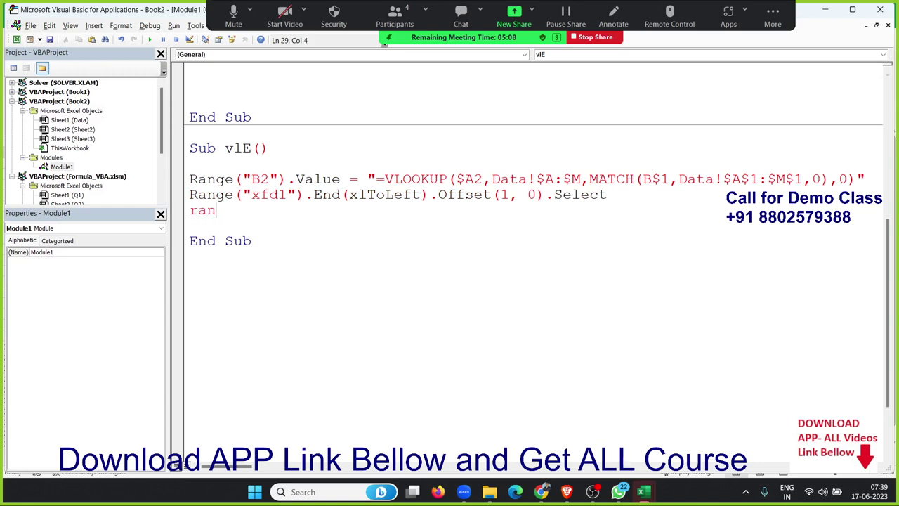
{"action": "type", "text": "ge(act"}
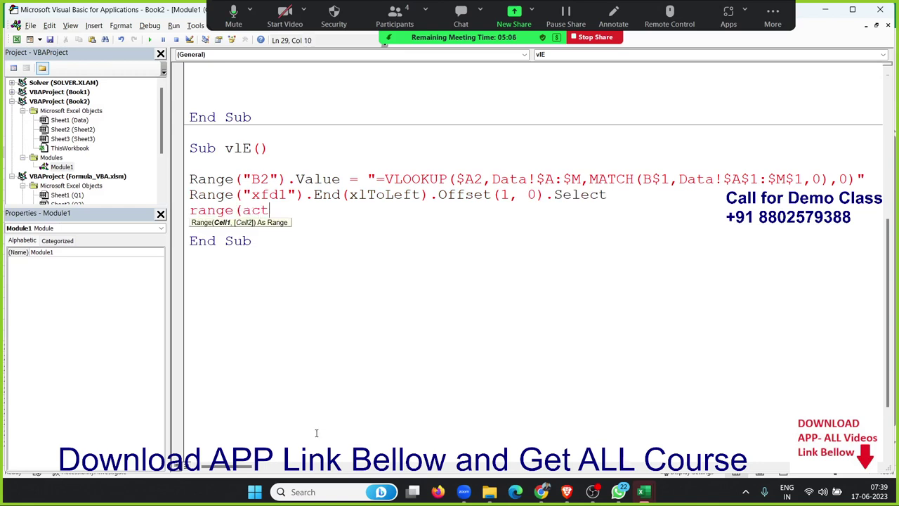
{"action": "type", "text": "ivecell"}
{"action": "type", "text": ",activ"}
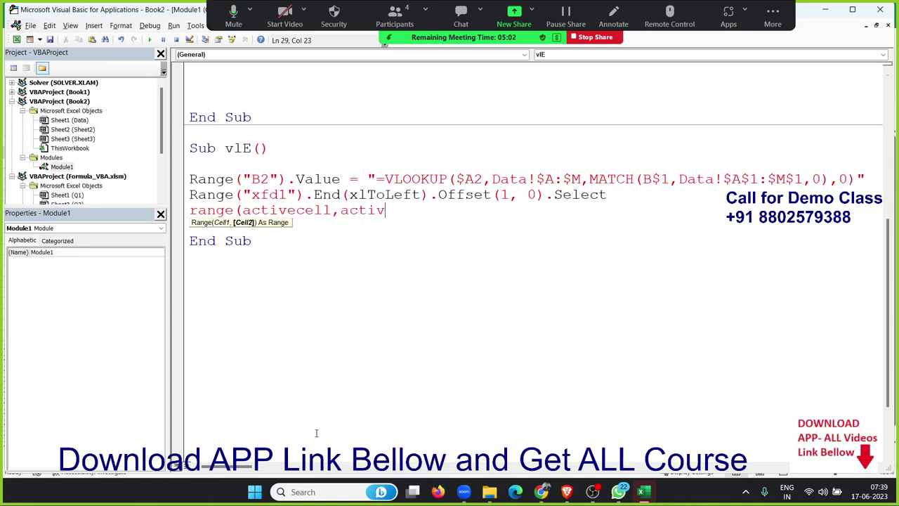
{"action": "type", "text": "ecll.e"}
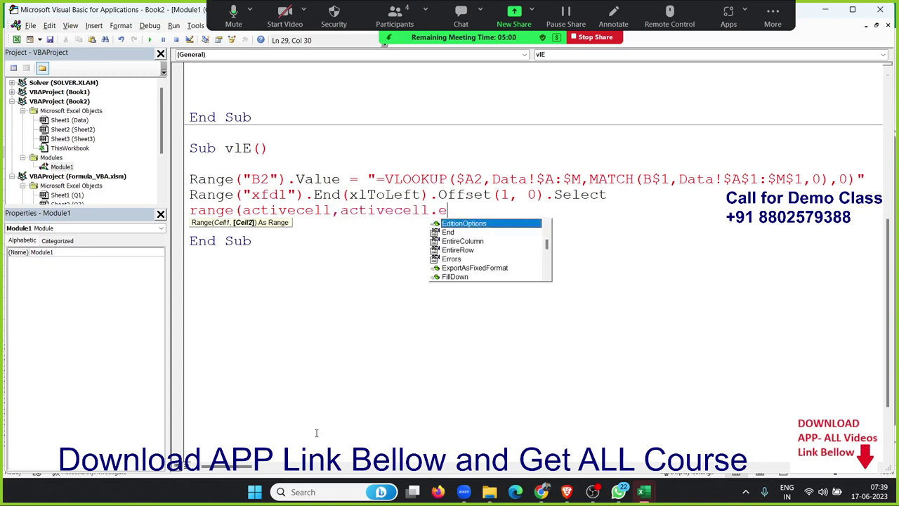
{"action": "type", "text": "nd"}
{"action": "key", "text": "Tab"}
{"action": "type", "text": "("}
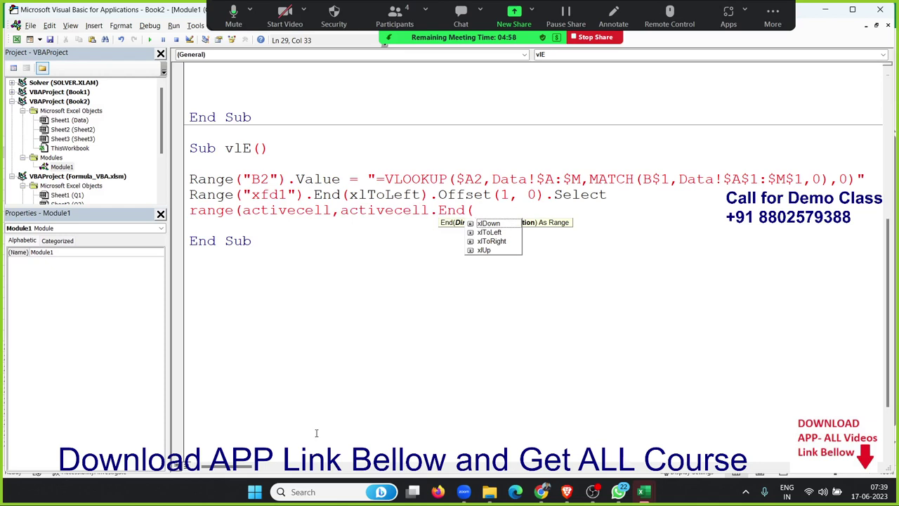
{"action": "key", "text": "Down"}
{"action": "key", "text": "Down"}
{"action": "key", "text": "Tab"}
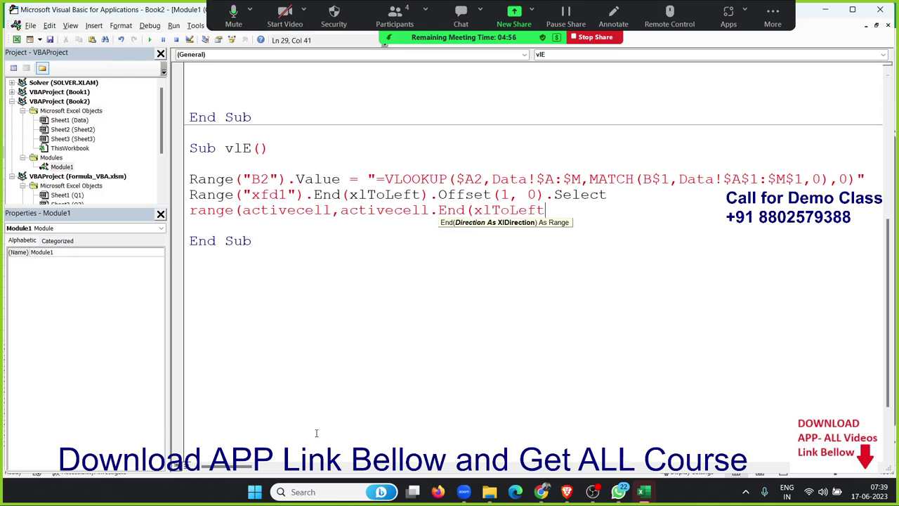
- End that line with .FillRight, replacing the mistaken FillDown, and return to Excel
{"action": "type", "text": ")).f"}
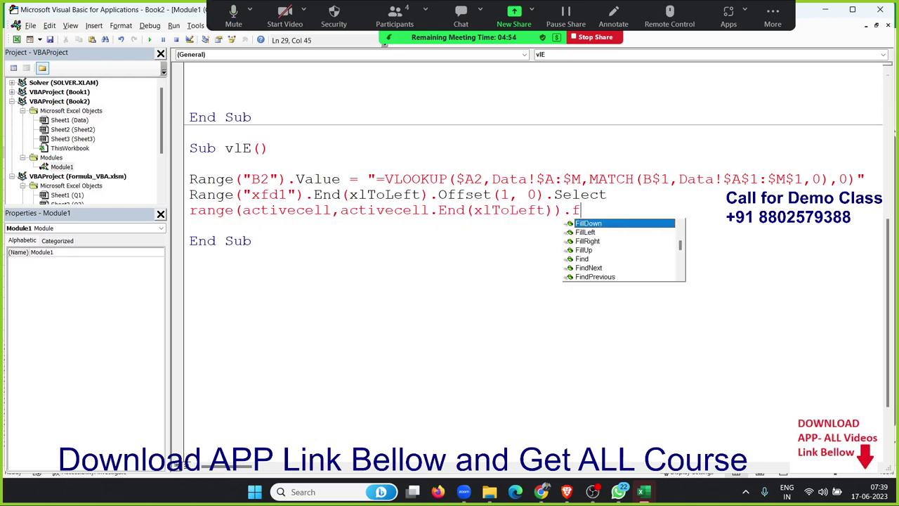
{"action": "type", "text": "il"}
{"action": "key", "text": "Tab"}
{"action": "key", "text": "Down"}
{"action": "key", "text": "BackSpace"}
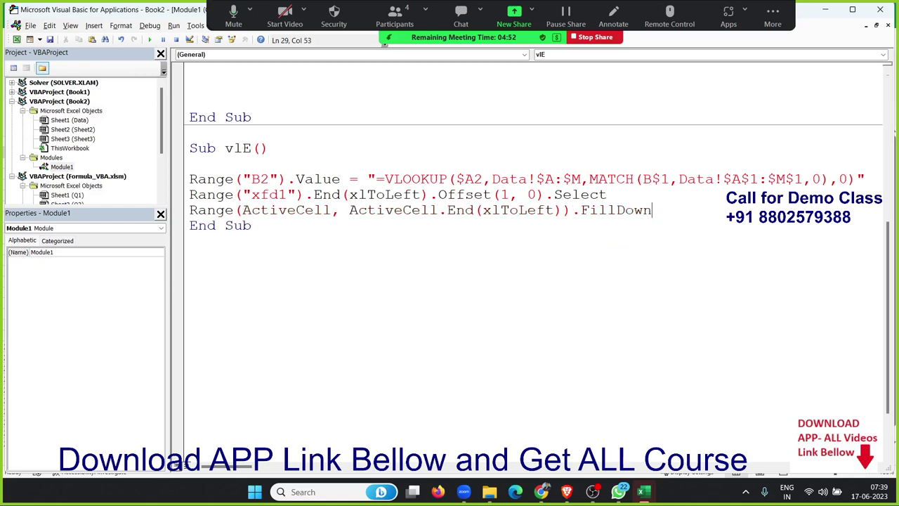
{"action": "key", "text": "BackSpace"}
{"action": "key", "text": "BackSpace"}
{"action": "key", "text": "BackSpace"}
{"action": "key", "text": "BackSpace"}
{"action": "key", "text": "BackSpace"}
{"action": "key", "text": "BackSpace"}
{"action": "key", "text": "BackSpace"}
{"action": "key", "text": "BackSpace"}
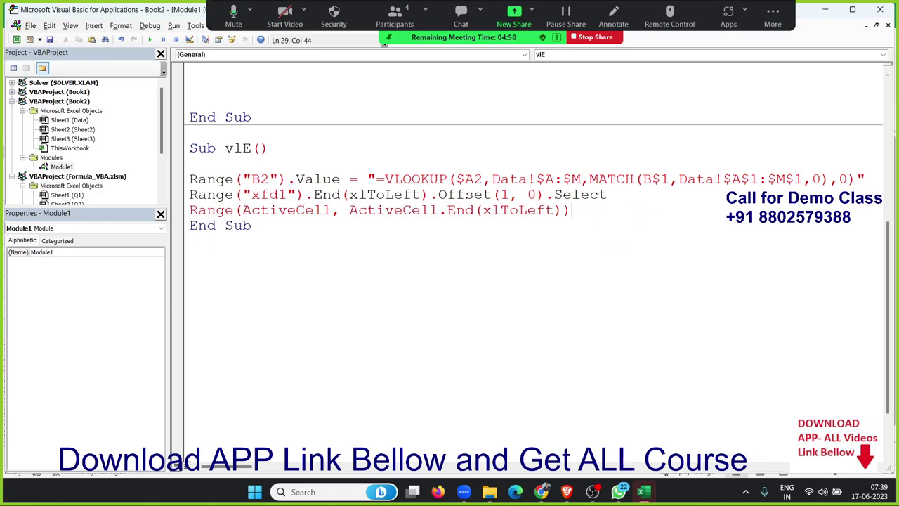
{"action": "key", "text": "ctrl+space"}
{"action": "type", "text": "fil"}
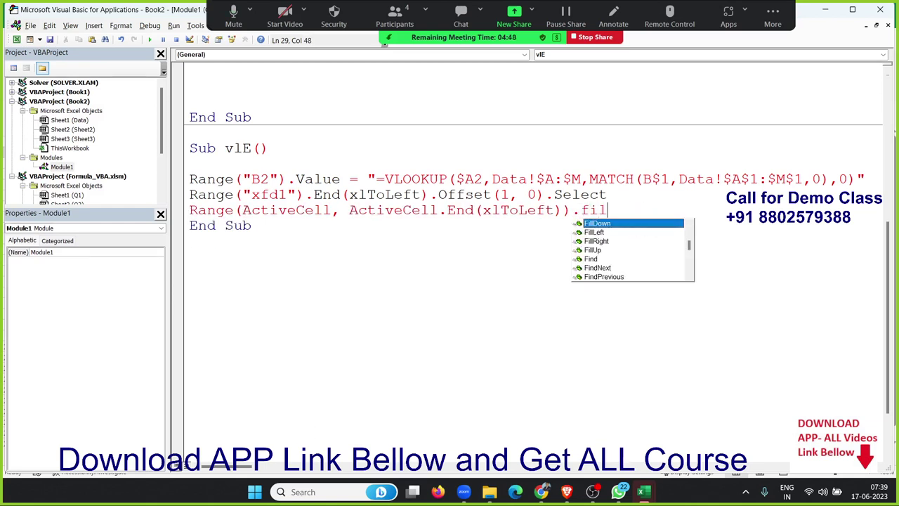
{"action": "key", "text": "Down"}
{"action": "key", "text": "Down"}
{"action": "key", "text": "Tab"}
{"action": "key", "text": "Return"}
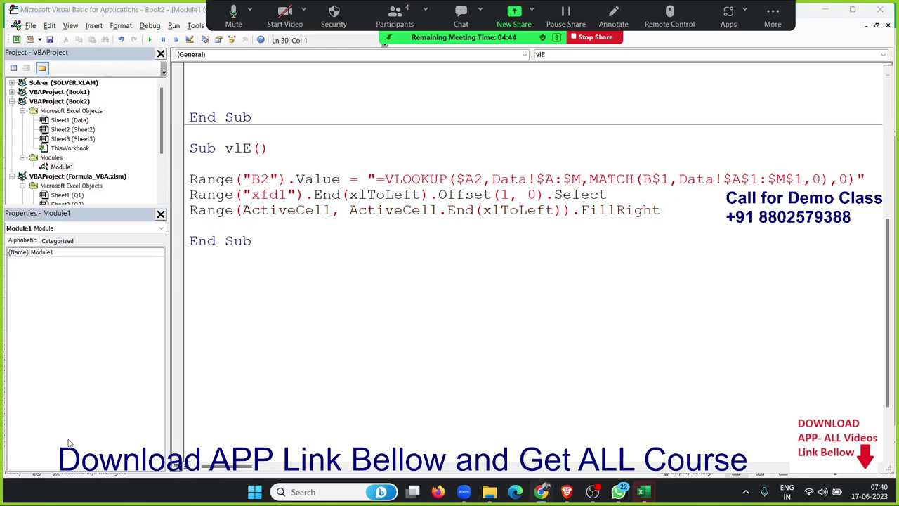
{"action": "key", "text": "alt+Tab"}
{"action": "key", "text": "alt+Tab"}
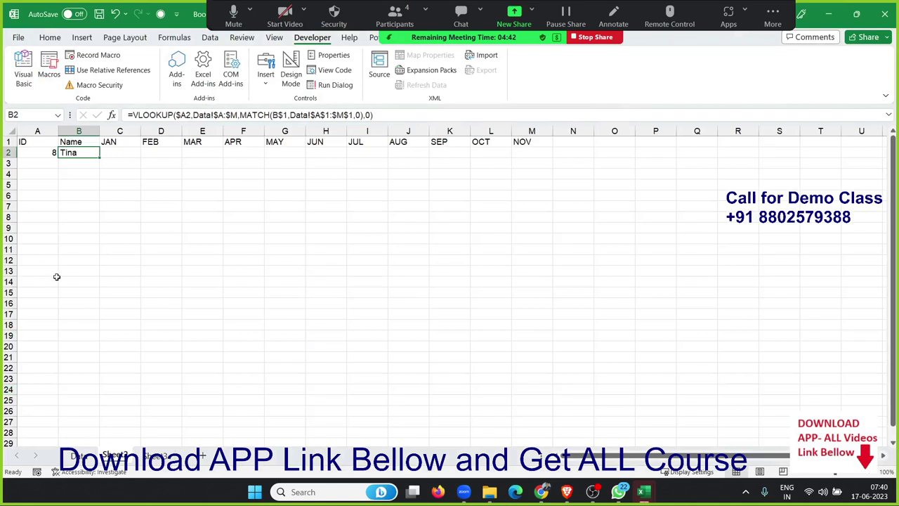
- Clear B2 and open the Macros list, closing it without running anything
{"action": "key", "text": "Delete"}
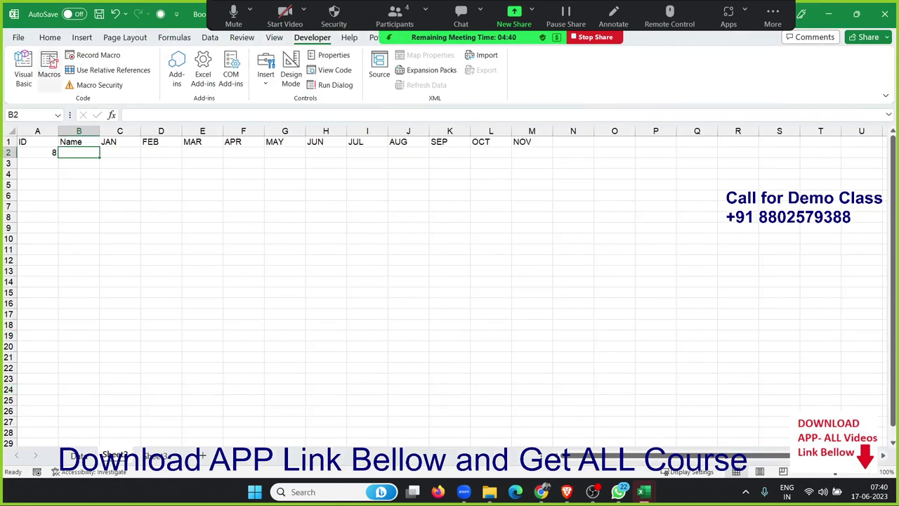
{"action": "left_click", "coordinate": [50, 63]}
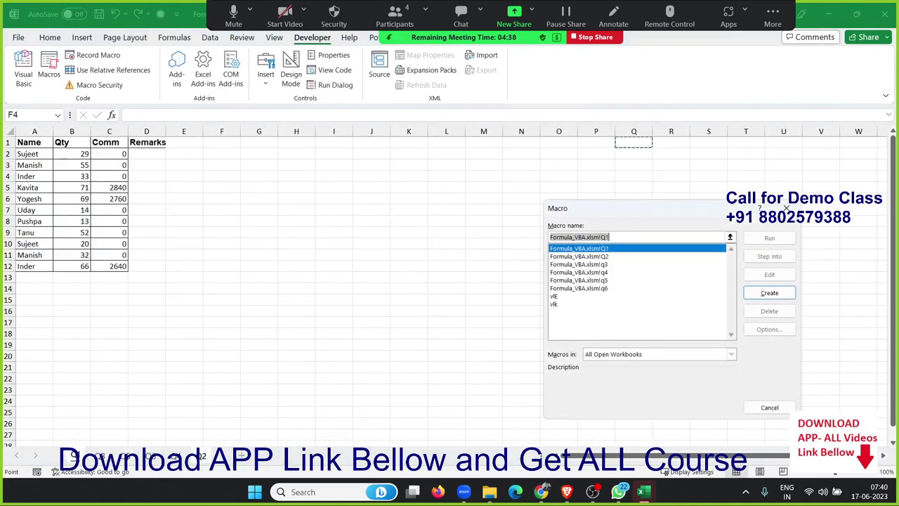
{"action": "left_click_drag", "start_coordinate": [655, 207], "coordinate": [656, 208]}
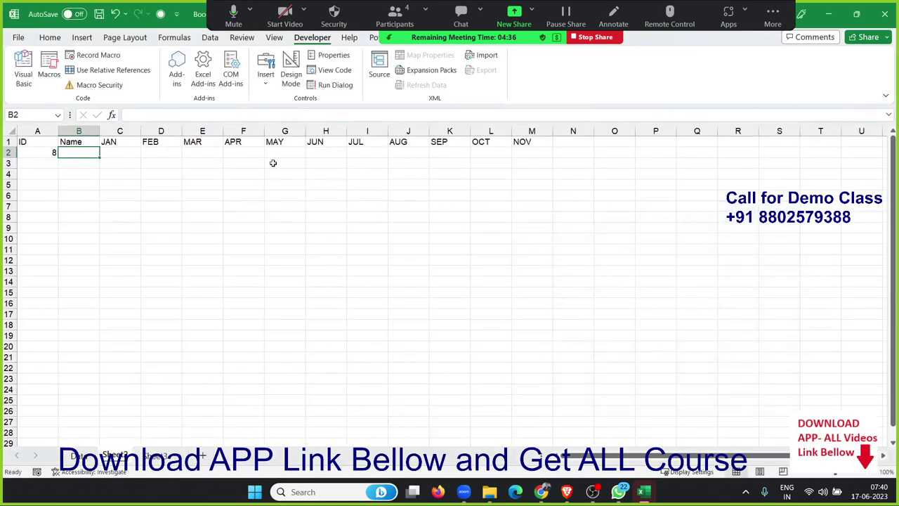
{"action": "left_click", "coordinate": [50, 74]}
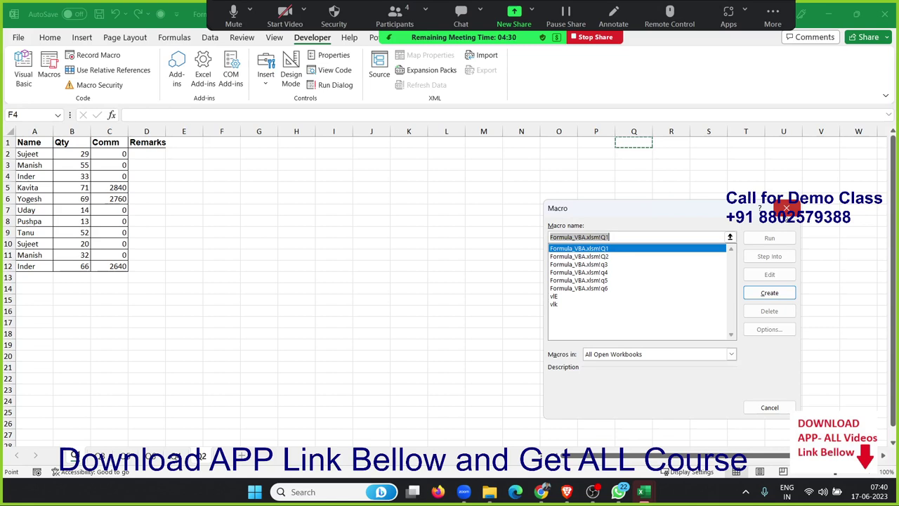
{"action": "left_click", "coordinate": [787, 209]}
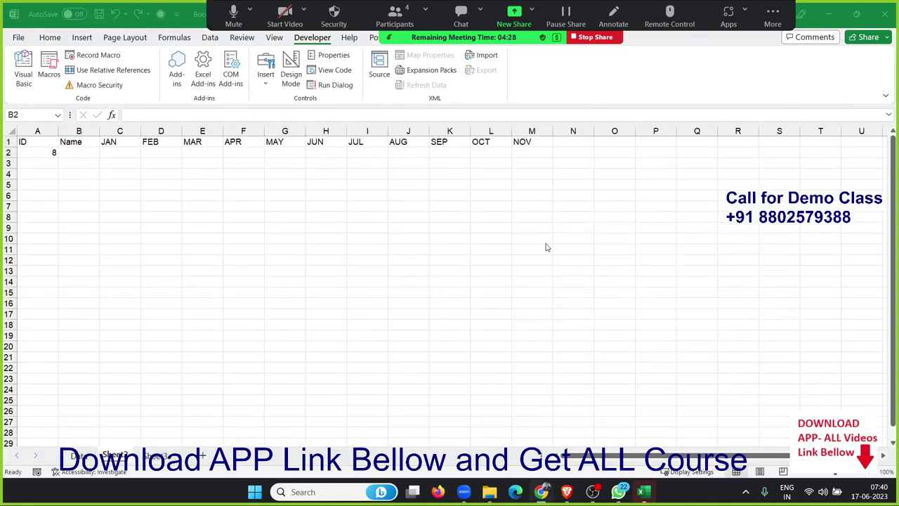
- Close the Formula_VBA workbook without saving its changes
{"action": "left_click", "coordinate": [643, 492]}
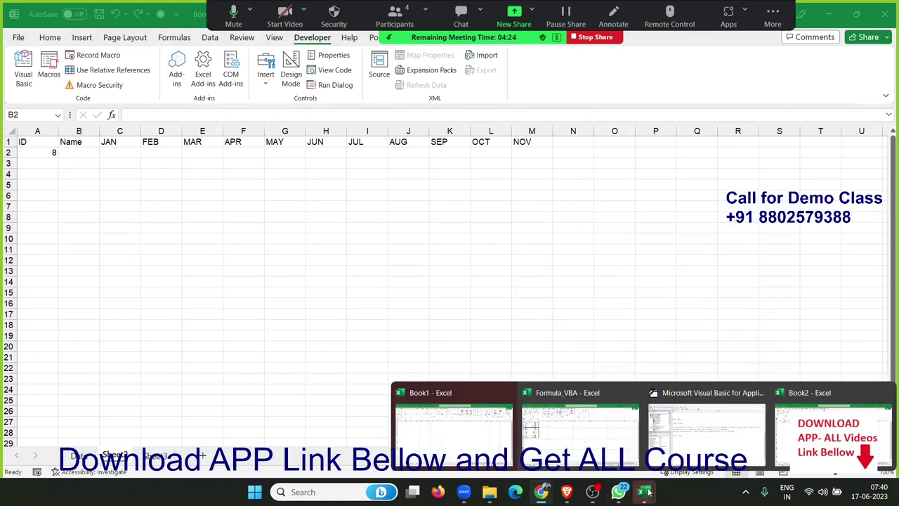
{"action": "left_click", "coordinate": [605, 453]}
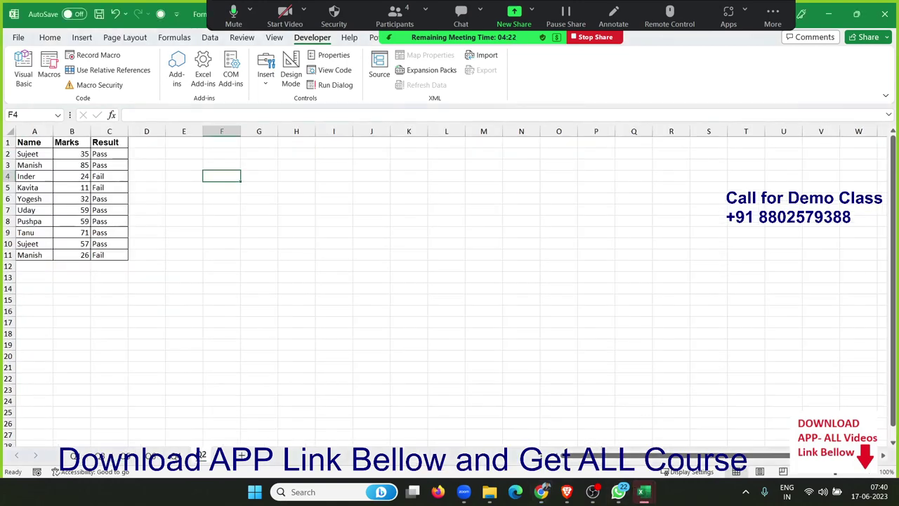
{"action": "left_click", "coordinate": [878, 18]}
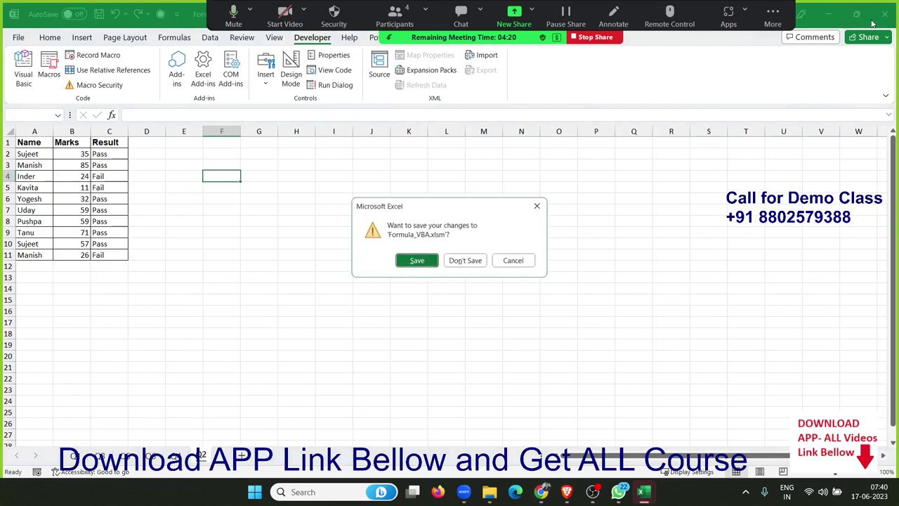
{"action": "left_click", "coordinate": [471, 261]}
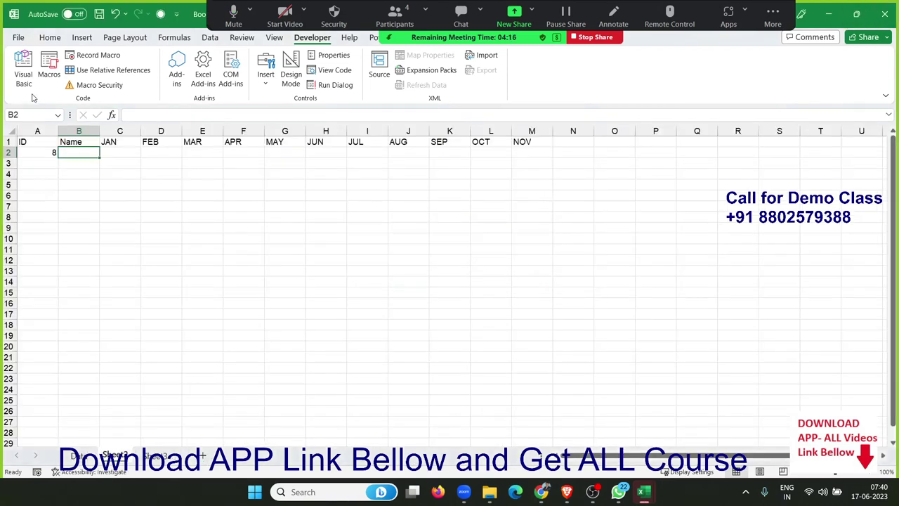
- Run the vlE macro for ID 8, then change the ID in A2 to 10
{"action": "left_click", "coordinate": [49, 78]}
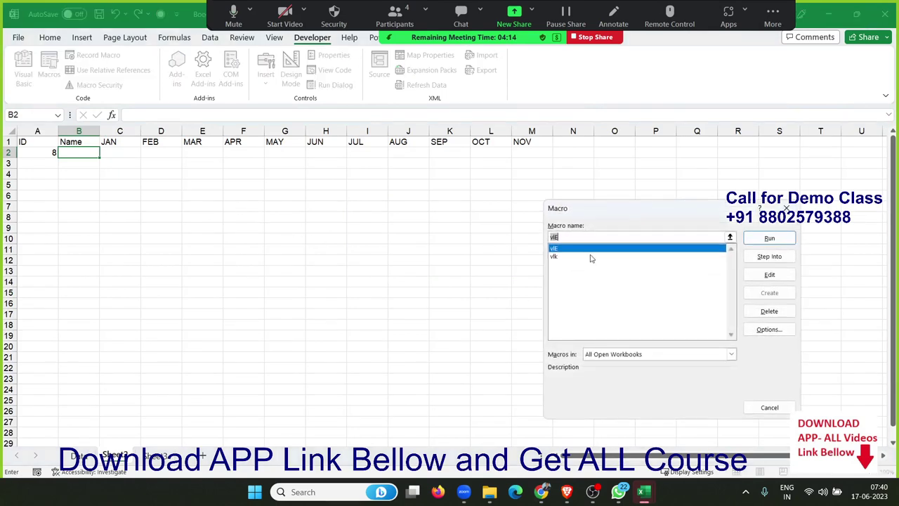
{"action": "left_click", "coordinate": [787, 239]}
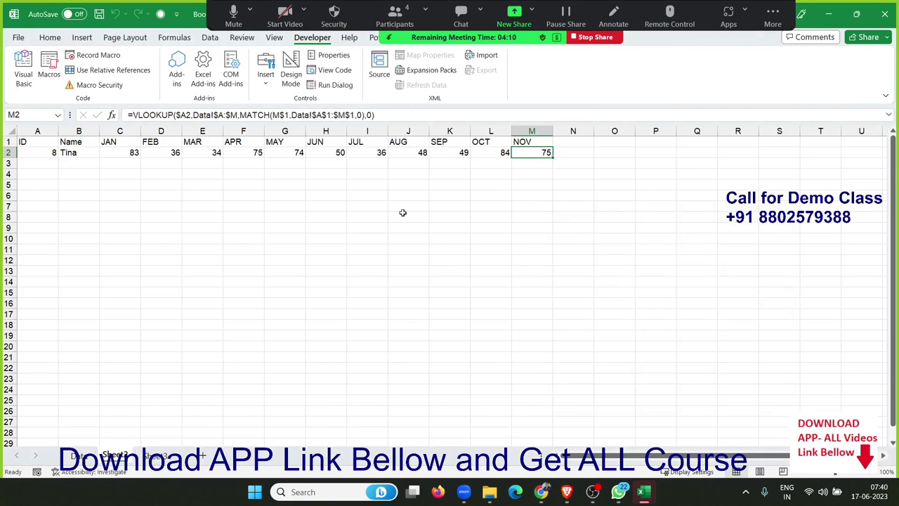
{"action": "left_click", "coordinate": [34, 151]}
{"action": "type", "text": "10"}
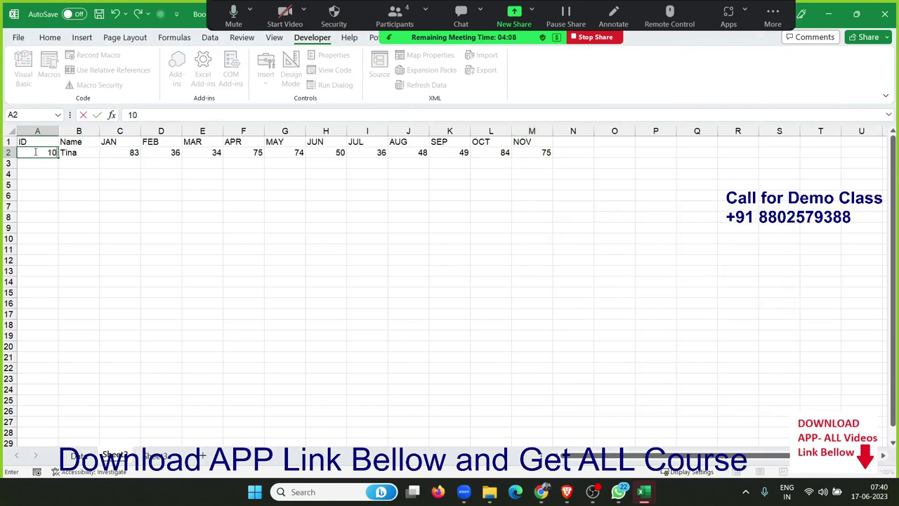
{"action": "key", "text": "Return"}
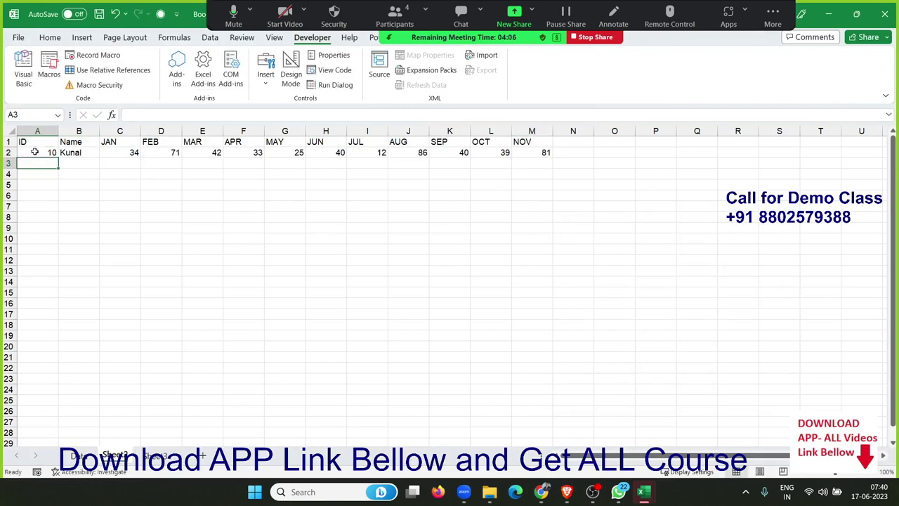
- Inspect the filled row 2 formulas and rerun vlE with Ctrl+Shift+A for ID 15
{"action": "key", "text": "Up"}
{"action": "key", "text": "Right"}
{"action": "key", "text": "Right"}
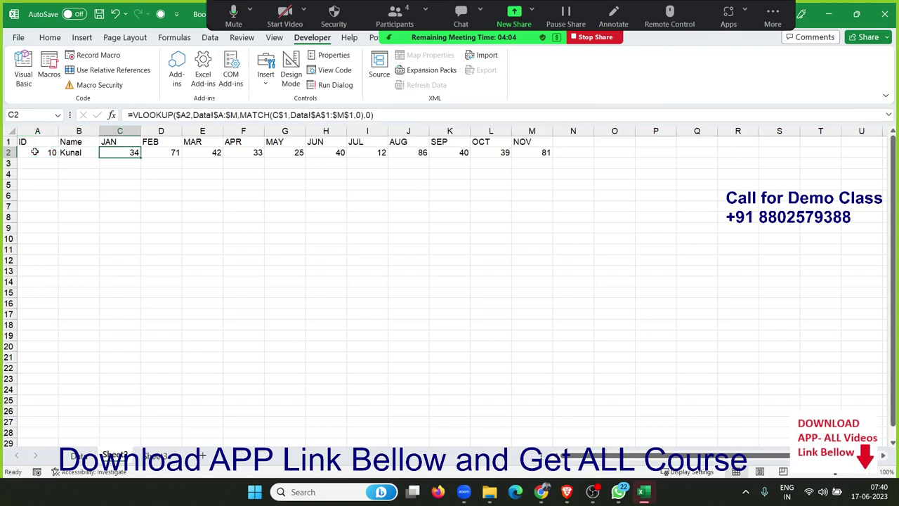
{"action": "key", "text": "Right"}
{"action": "key", "text": "Right"}
{"action": "key", "text": "Right"}
{"action": "key", "text": "Right"}
{"action": "key", "text": "Right"}
{"action": "key", "text": "Right"}
{"action": "key", "text": "Right"}
{"action": "key", "text": "Right"}
{"action": "key", "text": "Right"}
{"action": "key", "text": "Right"}
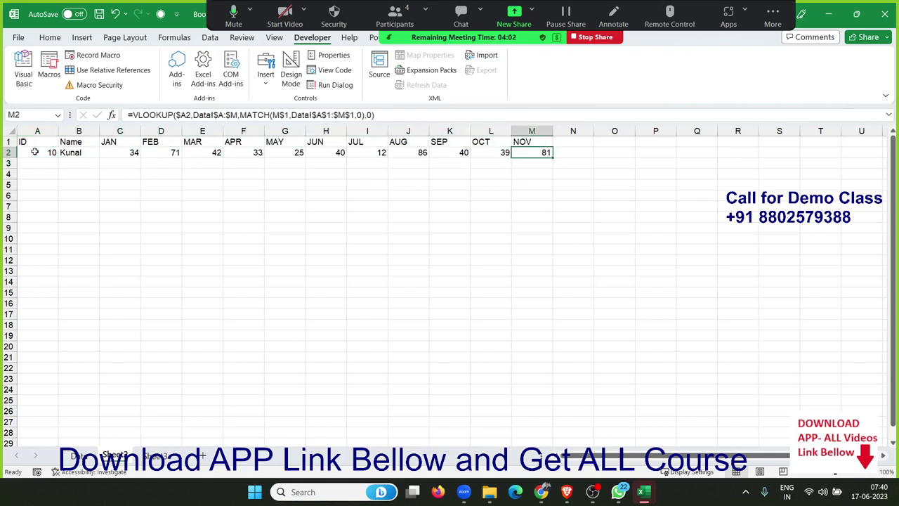
{"action": "key", "text": "Left"}
{"action": "key", "text": "Left"}
{"action": "key", "text": "Left"}
{"action": "key", "text": "Left"}
{"action": "key", "text": "Left"}
{"action": "key", "text": "Left"}
{"action": "key", "text": "Left"}
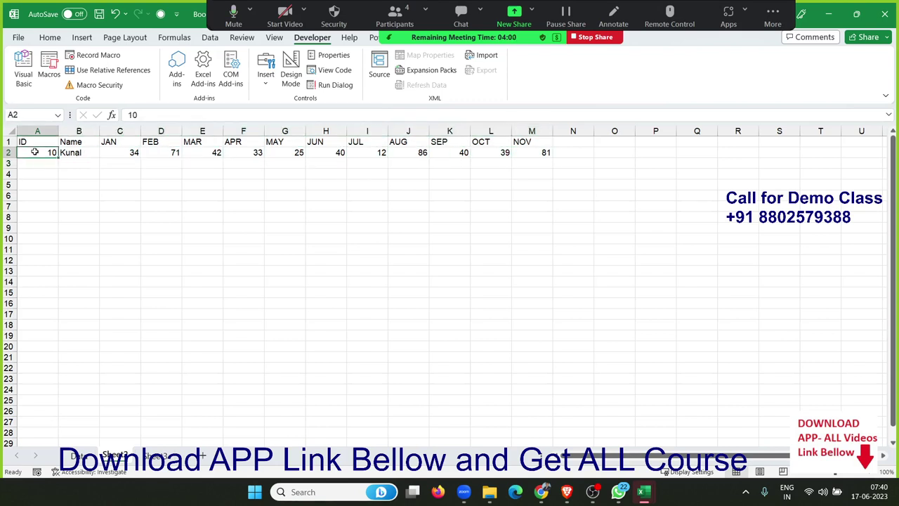
{"action": "key", "text": "Down"}
{"action": "key", "text": "Right"}
{"action": "key", "text": "Left"}
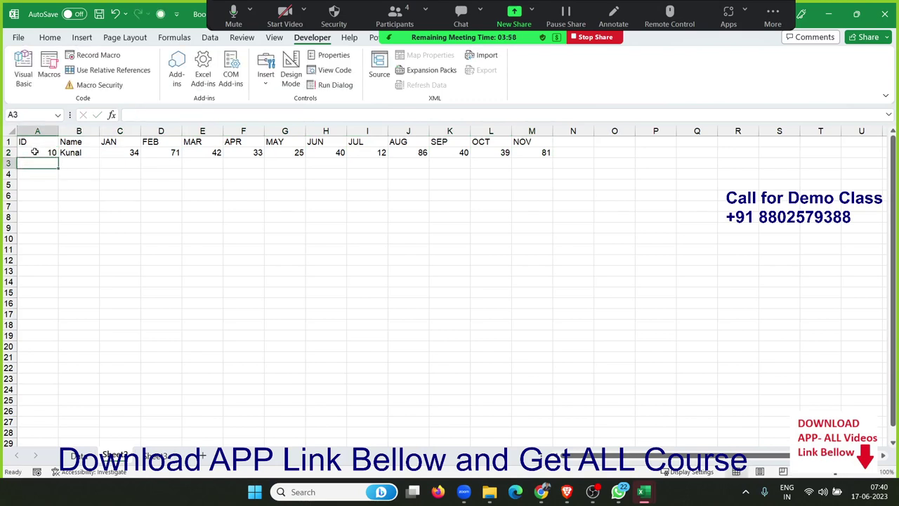
{"action": "key", "text": "ctrl+shift+a"}
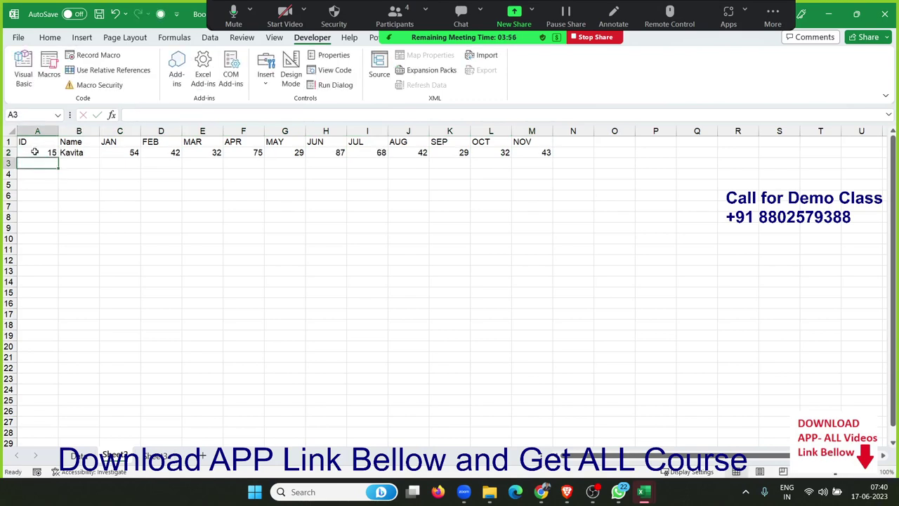
{"action": "key", "text": "Up"}
{"action": "key", "text": "alt+Tab"}
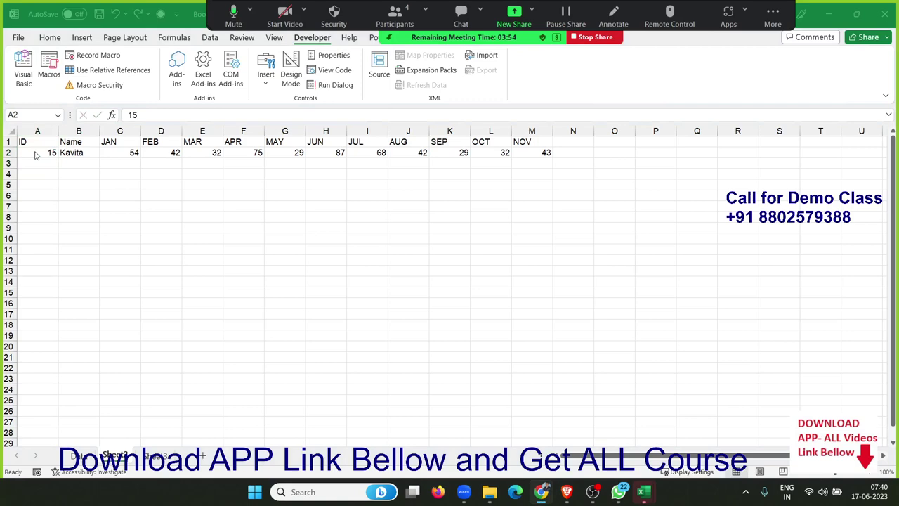
{"action": "key", "text": "alt+Tab"}
{"action": "key", "text": "alt+Tab"}
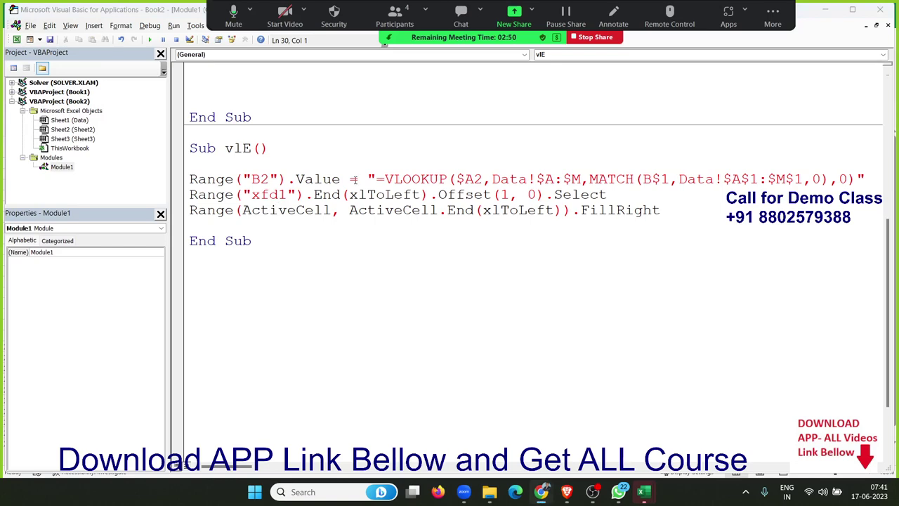
- Trace the macro's path: jump to XFD1, back to NOV in M1, then select M2 back to A2
{"action": "key", "text": "alt+Tab"}
{"action": "key", "text": "alt+Tab"}
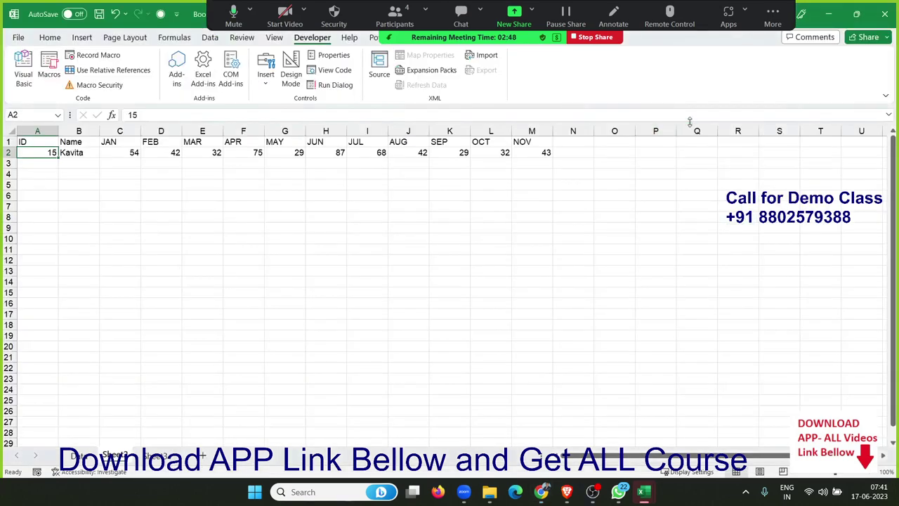
{"action": "left_click", "coordinate": [559, 144]}
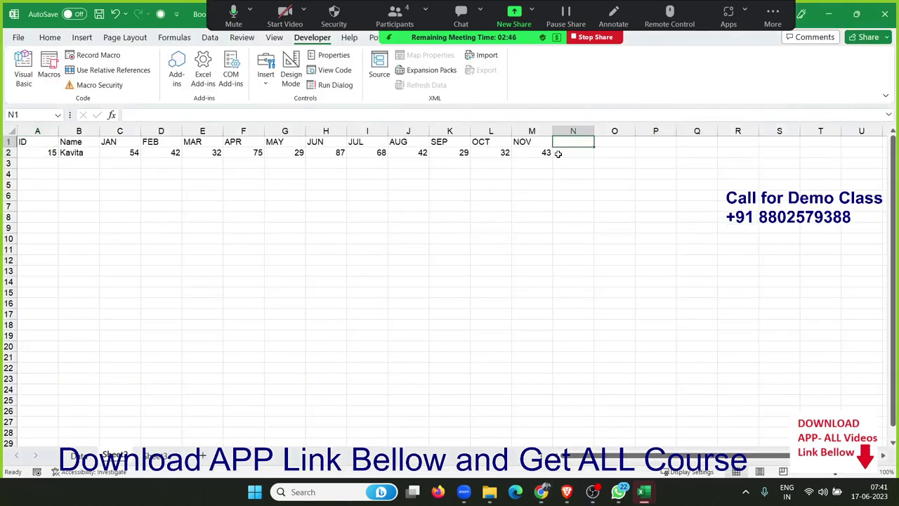
{"action": "key", "text": "ctrl+Right"}
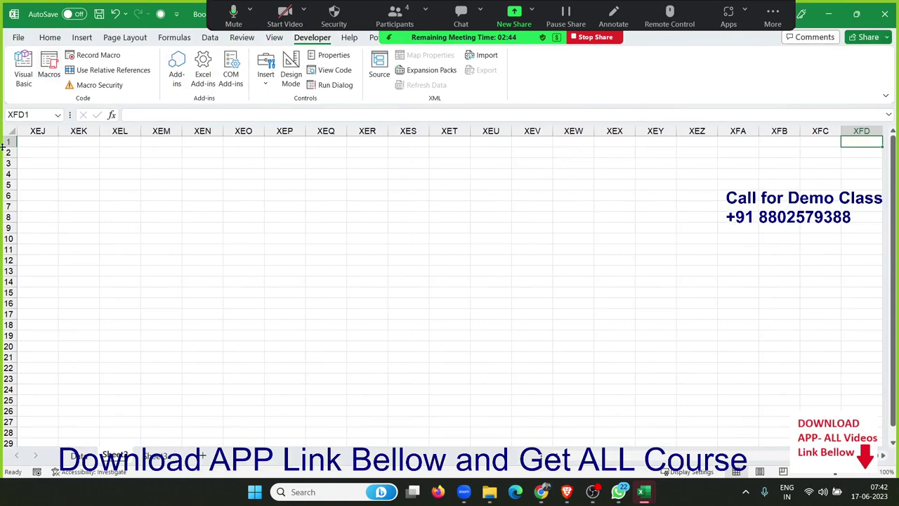
{"action": "left_click", "coordinate": [21, 115]}
{"action": "key", "text": "Escape"}
{"action": "key", "text": "ctrl+Left"}
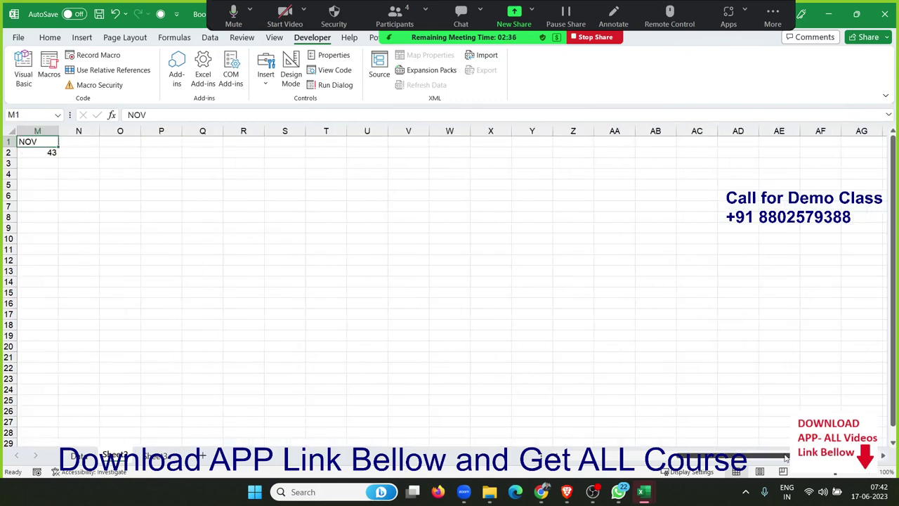
{"action": "key", "text": "Down"}
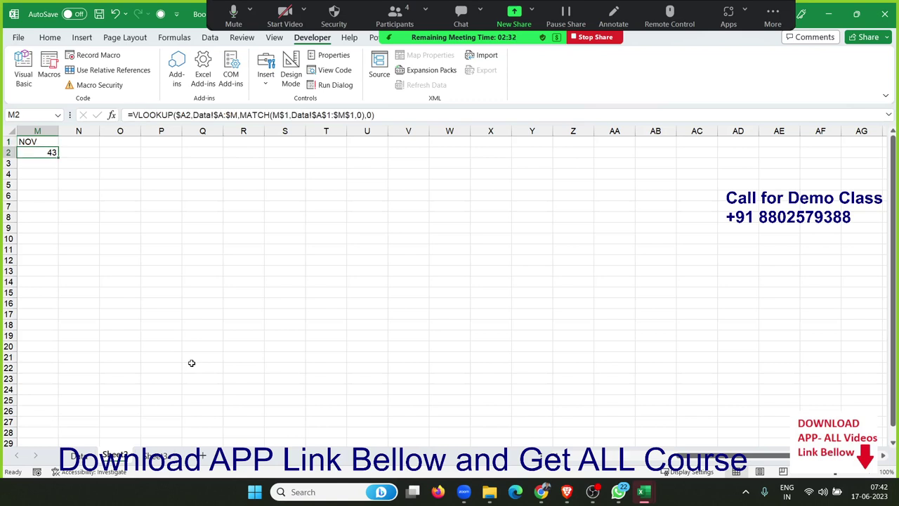
{"action": "key", "text": "shift+Home"}
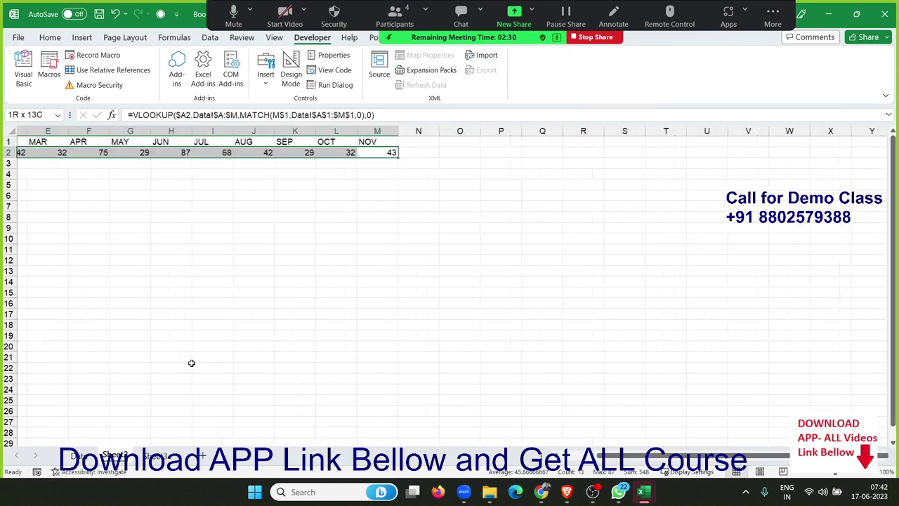
{"action": "key", "text": "alt+Tab"}
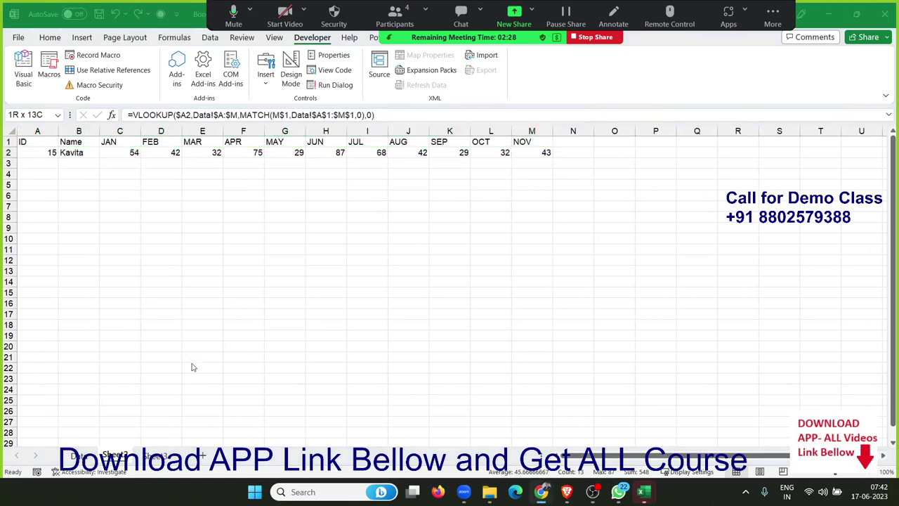
{"action": "key", "text": "alt+Tab"}
{"action": "key", "text": "alt+Tab"}
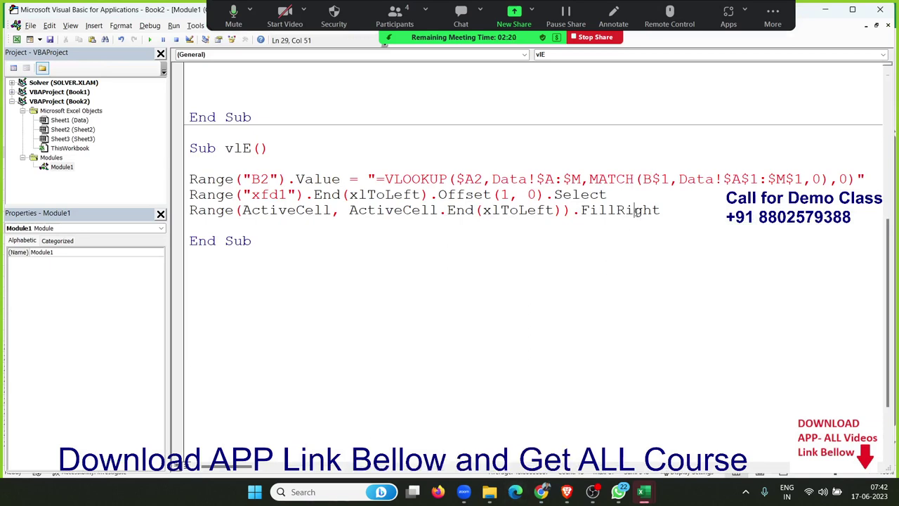
{"action": "double_click", "coordinate": [636, 216]}
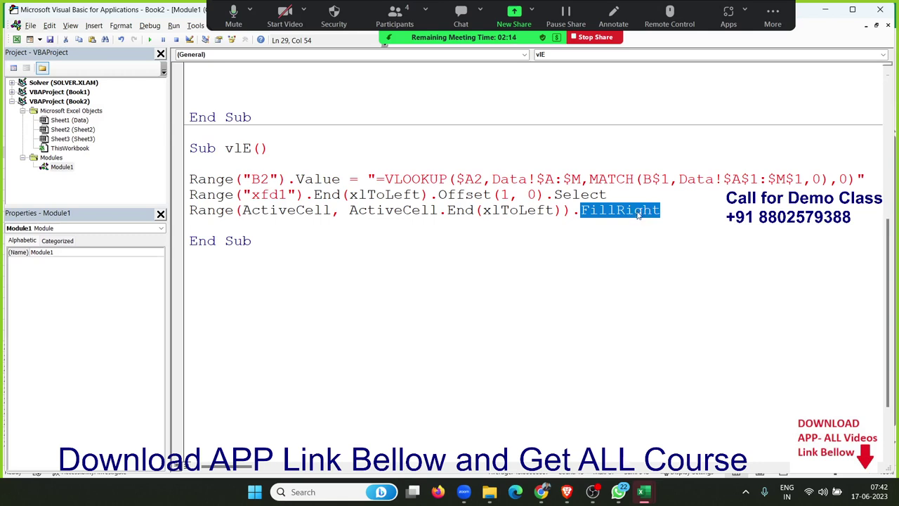
{"action": "left_click", "coordinate": [412, 225]}
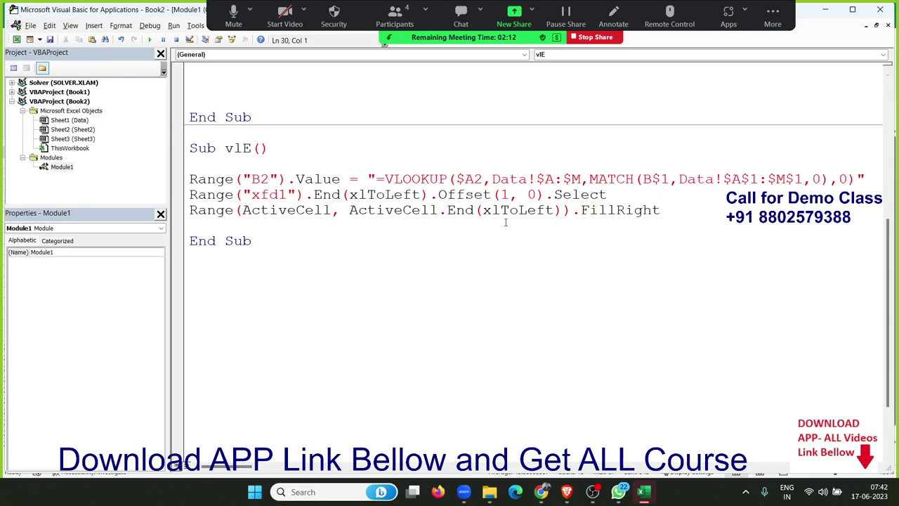